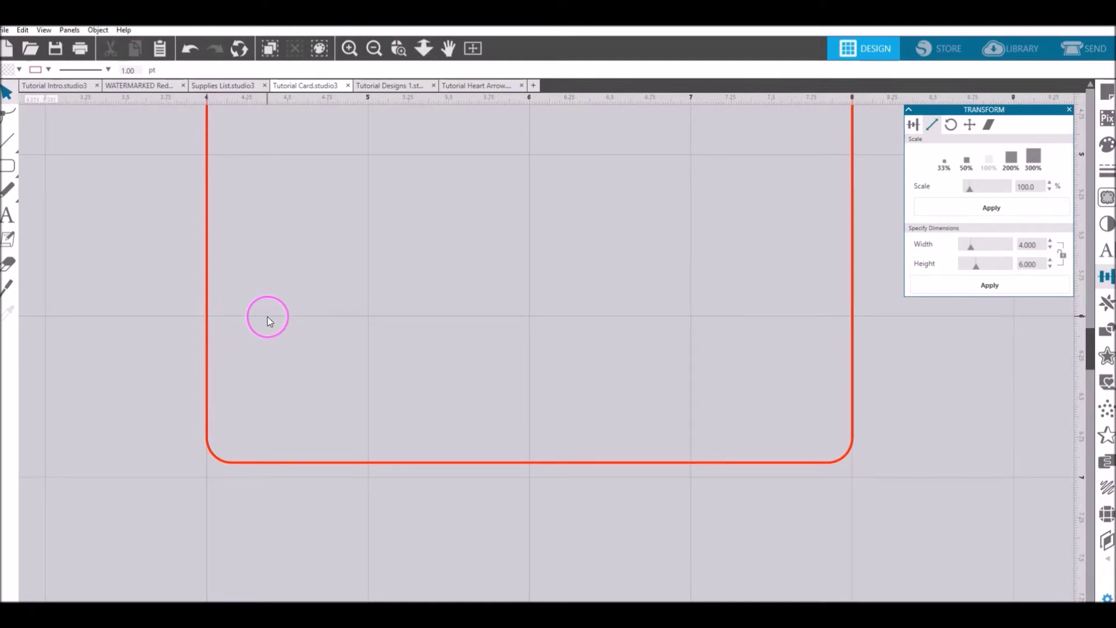
Draw a horizontal line about 0.378 in long just inside the card's left edge, at the 6 in grid line
left_click(9, 139)
left_click(26, 147)
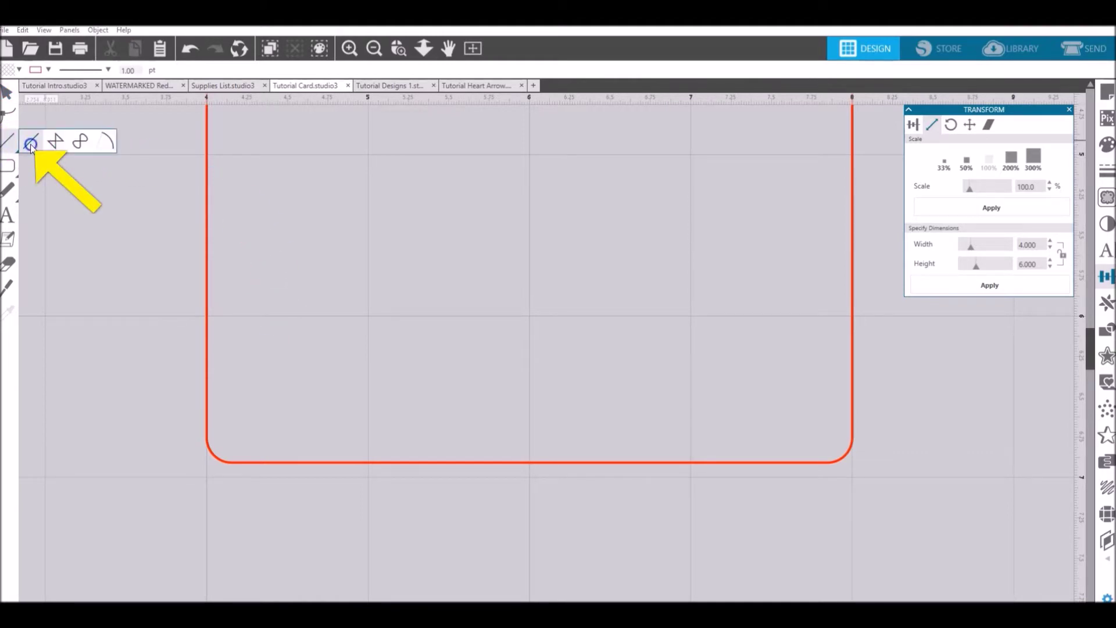
left_click(220, 317)
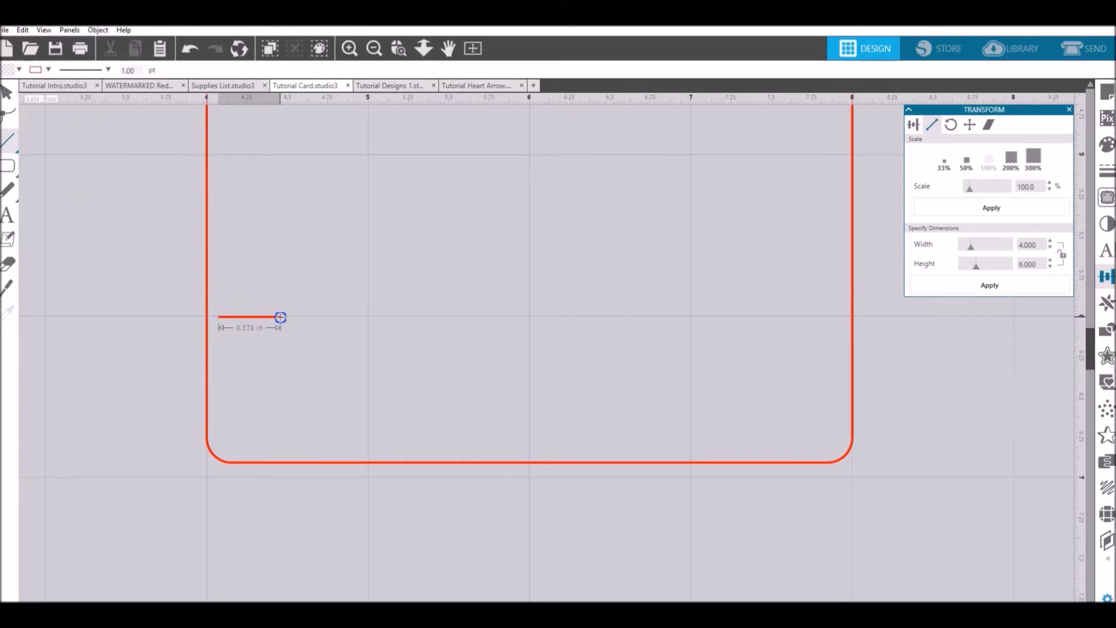
left_click(280, 317)
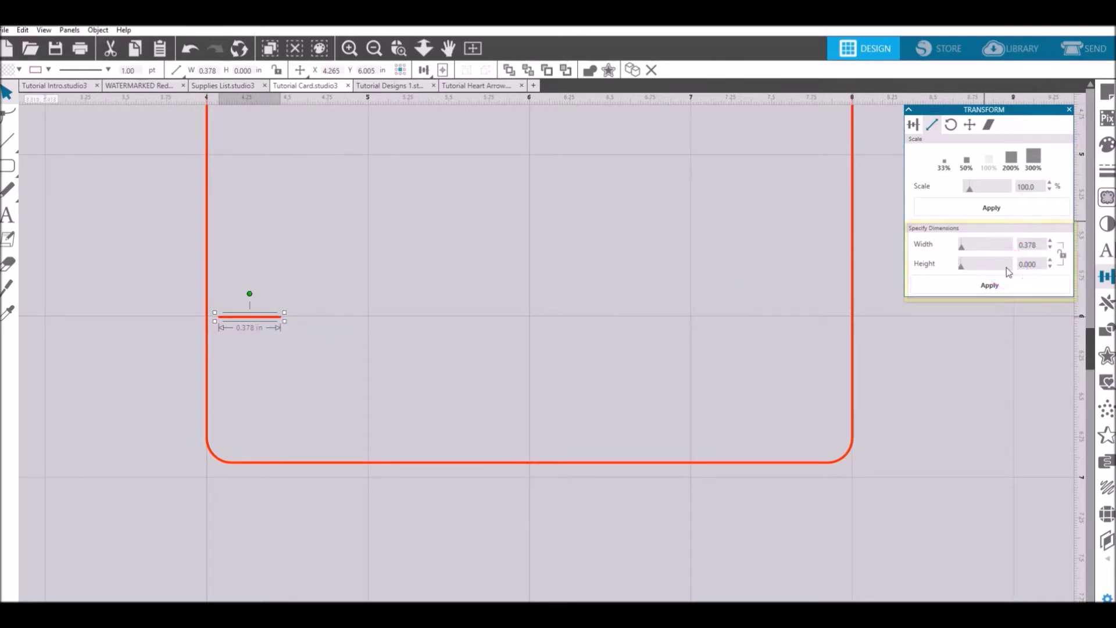
Set the line's width to 0.500 in and shift it slightly right so it sits inside the card outline
left_click_drag(1042, 244, 1009, 244)
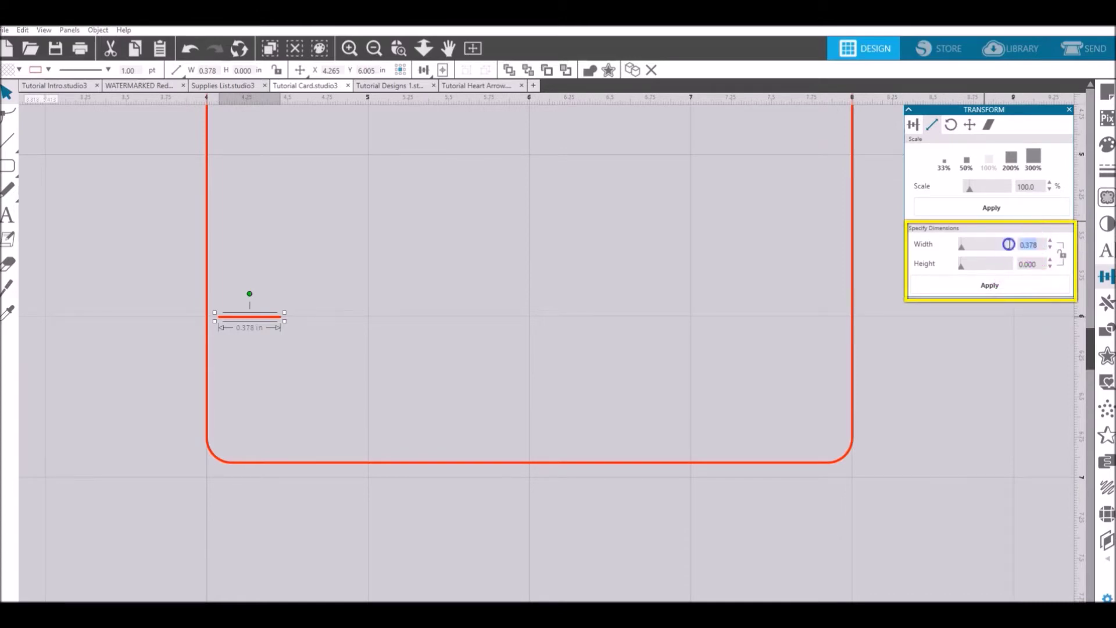
type("0.500")
key("Return")
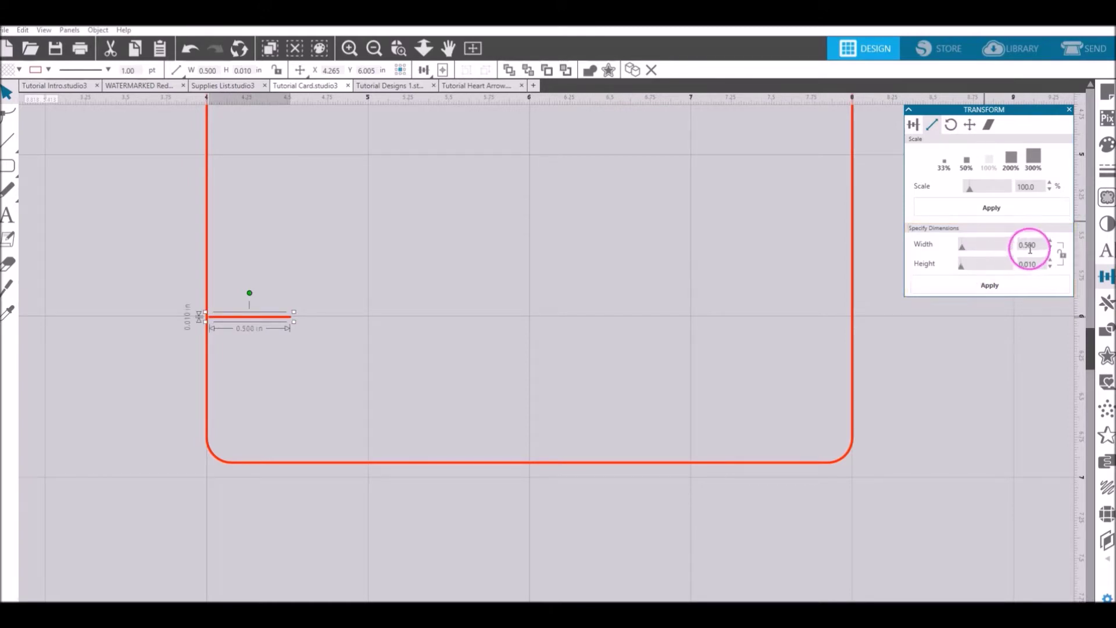
left_click_drag(248, 320, 254, 319)
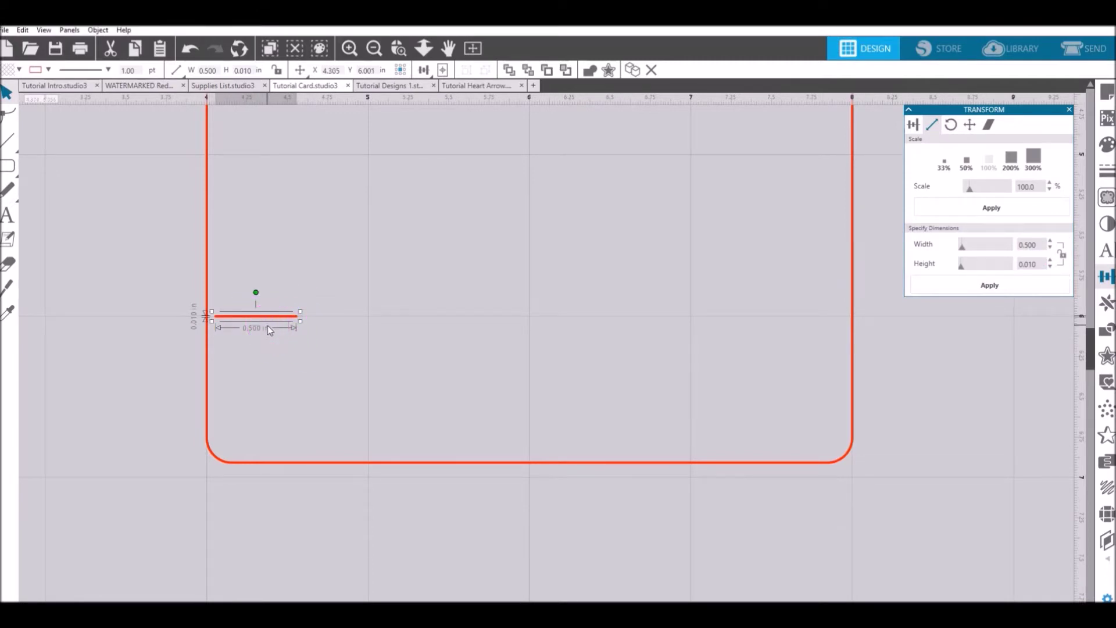
Align the short line and the card outline horizontally along their left edges
left_click_drag(279, 299, 197, 345)
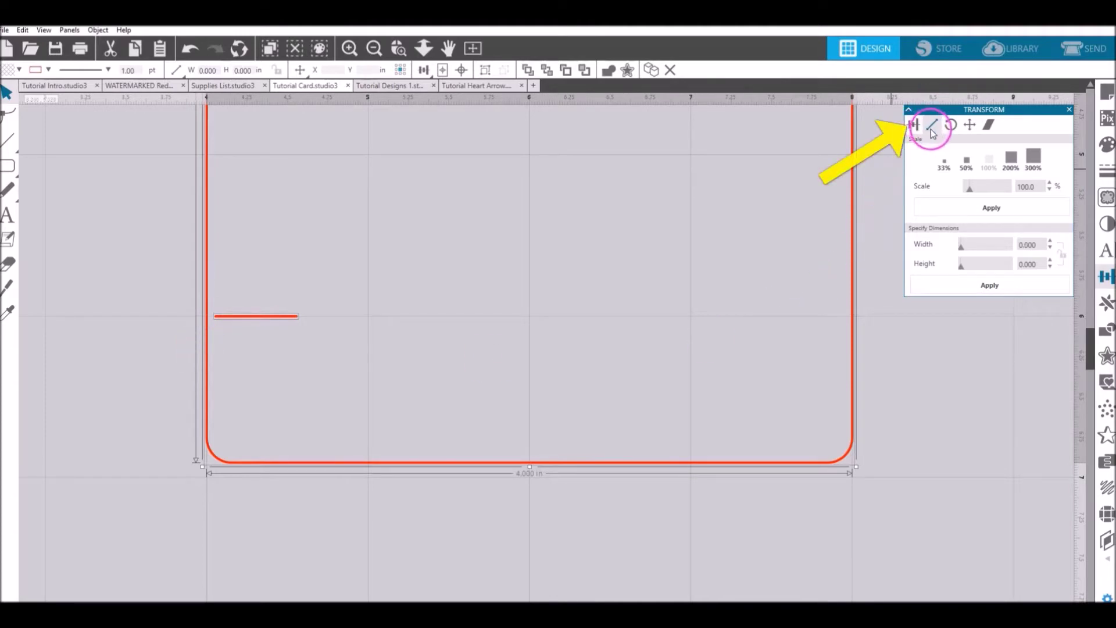
left_click(914, 126)
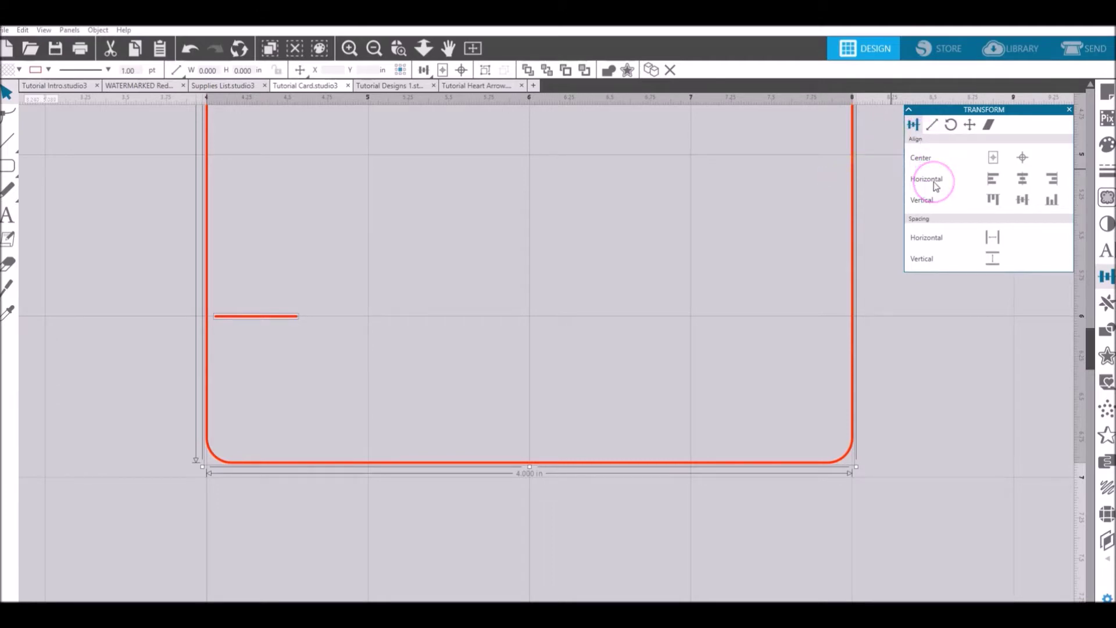
left_click(993, 180)
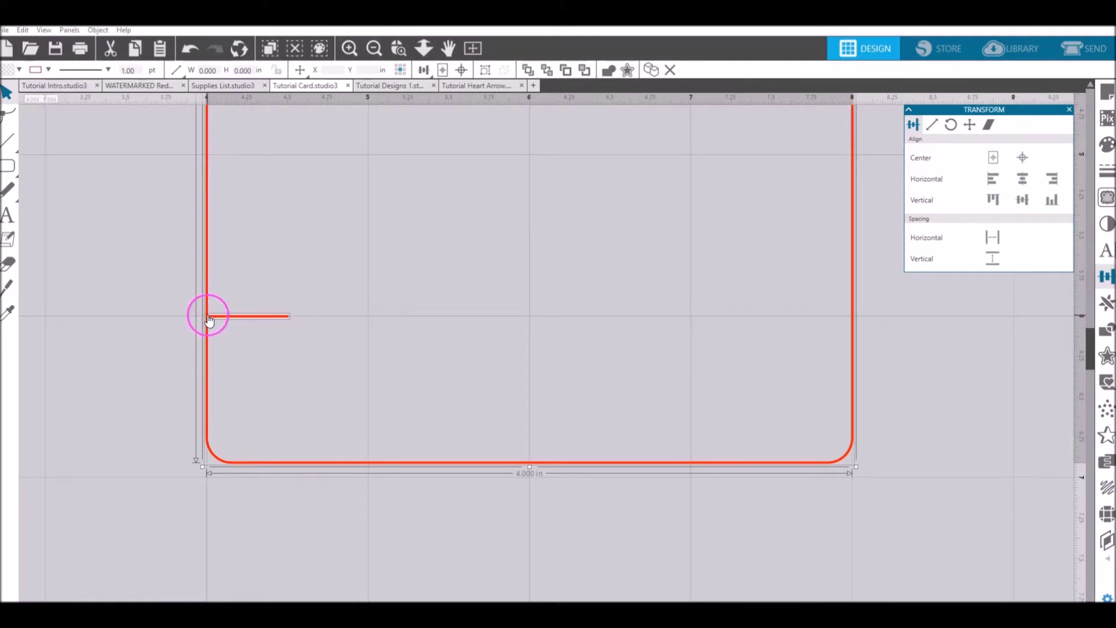
left_click(266, 326)
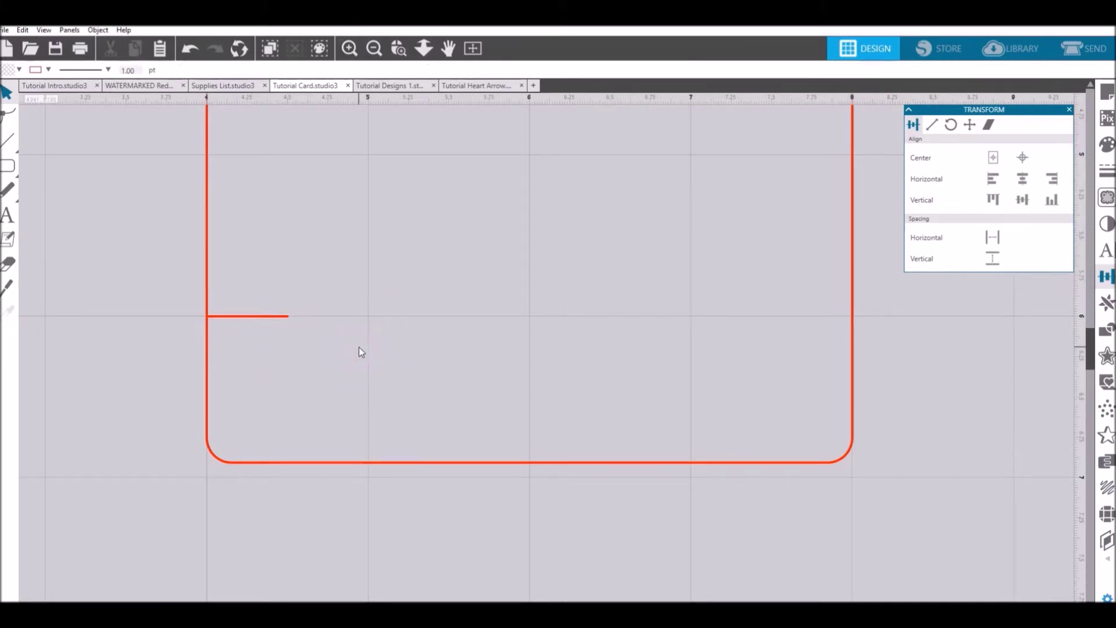
Make a mirrored copy of the short line to its right and move the copy just inside the card's right edge
left_click(273, 318)
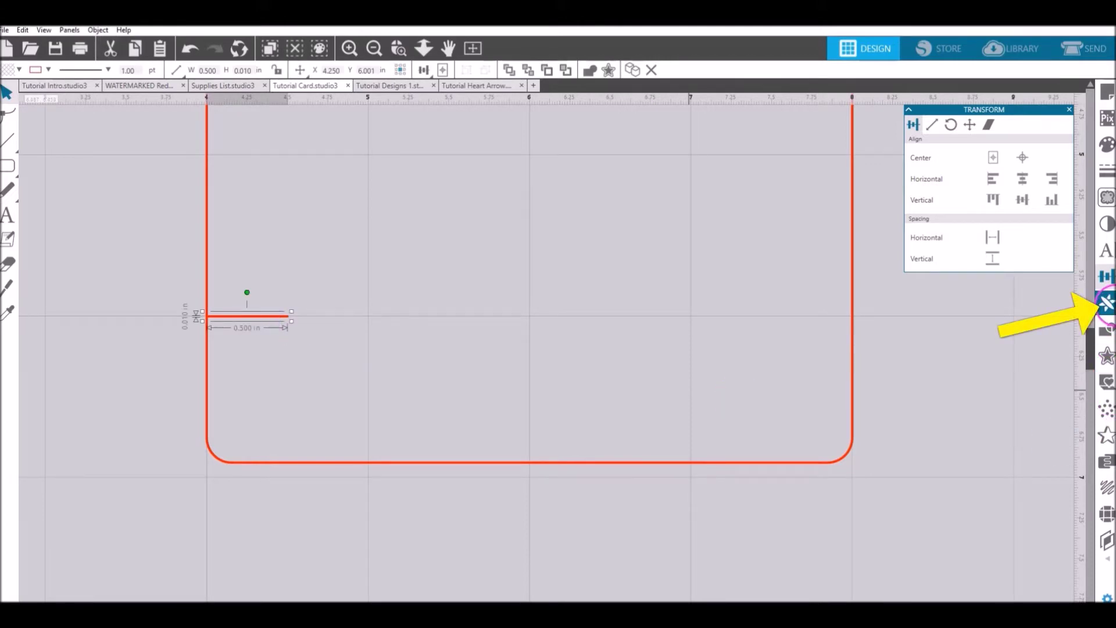
left_click(1112, 301)
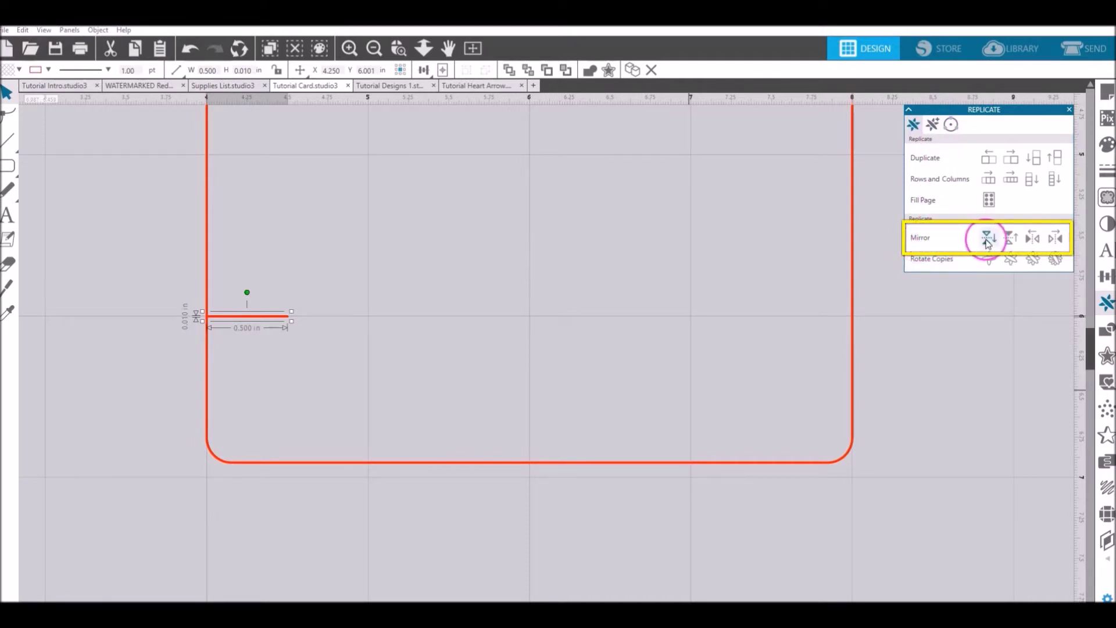
left_click(1057, 239)
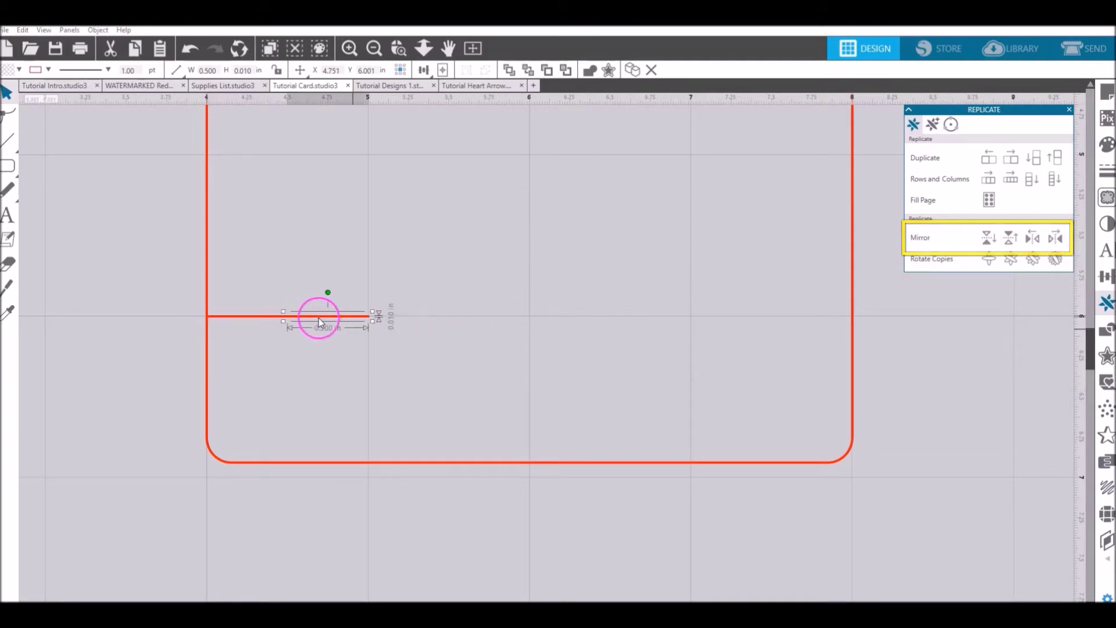
left_click_drag(347, 319, 817, 322)
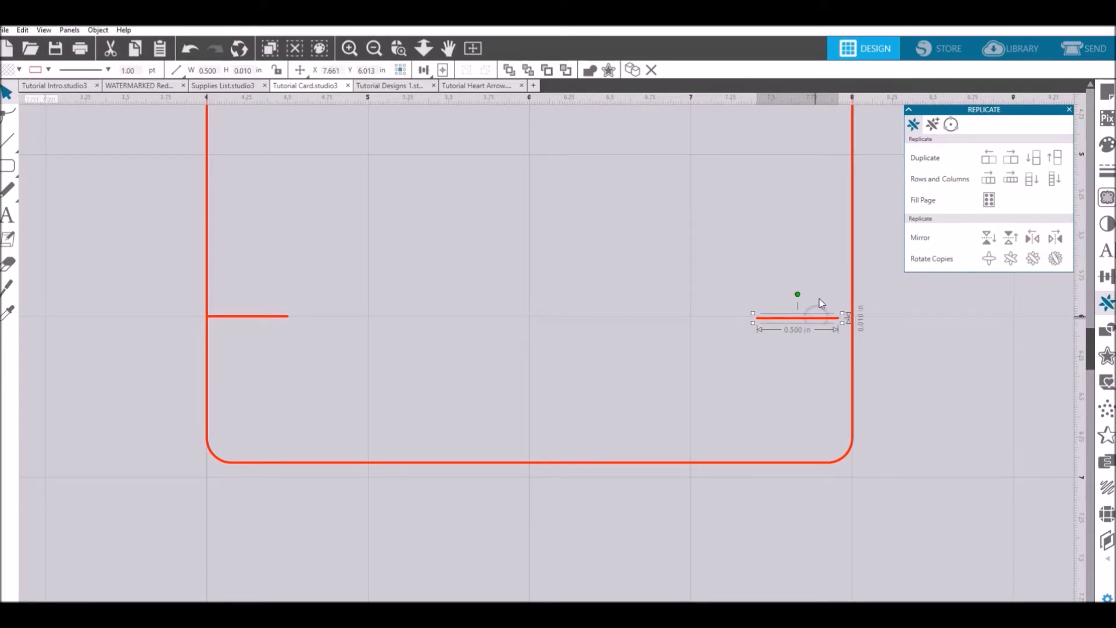
Align the mirrored line and the card outline horizontally along their right edges
left_click(820, 330)
left_click(859, 336)
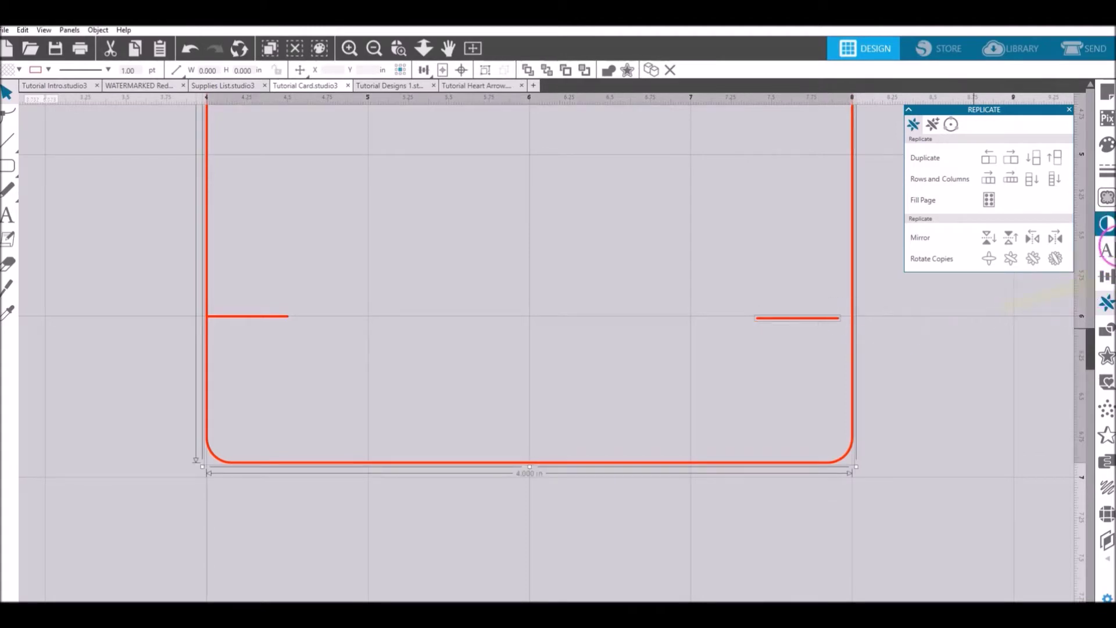
left_click(1106, 277)
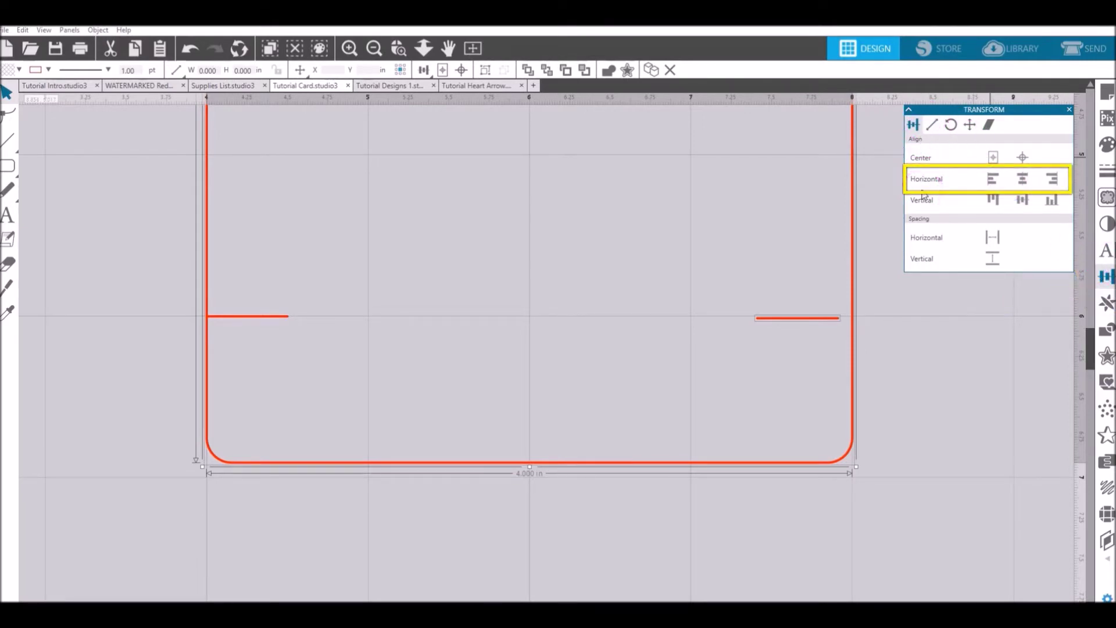
left_click(1054, 181)
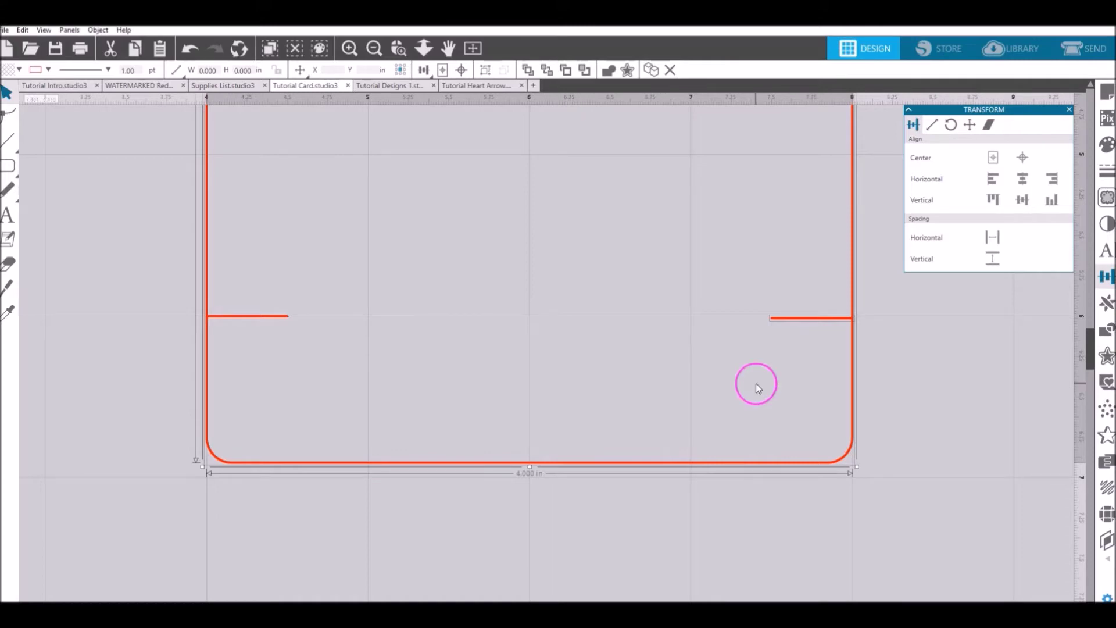
left_click(720, 335)
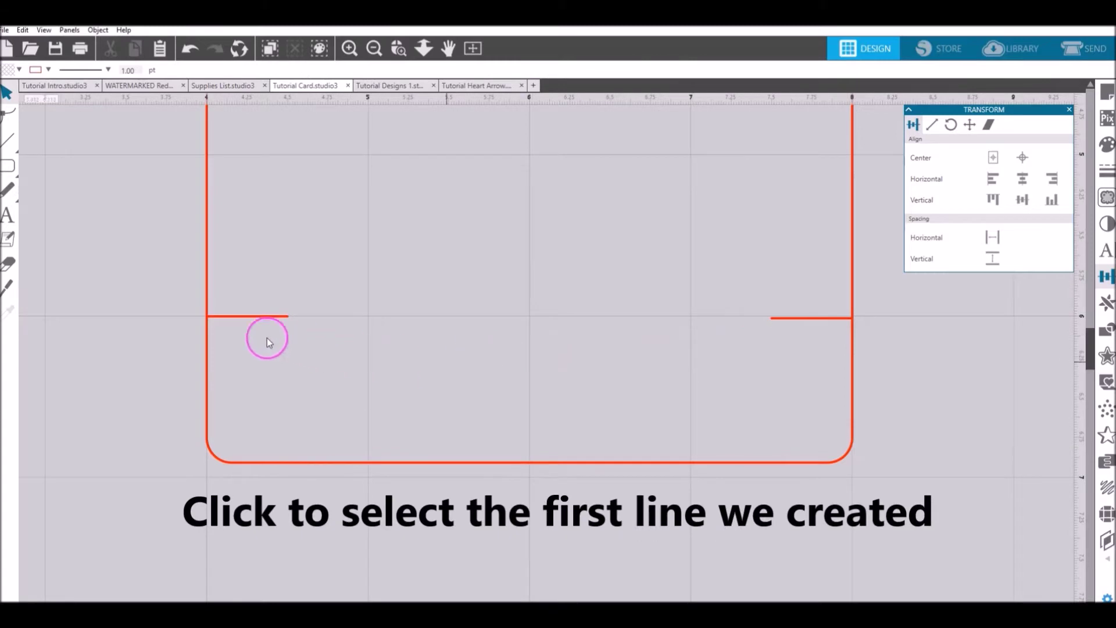
Add one perpendicular copy of the line at the card's left edge with Rotate Copies, undoing the extra copy
left_click(248, 321)
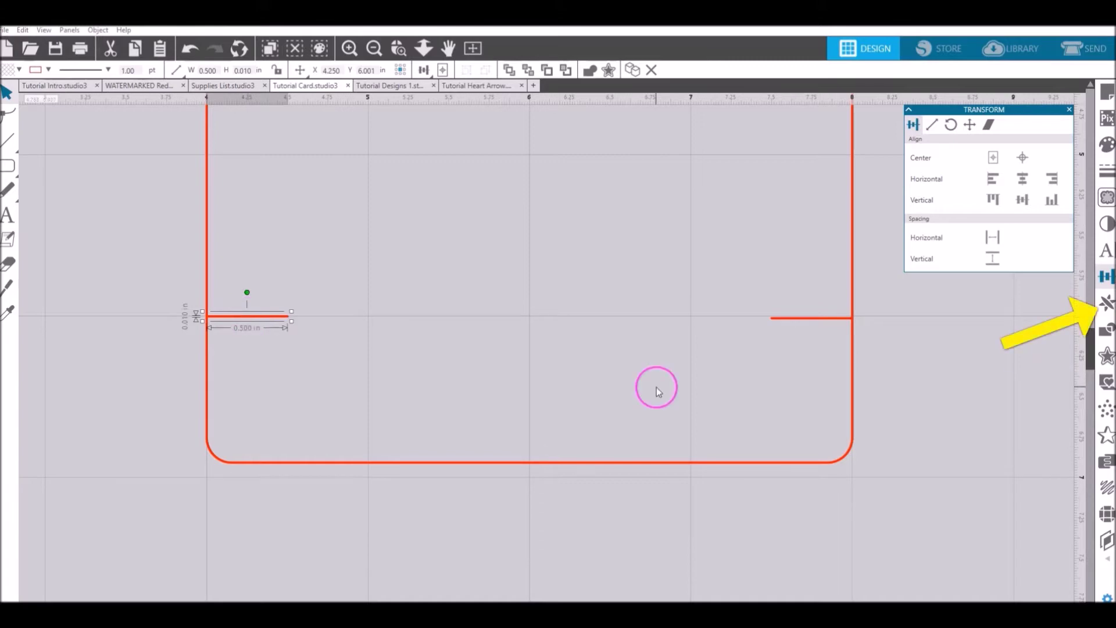
left_click(1107, 327)
left_click(1107, 303)
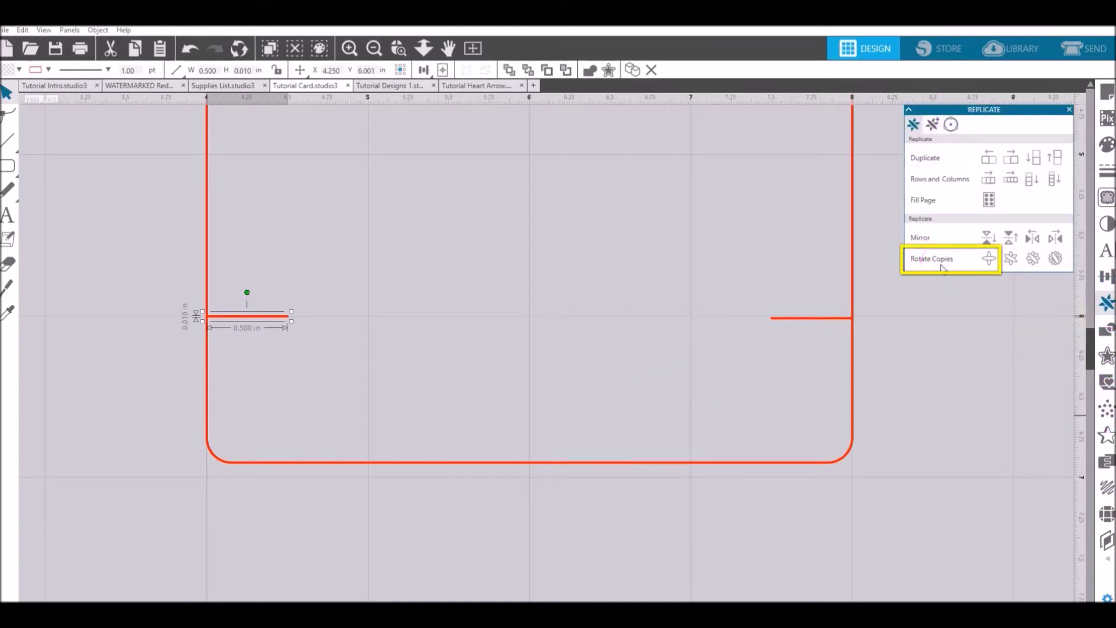
left_click(989, 261)
left_click(990, 262)
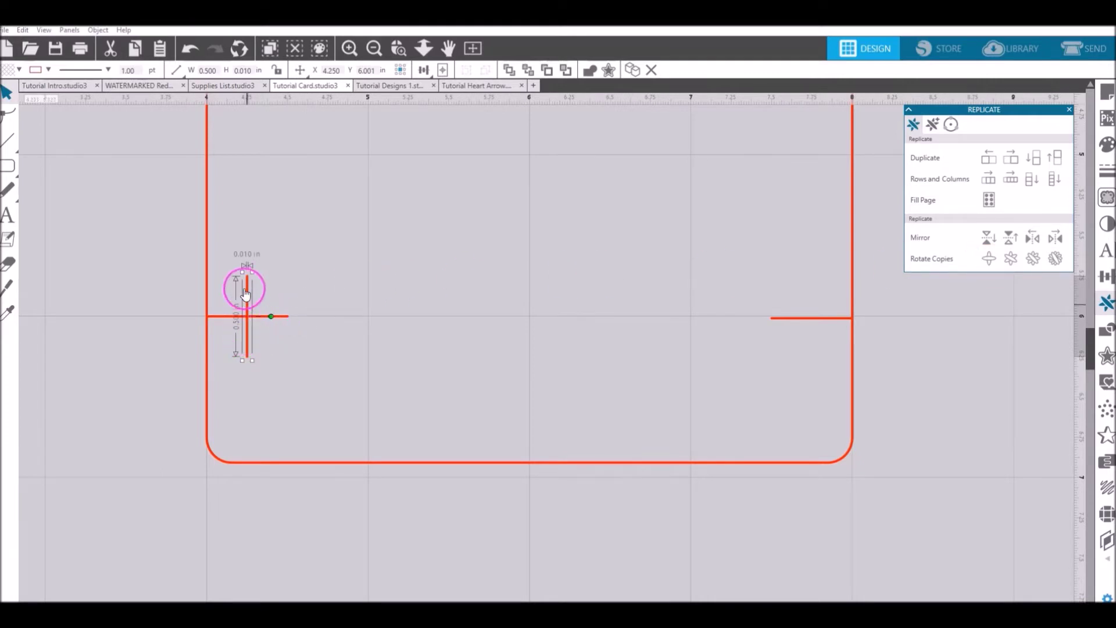
key("ctrl+z")
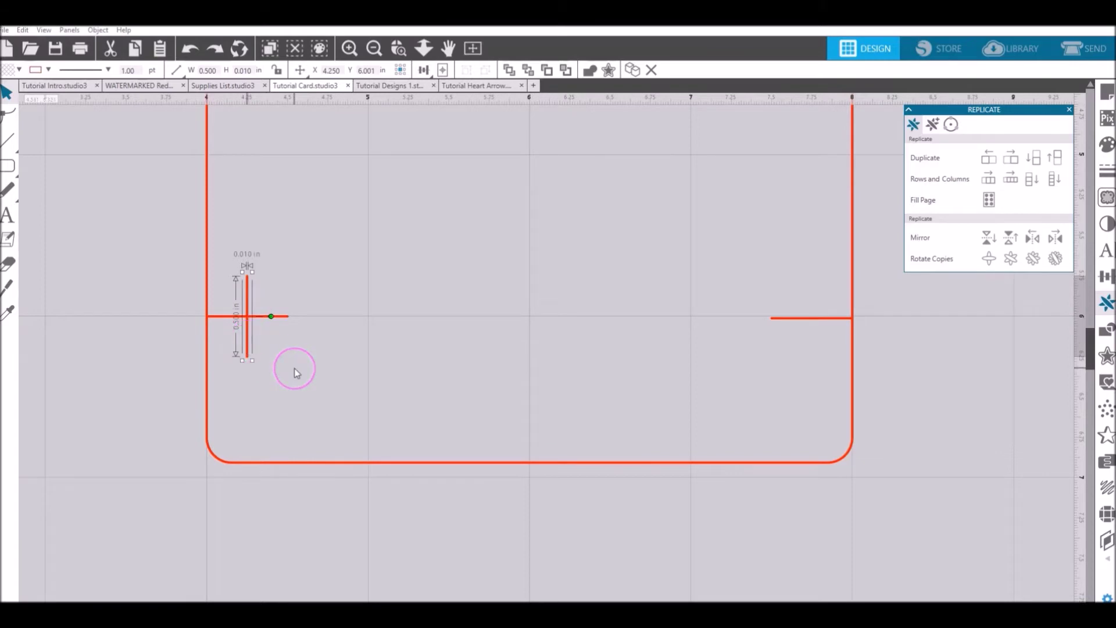
Align the left pair of crossed lines to the right so the vertical line meets the horizontal line's inner end
left_click(297, 345)
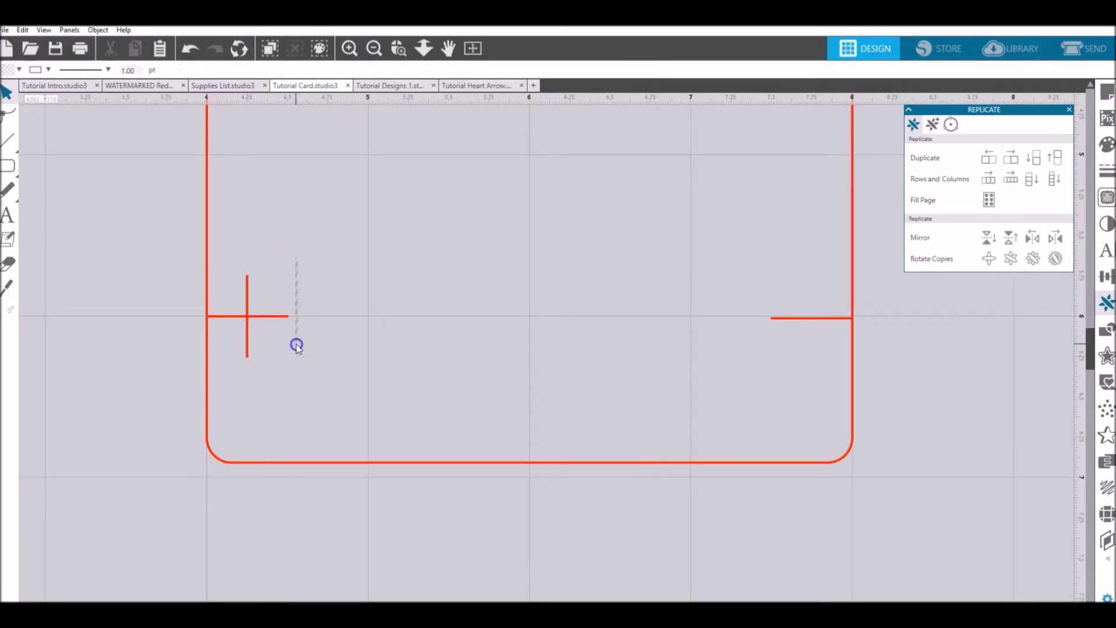
left_click(242, 356)
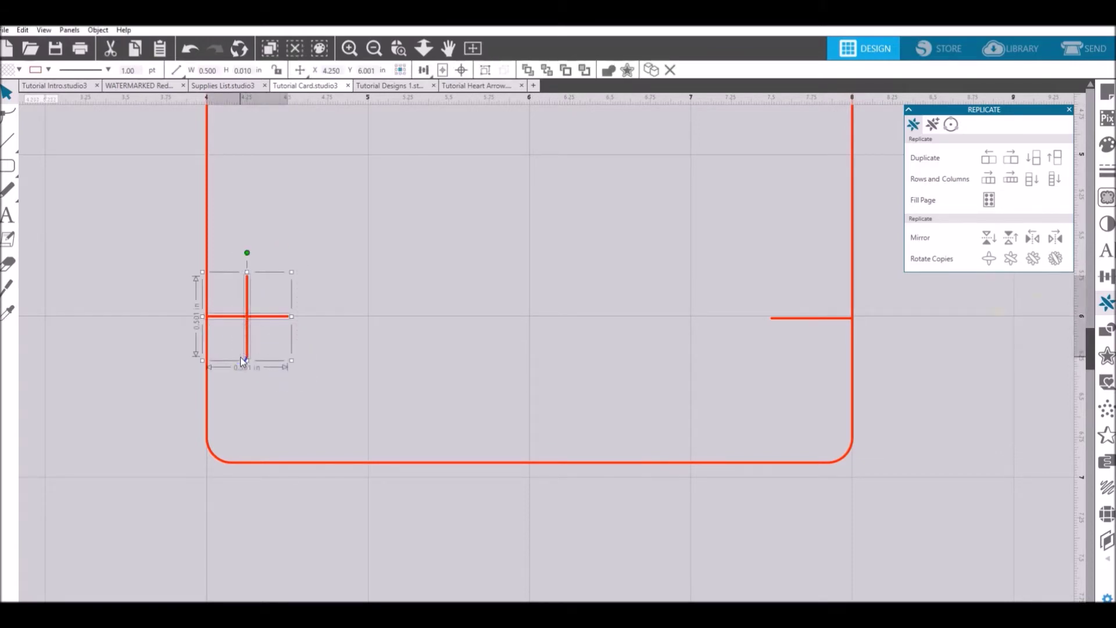
left_click(1106, 277)
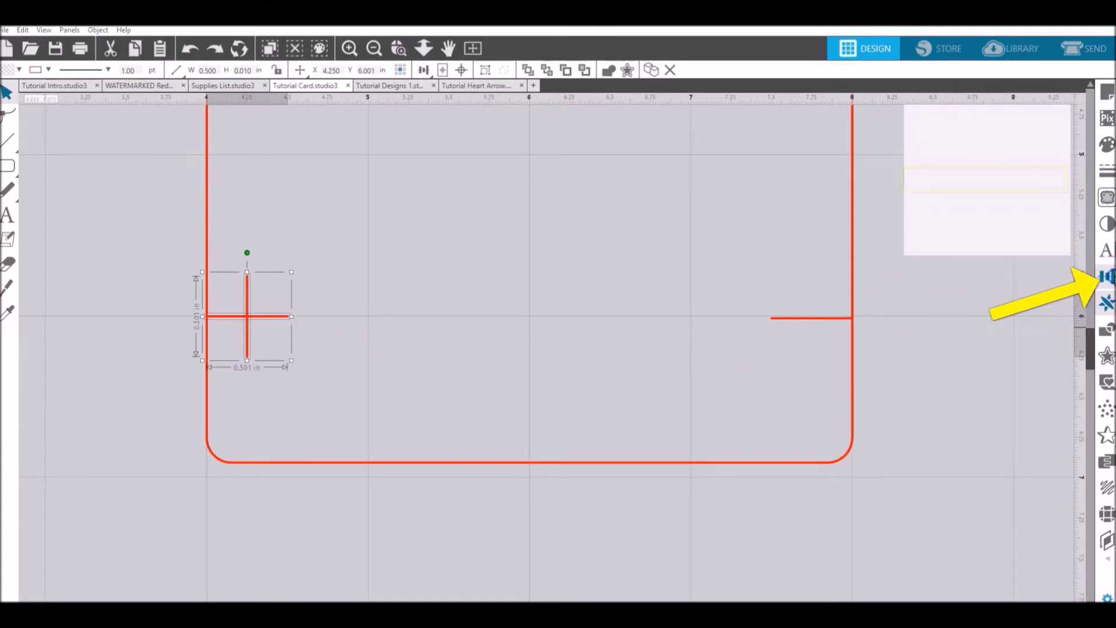
left_click(1057, 181)
left_click(1057, 181)
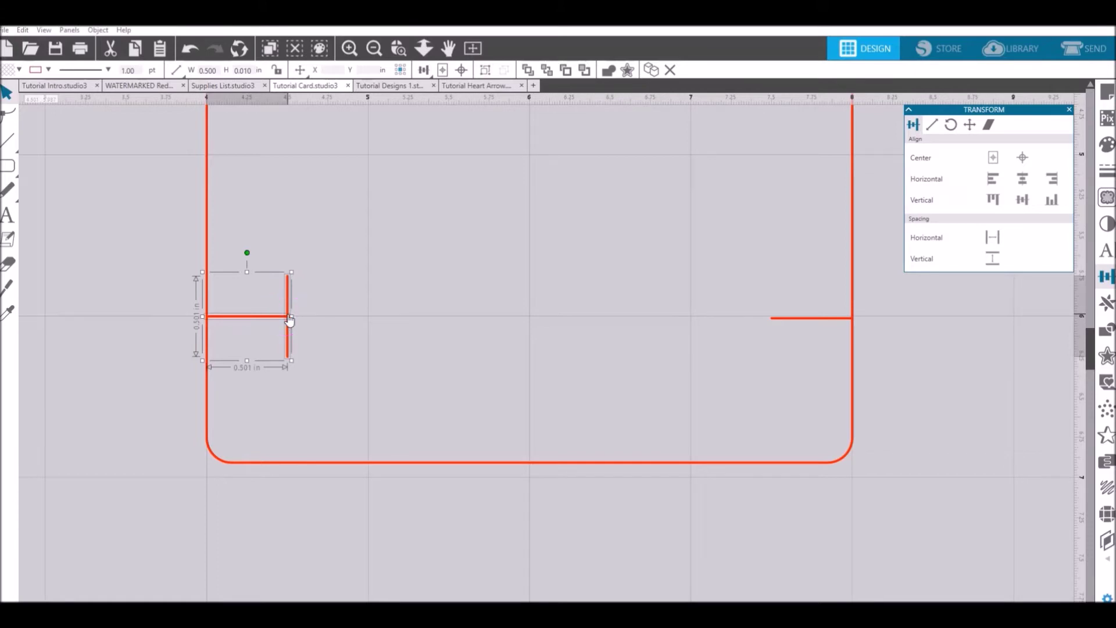
left_click(594, 310)
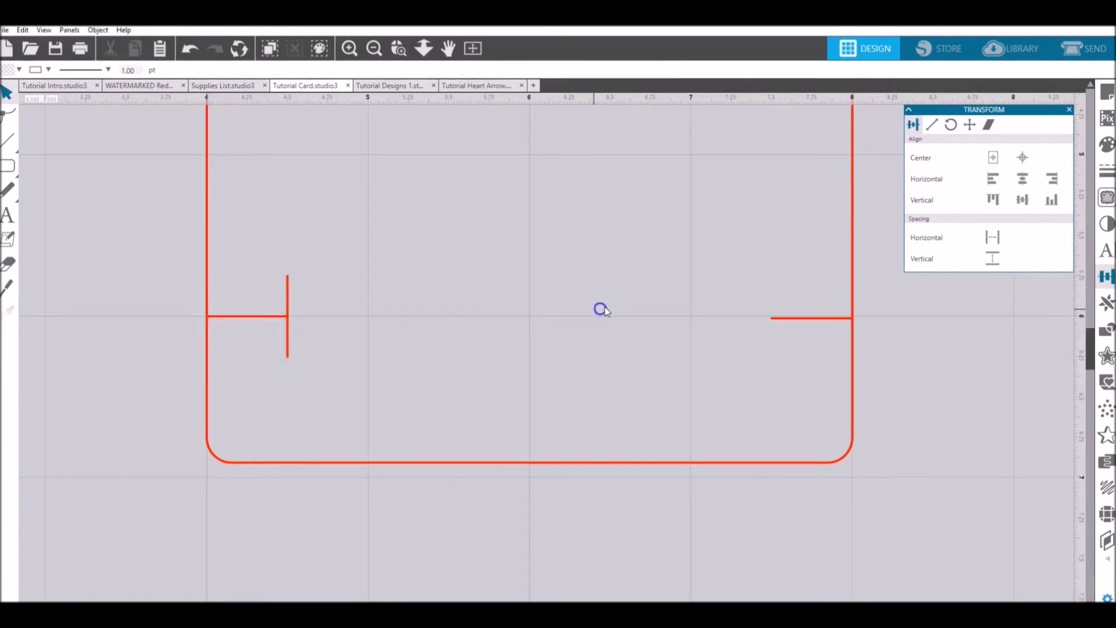
Add a perpendicular copy of the line at the card's right edge with Rotate Copies
left_click(825, 324)
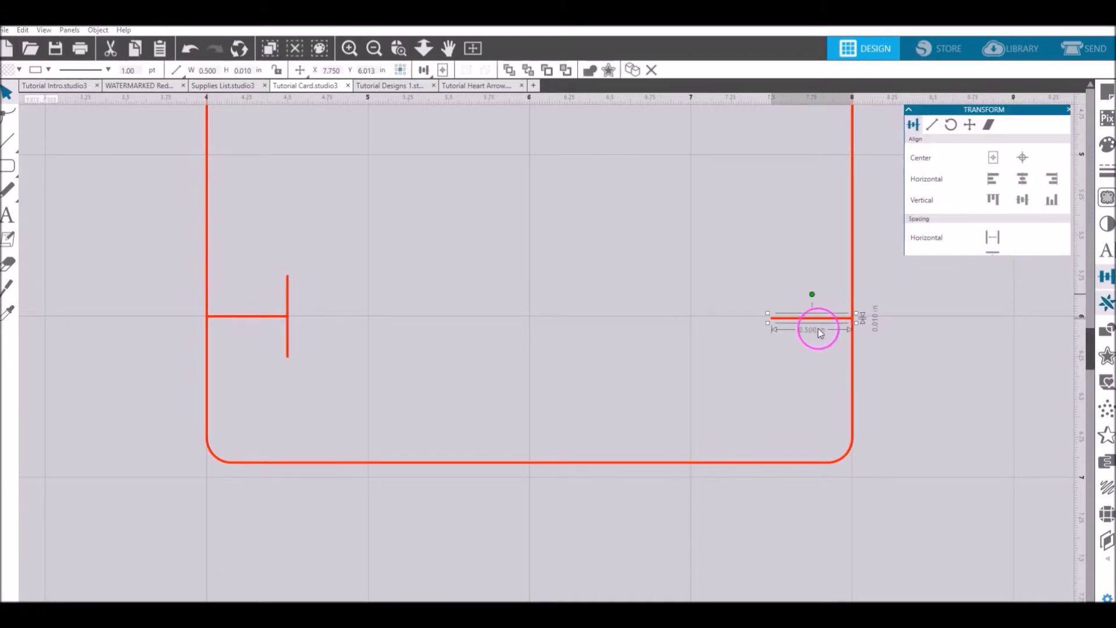
left_click(838, 318)
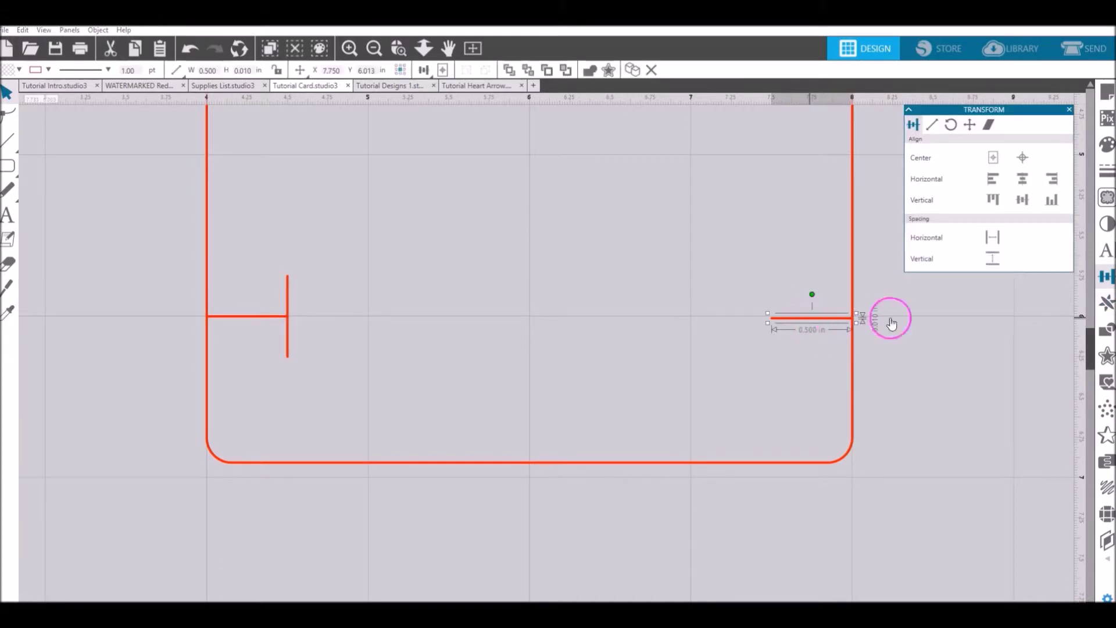
left_click(1107, 305)
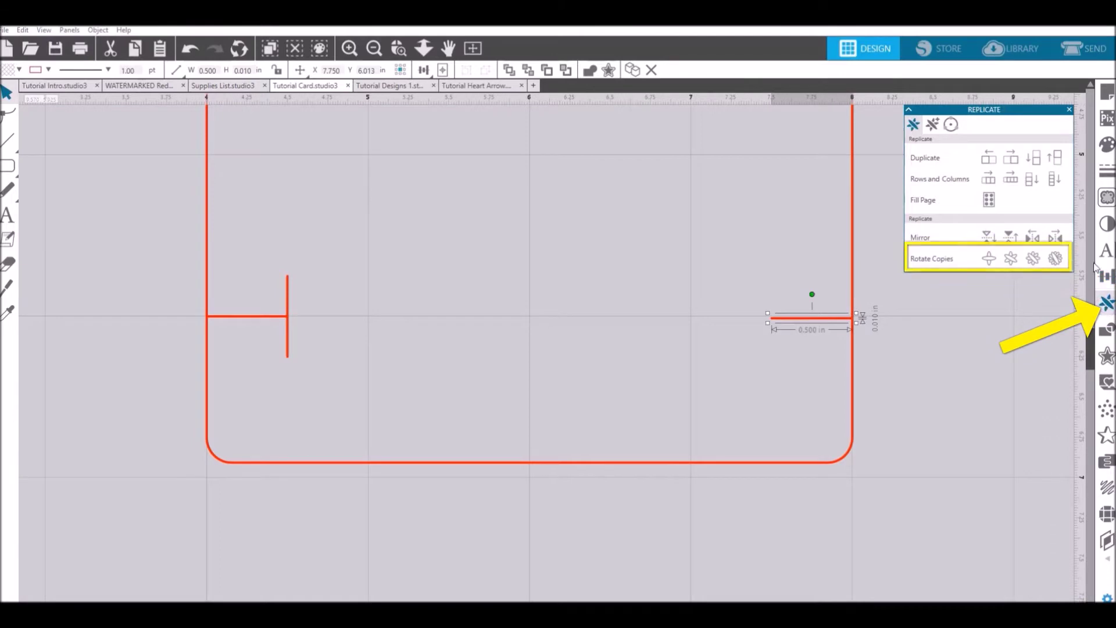
left_click(990, 259)
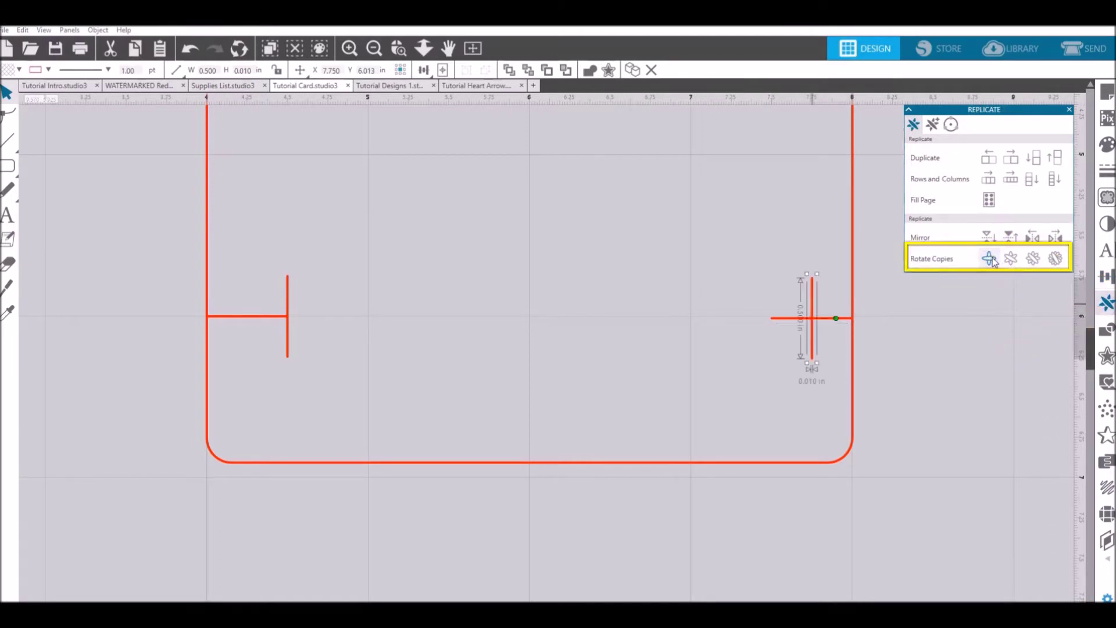
Align the right pair of crossed lines to the left so the vertical line meets the horizontal line's inner end
left_click_drag(746, 277, 823, 349)
left_click(1108, 273)
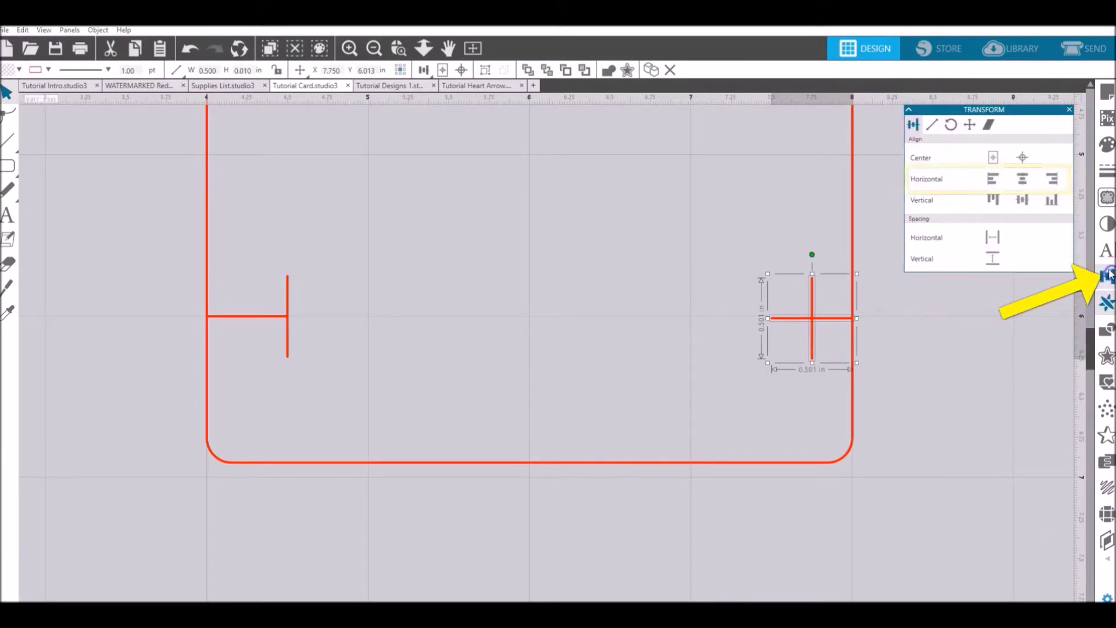
left_click(994, 182)
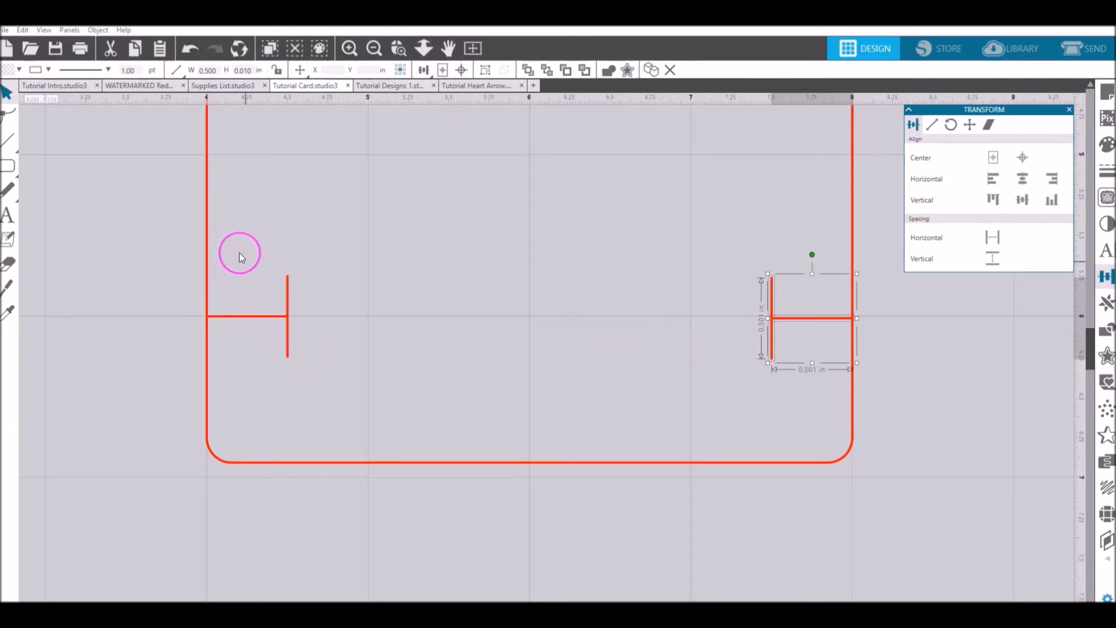
Align the lines of both T shapes vertically by their middles
left_click(231, 344)
left_click_drag(266, 350, 827, 366)
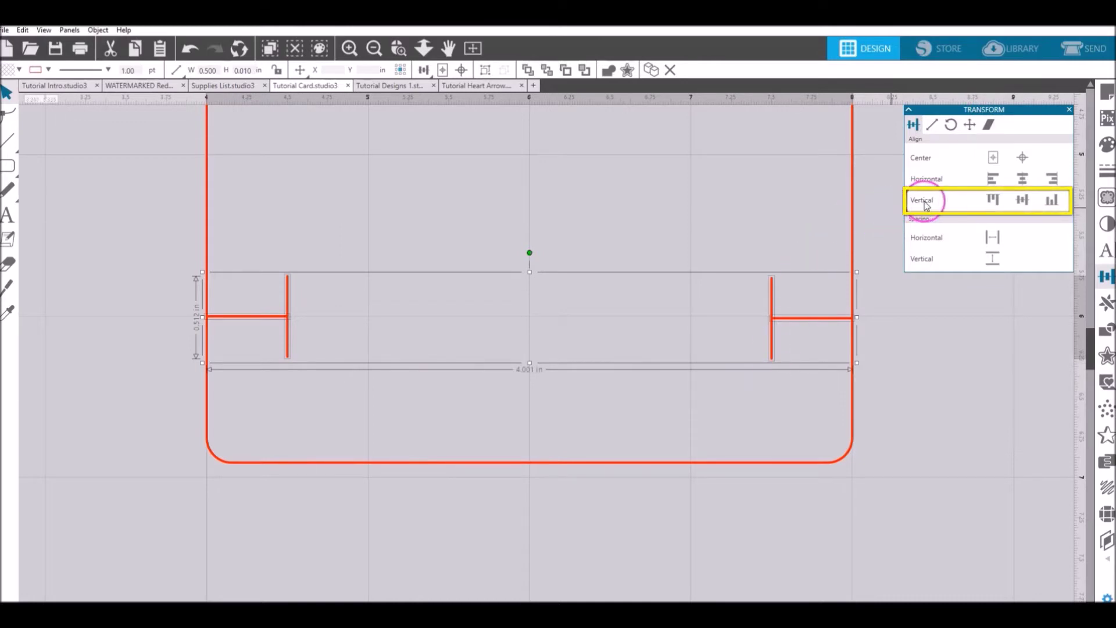
left_click(1024, 203)
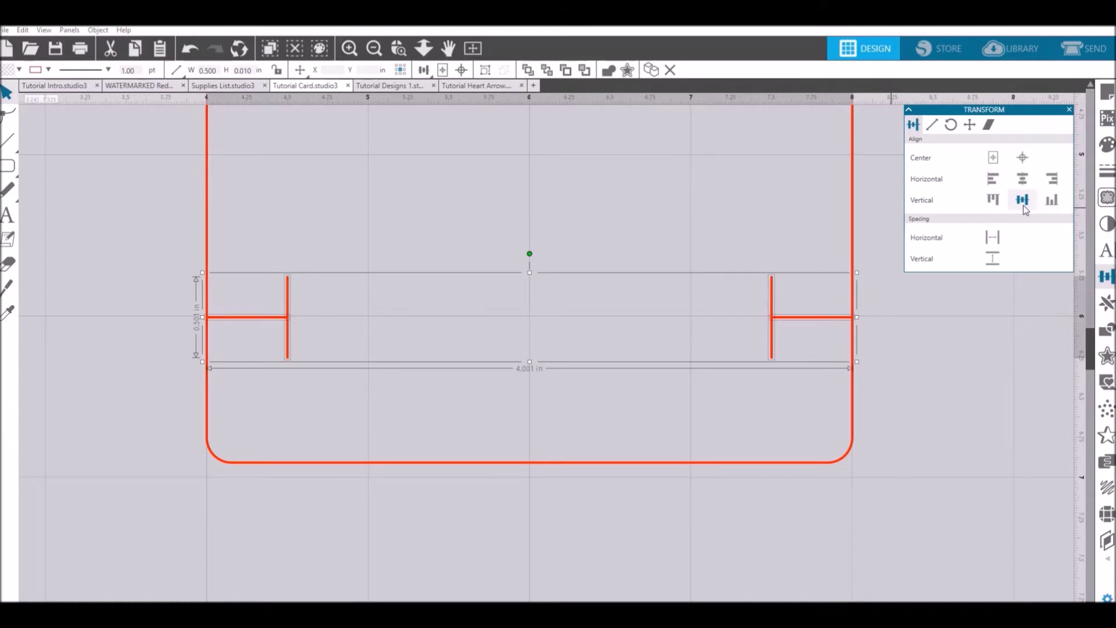
Draw a rounded rectangle about 1.13 by 0.49 in below and to the right of the left T shape
left_click(642, 334)
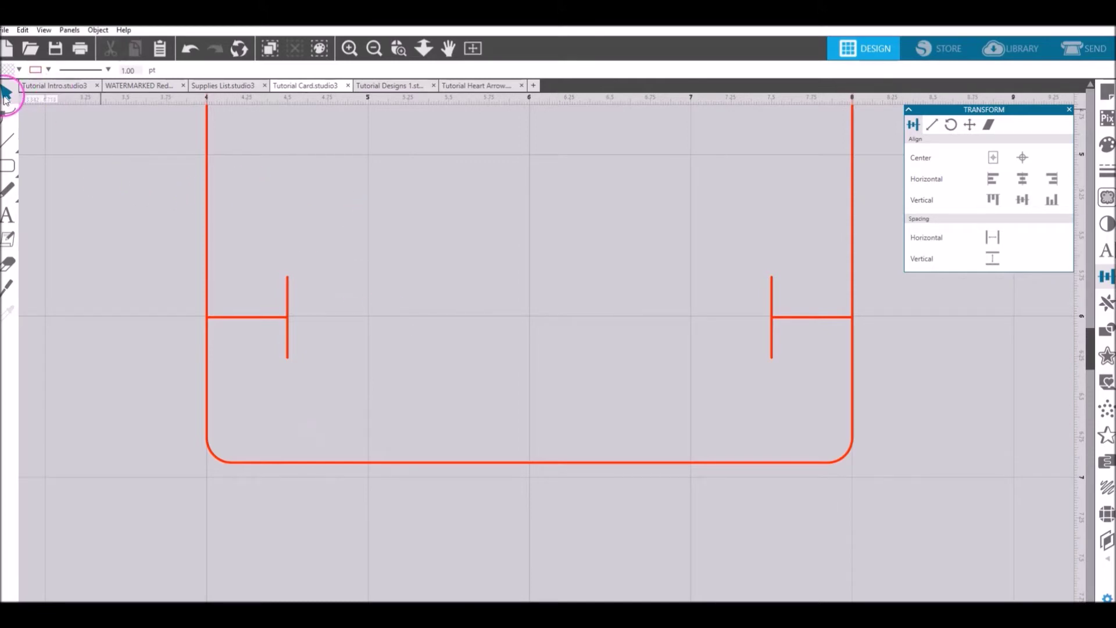
left_click(9, 167)
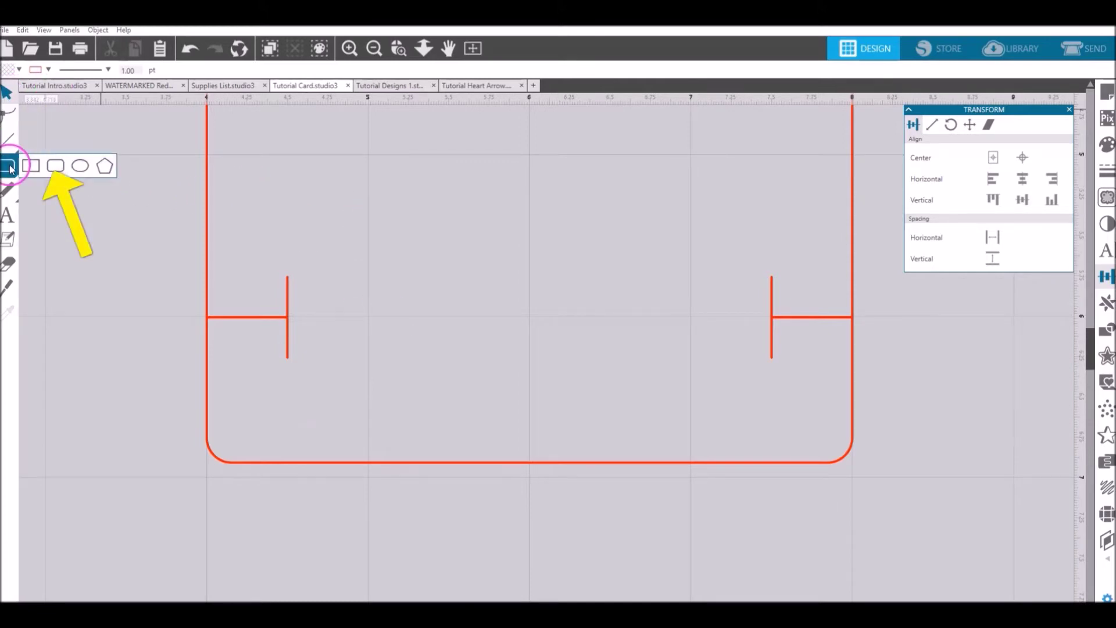
left_click(56, 166)
left_click_drag(307, 349, 492, 431)
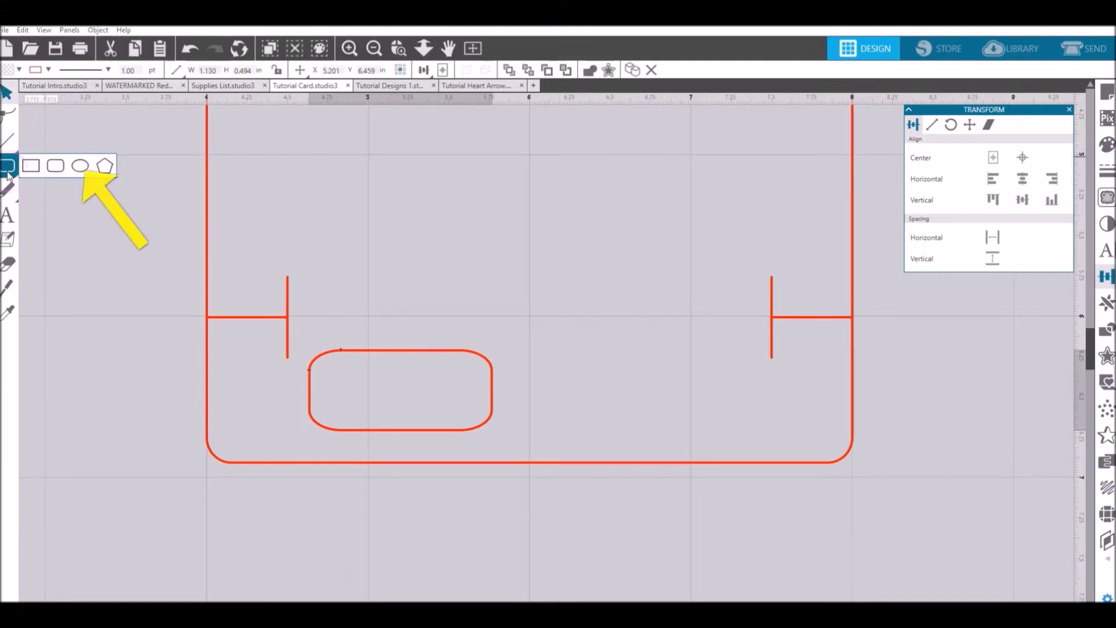
Draw a circle about 0.5 in across with the Ellipse tool, between the rounded rectangle and the right T shape
left_click(80, 166)
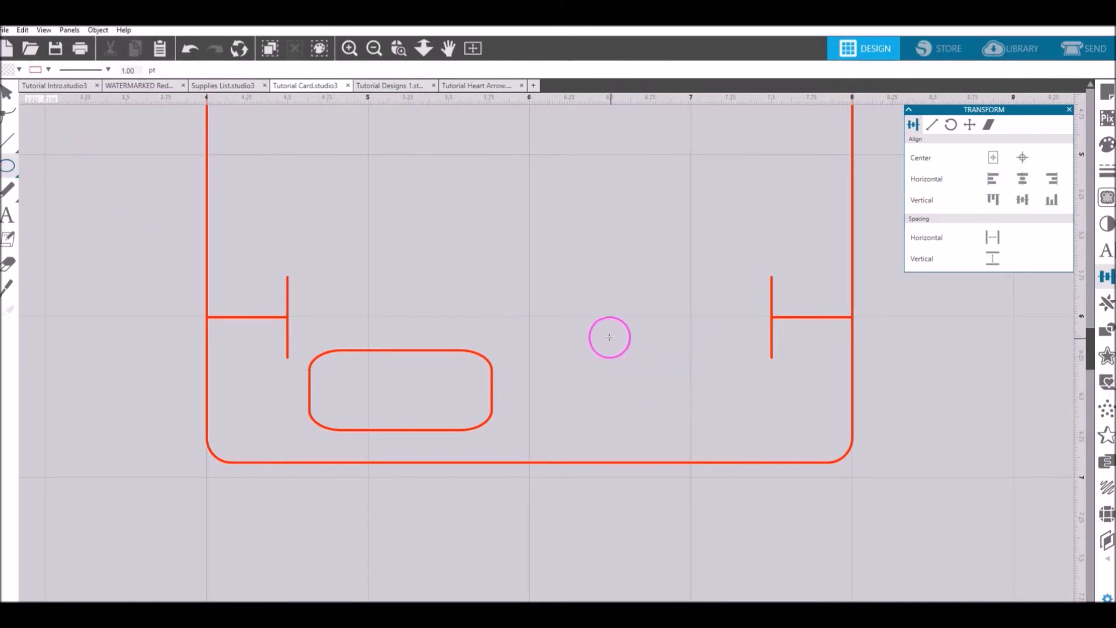
left_click_drag(563, 288, 598, 415)
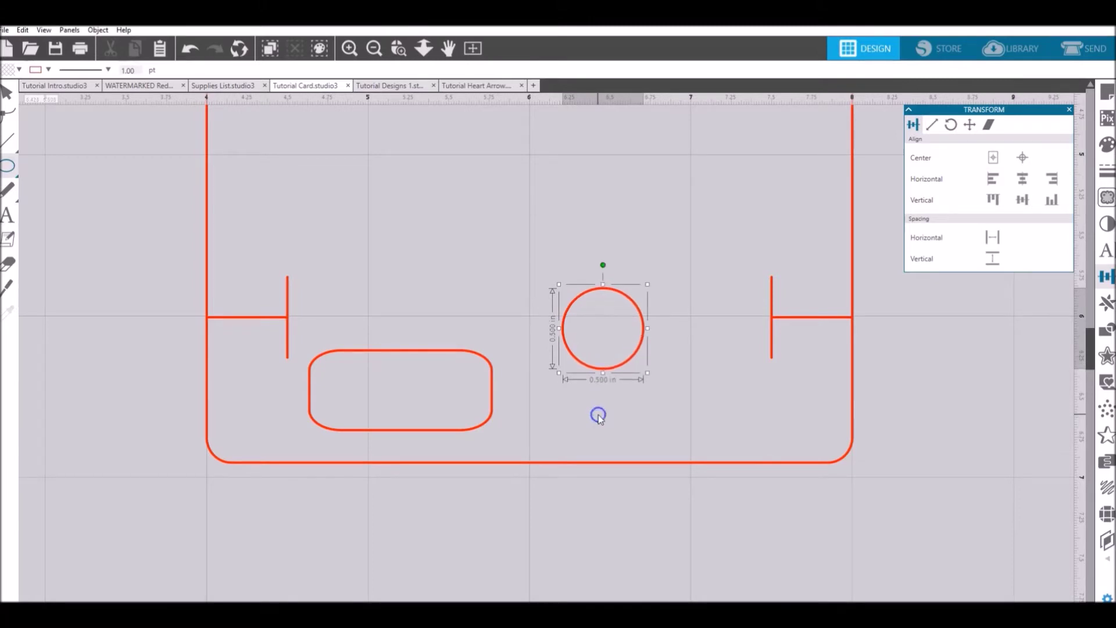
key("v")
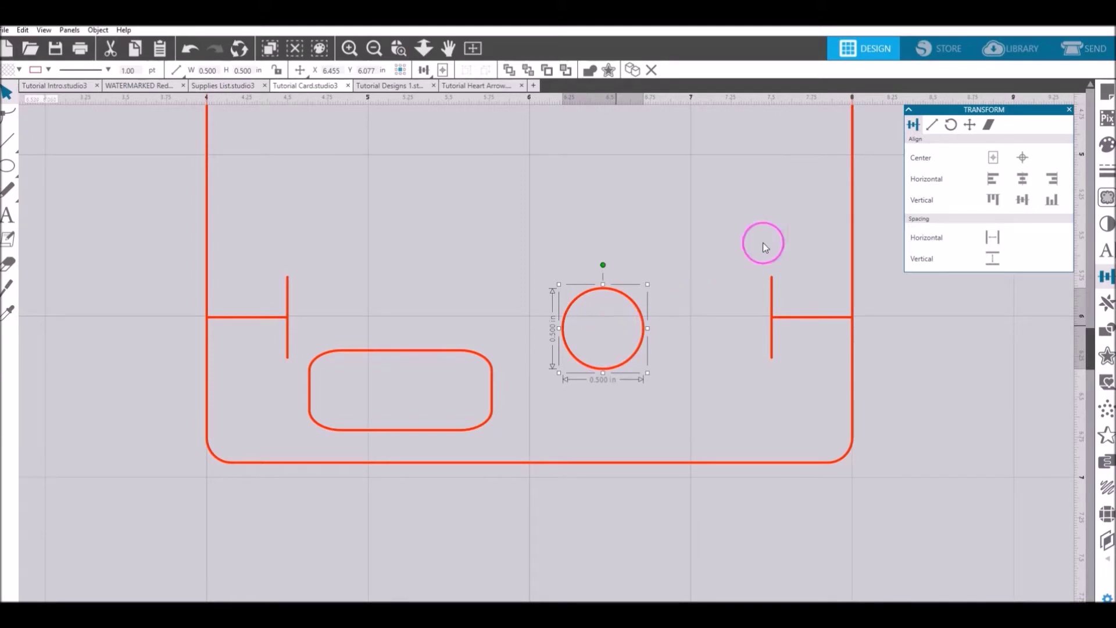
Set the circle's width and height to 0.375 in
left_click(933, 126)
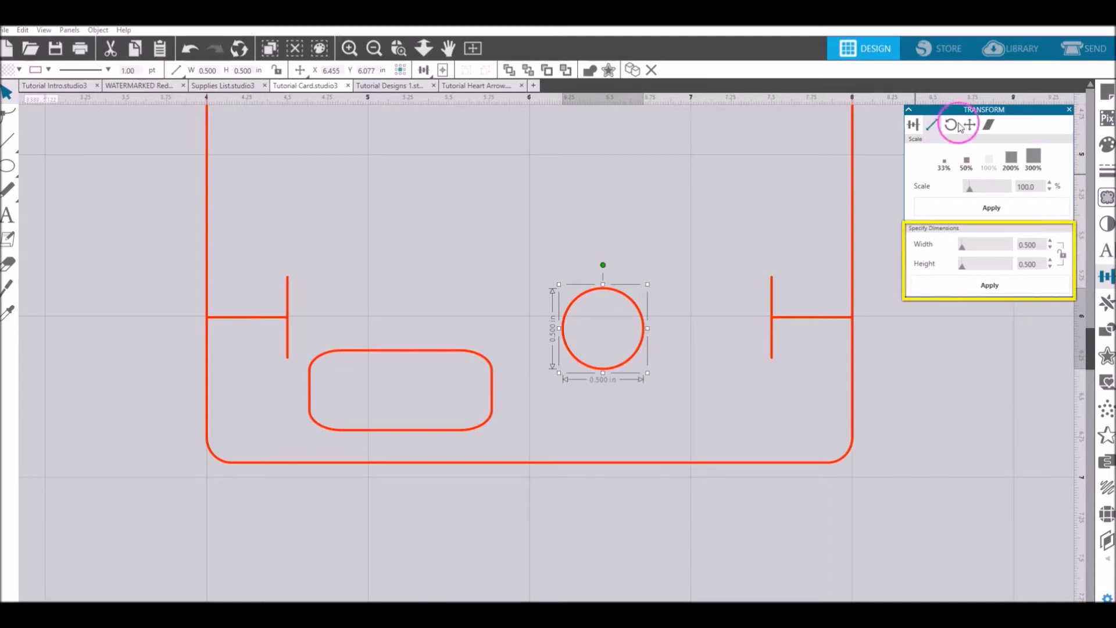
left_click_drag(1049, 249, 1013, 249)
type(".375")
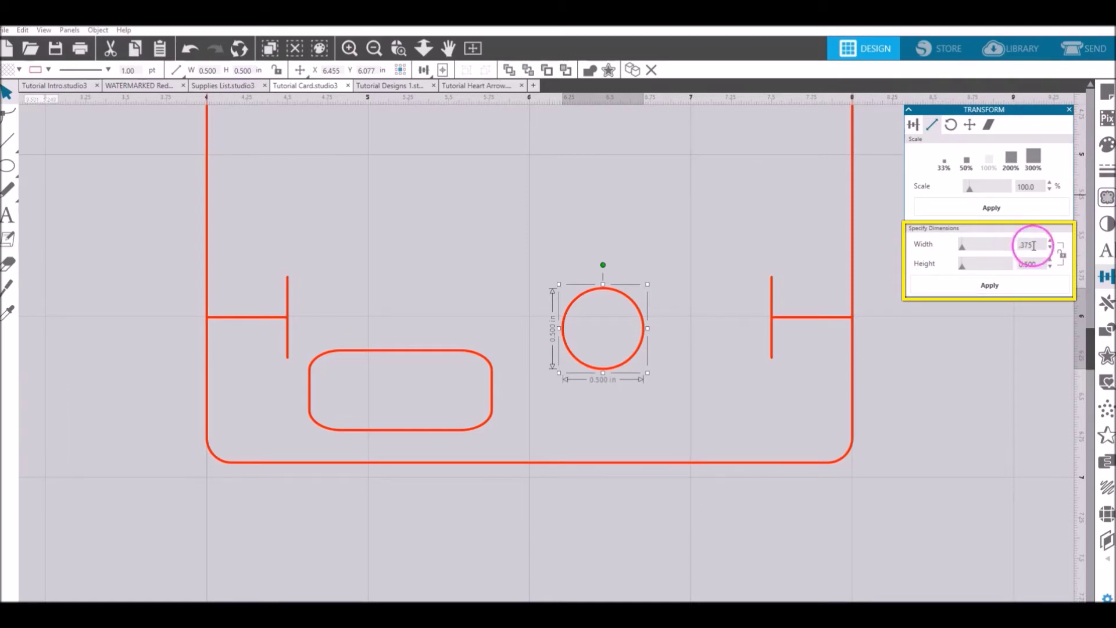
left_click(1039, 266)
left_click_drag(1039, 266, 979, 268)
type(".375")
key("Return")
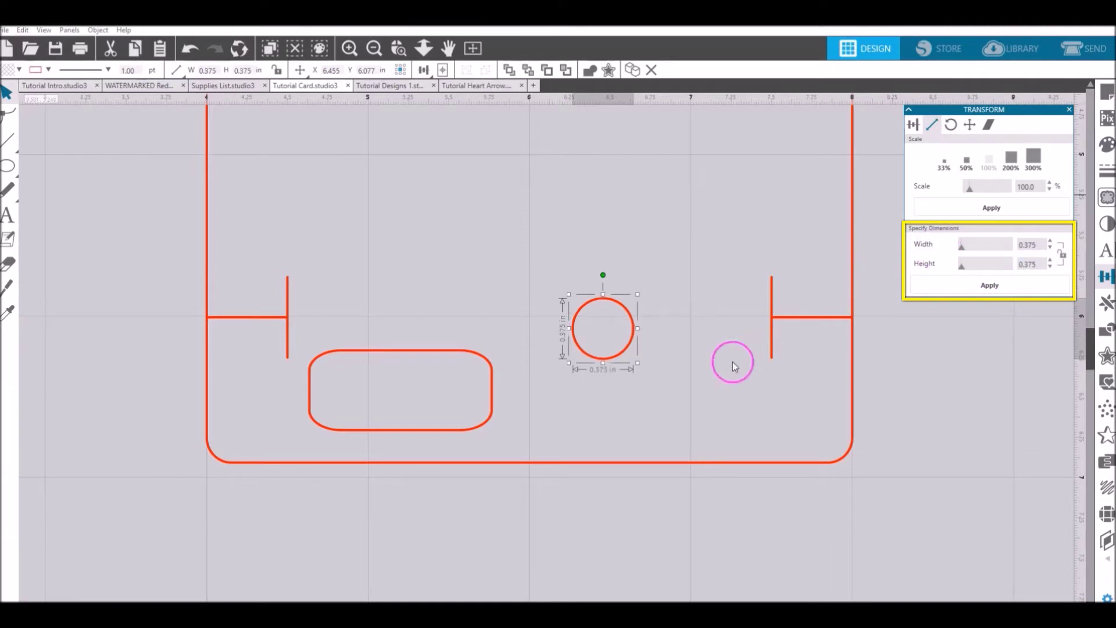
Move the circle inside the left end of the small rounded rectangle
left_click_drag(635, 349, 379, 404)
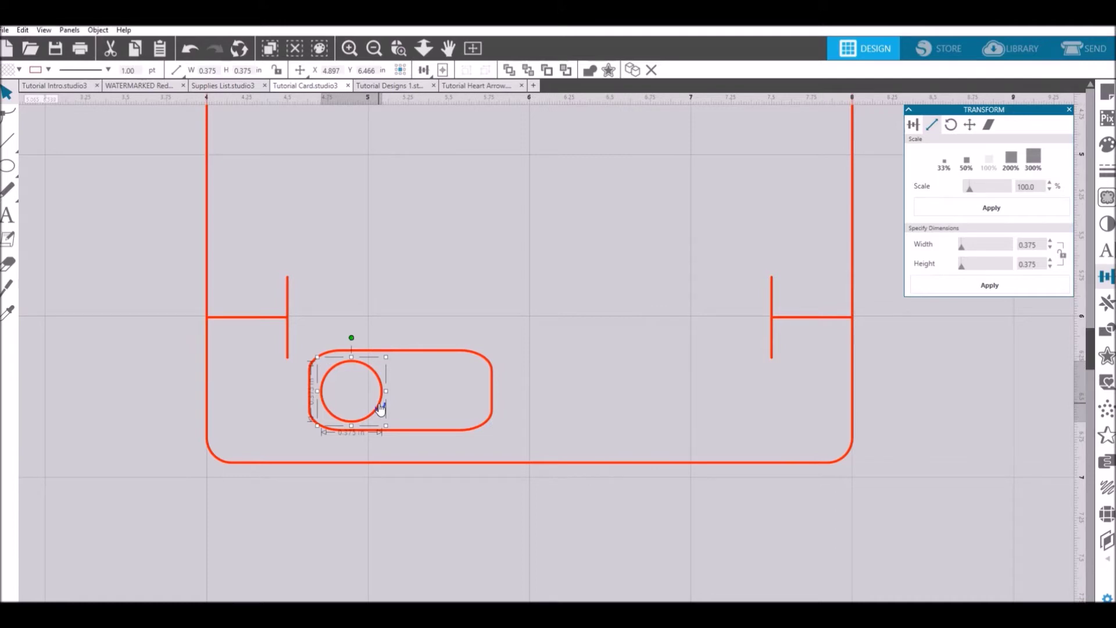
left_click_drag(381, 407, 385, 407)
left_click(417, 321)
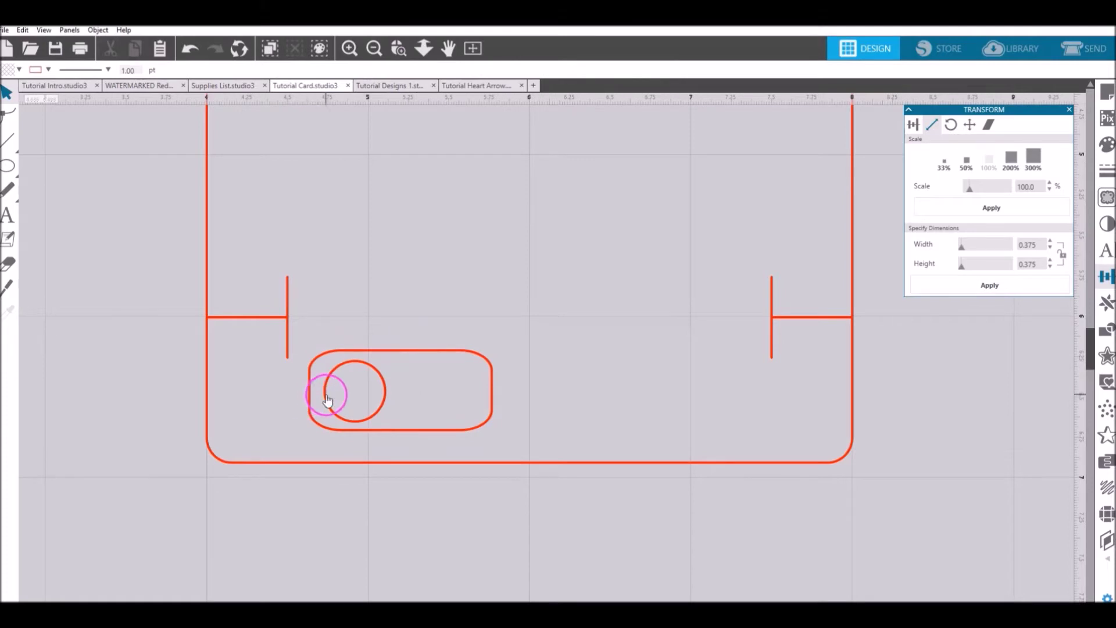
left_click_drag(387, 382, 389, 388)
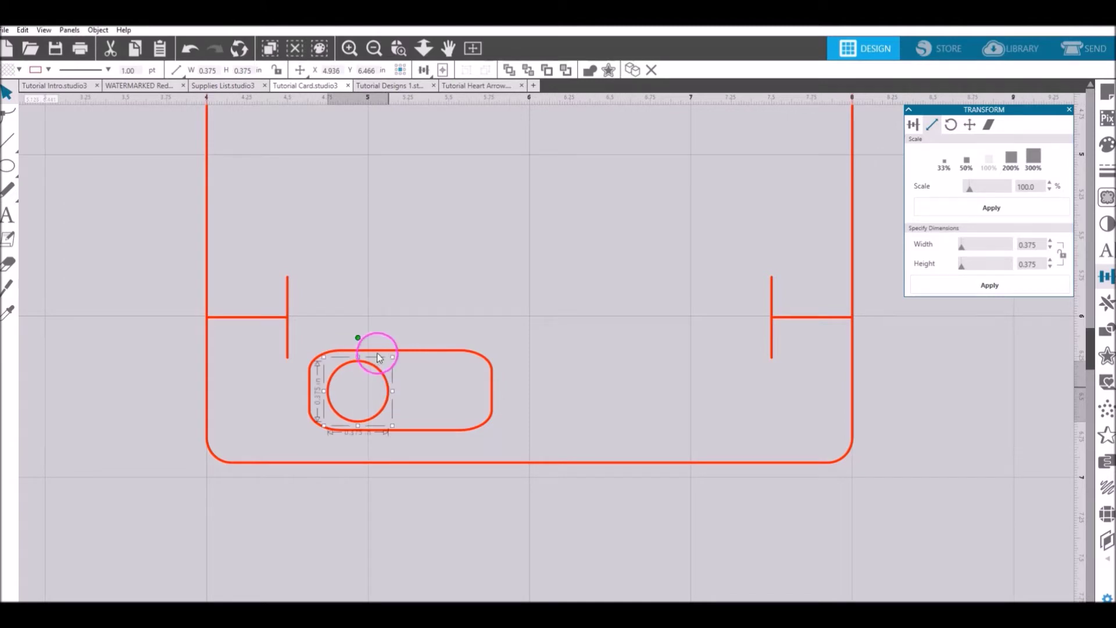
Increase the small rectangle's corner rounding with its corner control points until both ends are fully curved
left_click(375, 351)
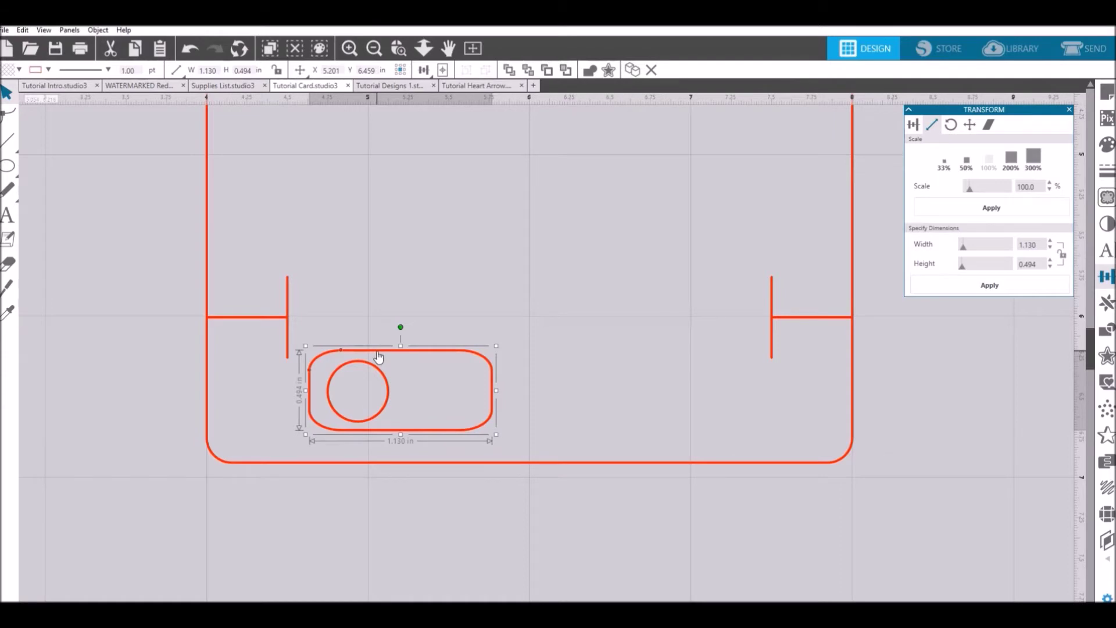
left_click(401, 362)
left_click(341, 350)
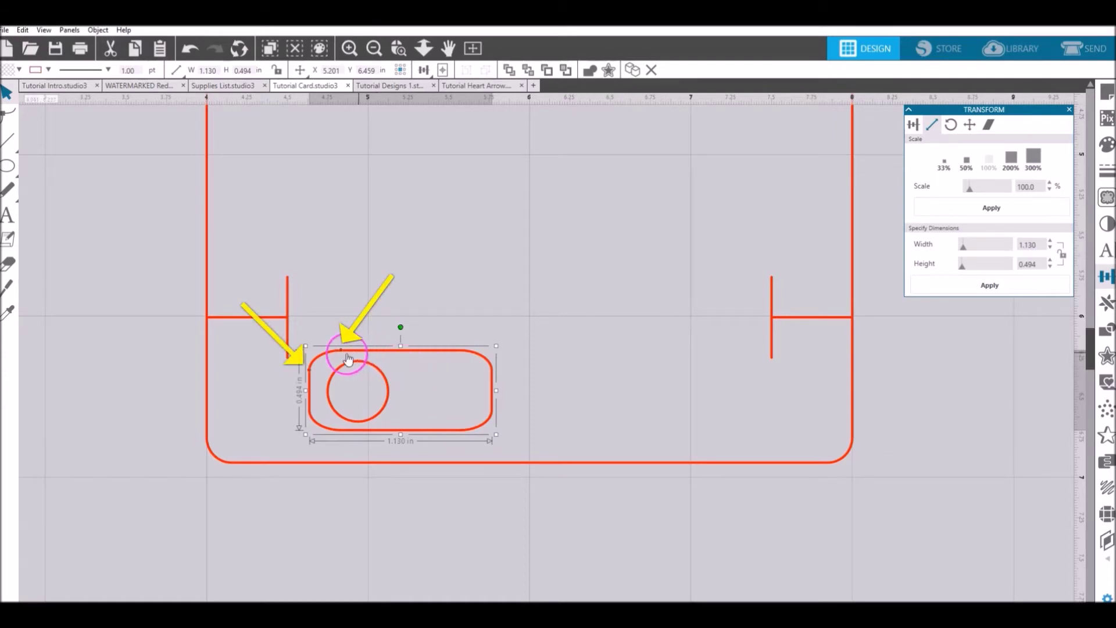
left_click(343, 352)
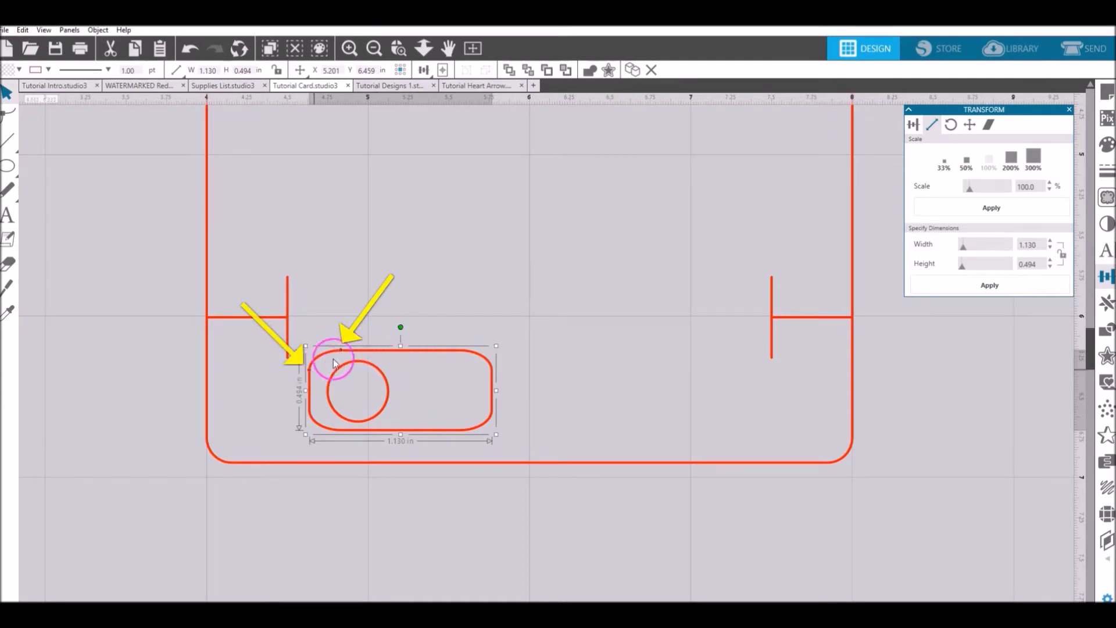
left_click(336, 352)
left_click_drag(337, 352, 315, 392)
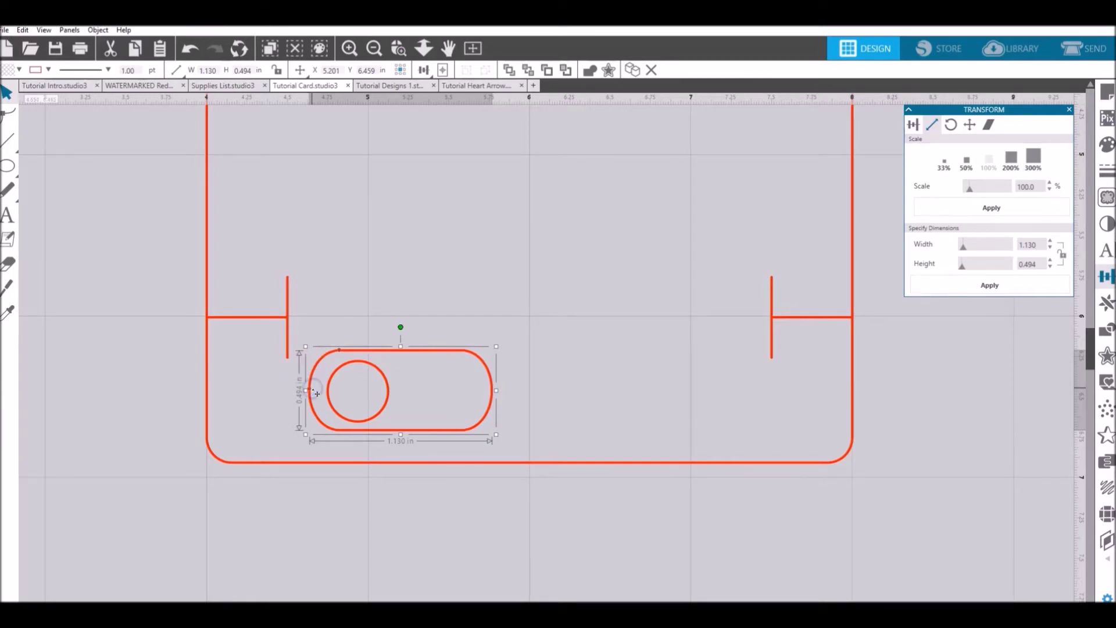
Shift the circle slightly right inside the rounded shape and align both vertically by their middles
left_click(391, 398)
left_click_drag(389, 405, 392, 405)
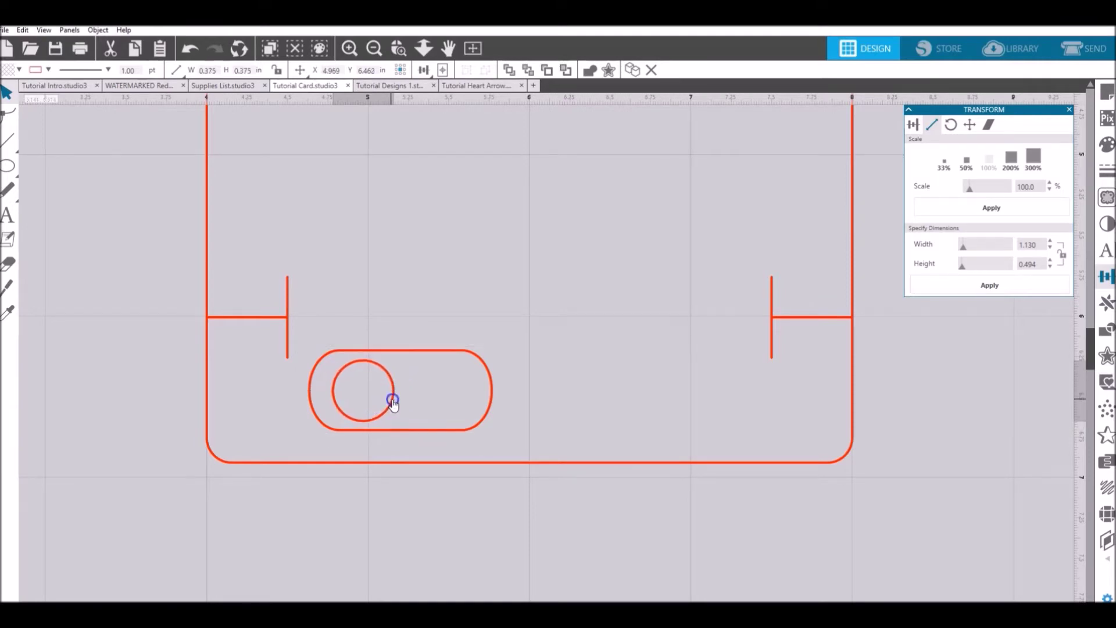
left_click(507, 342)
left_click_drag(507, 341, 328, 433)
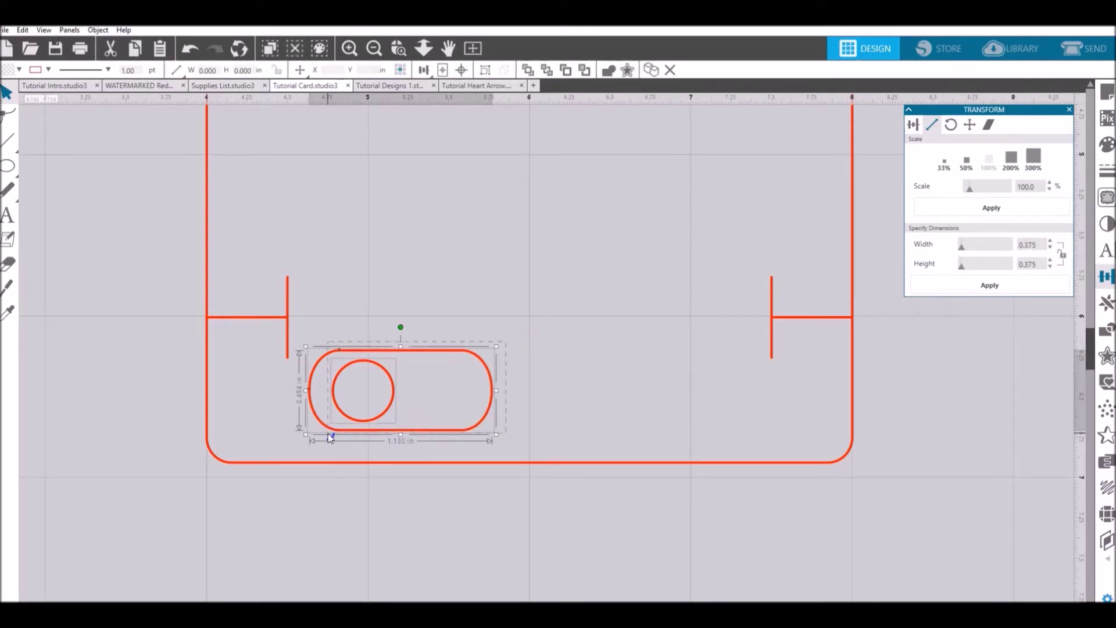
left_click(914, 125)
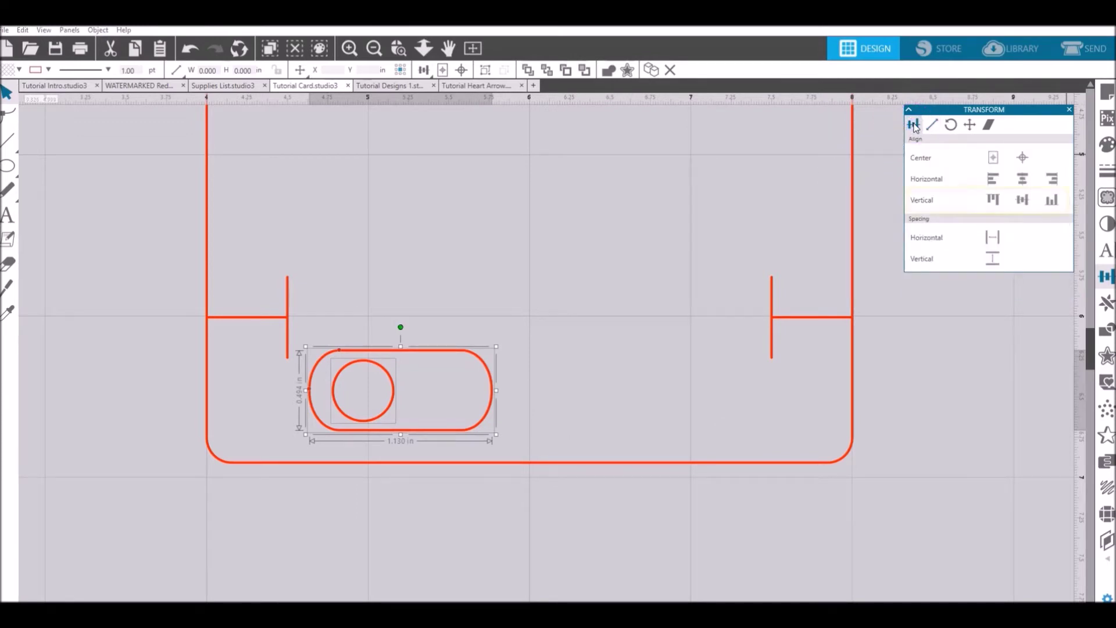
left_click(1026, 201)
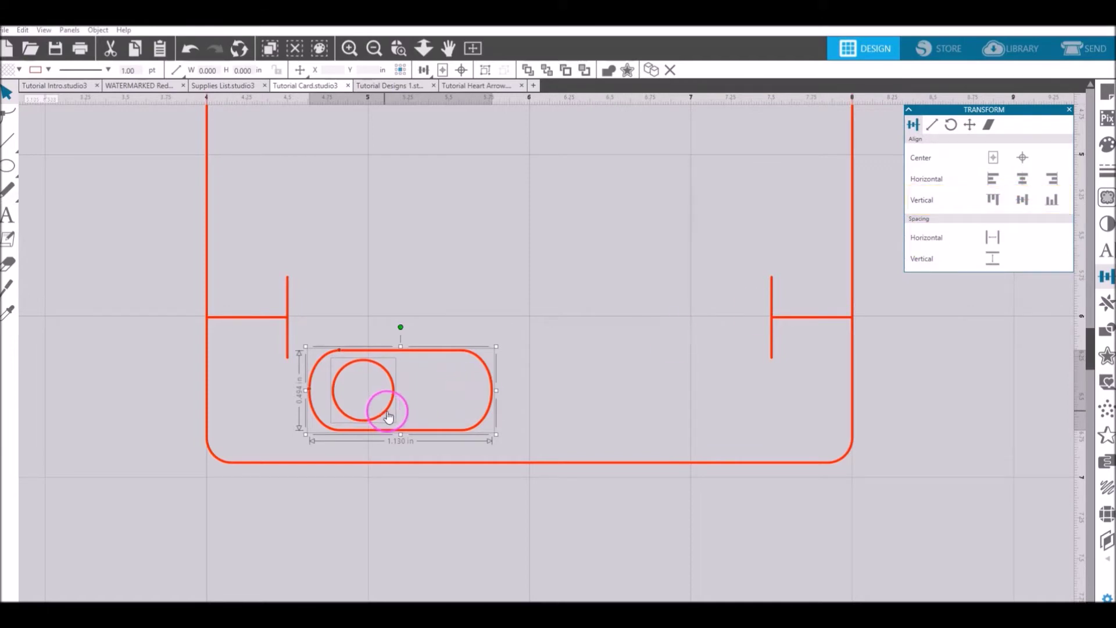
left_click(467, 337)
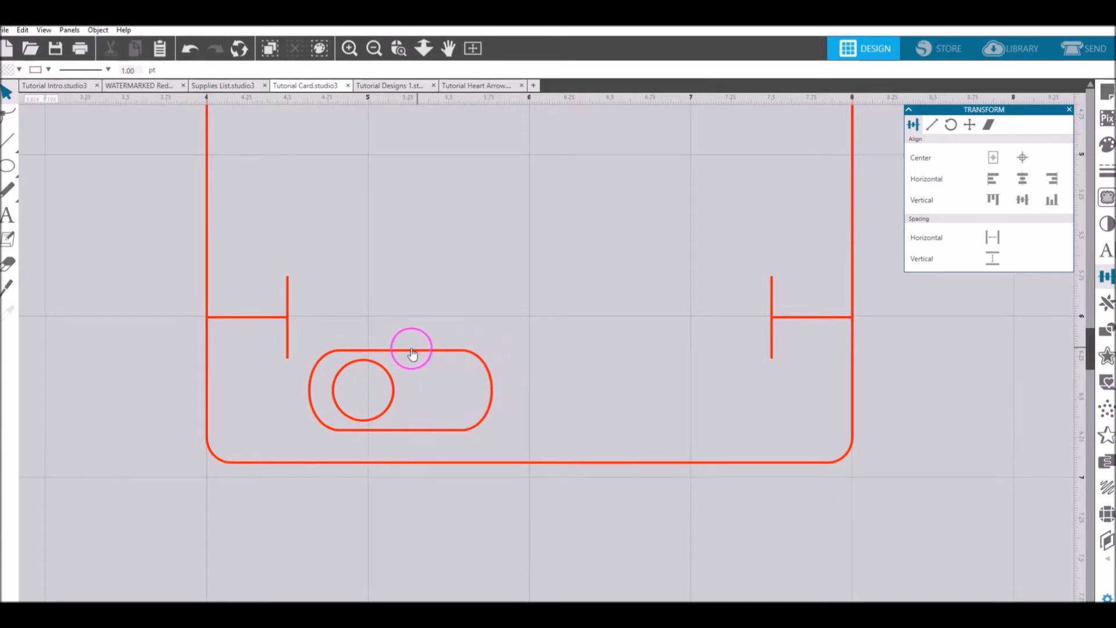
Cut the rounded shape with a straight vertical Knife line about 0.73 in long, just right of the circle
left_click(12, 290)
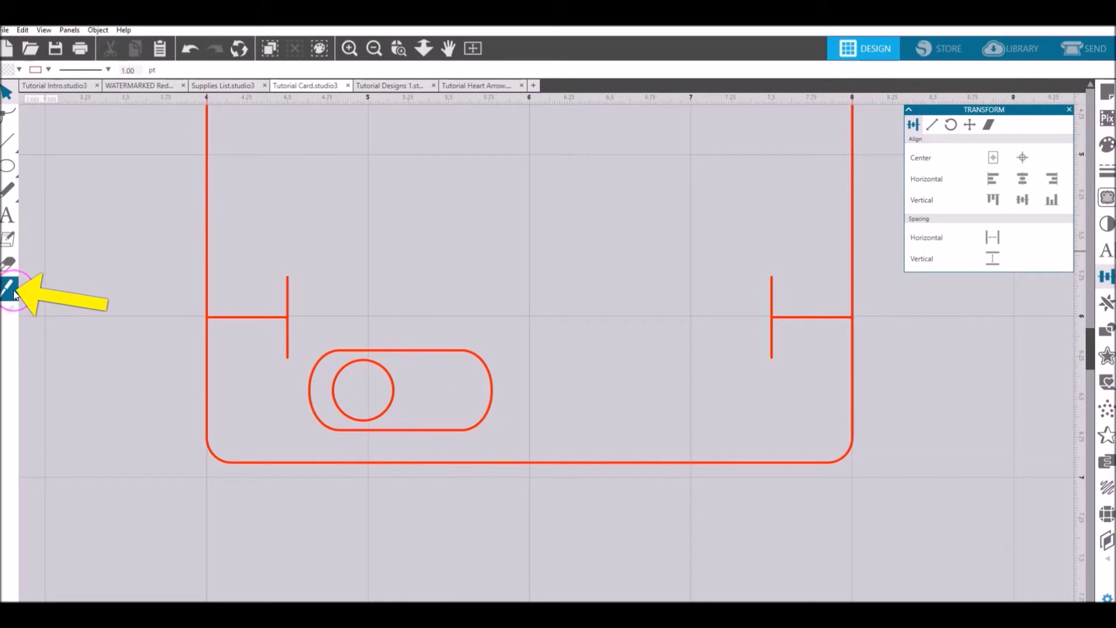
left_click(13, 292)
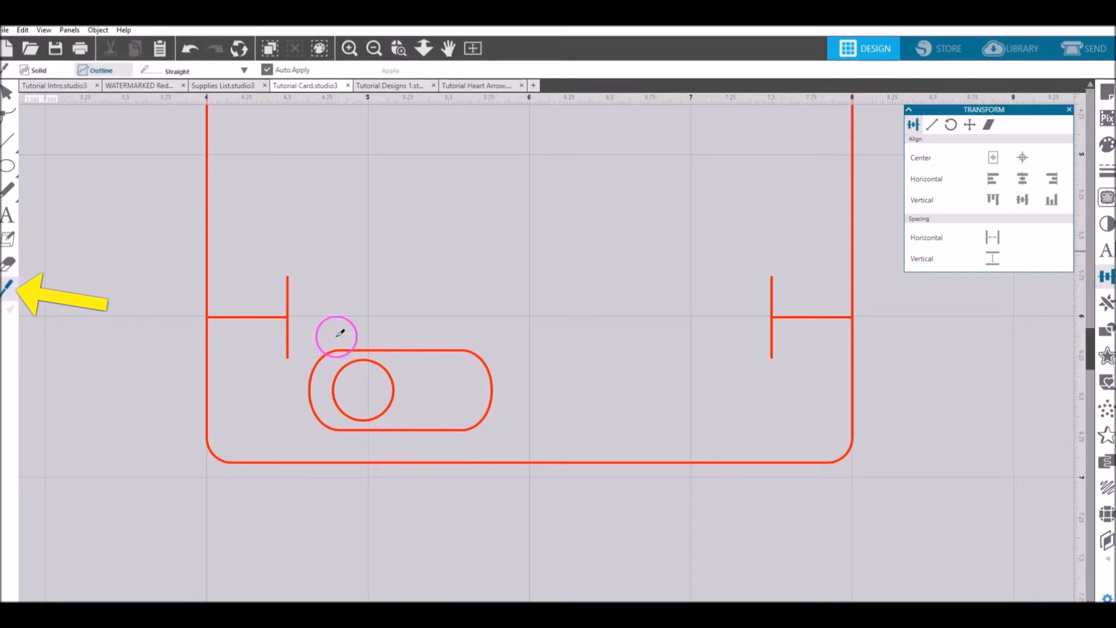
left_click_drag(425, 332, 429, 446)
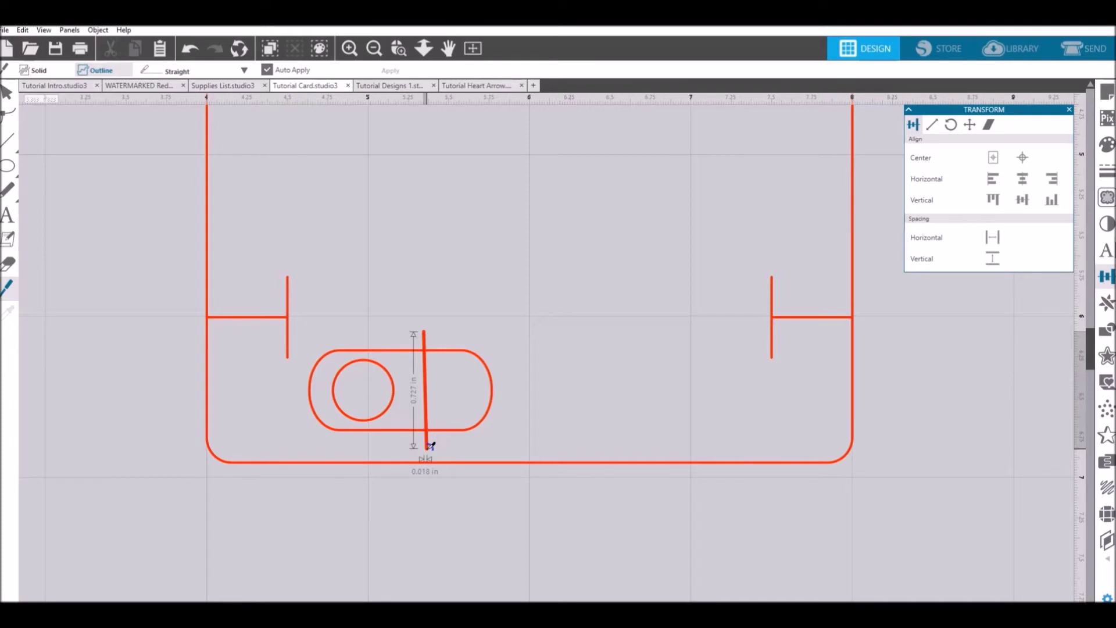
key("shift")
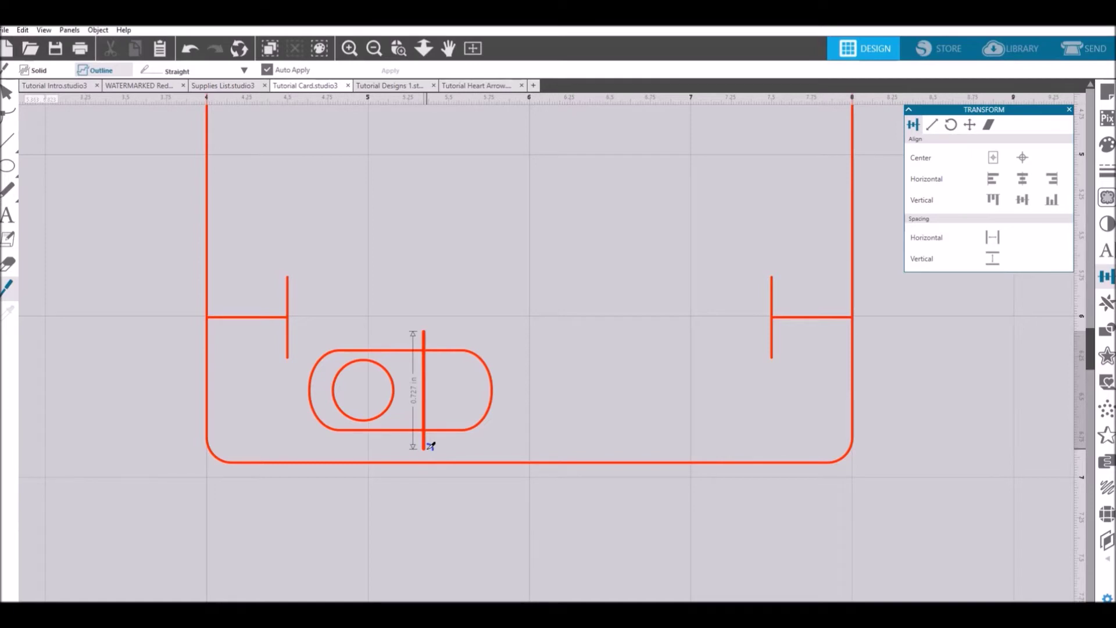
left_click_drag(431, 446, 427, 449)
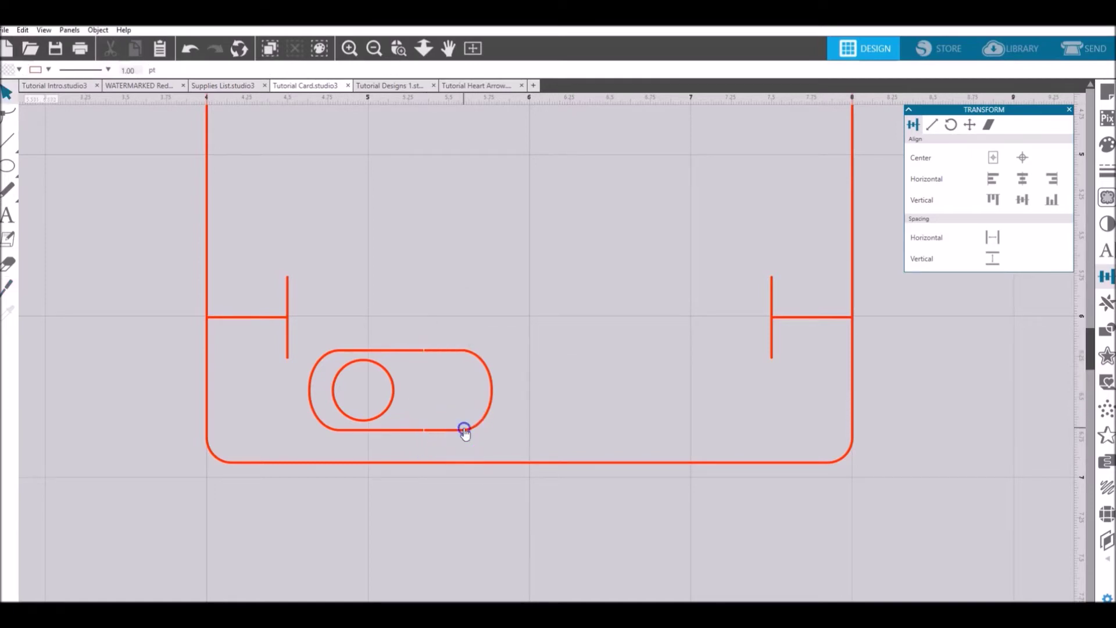
Separate the cut-off right end of the rounded shape and delete it
left_click(485, 429)
left_click_drag(484, 430, 498, 427)
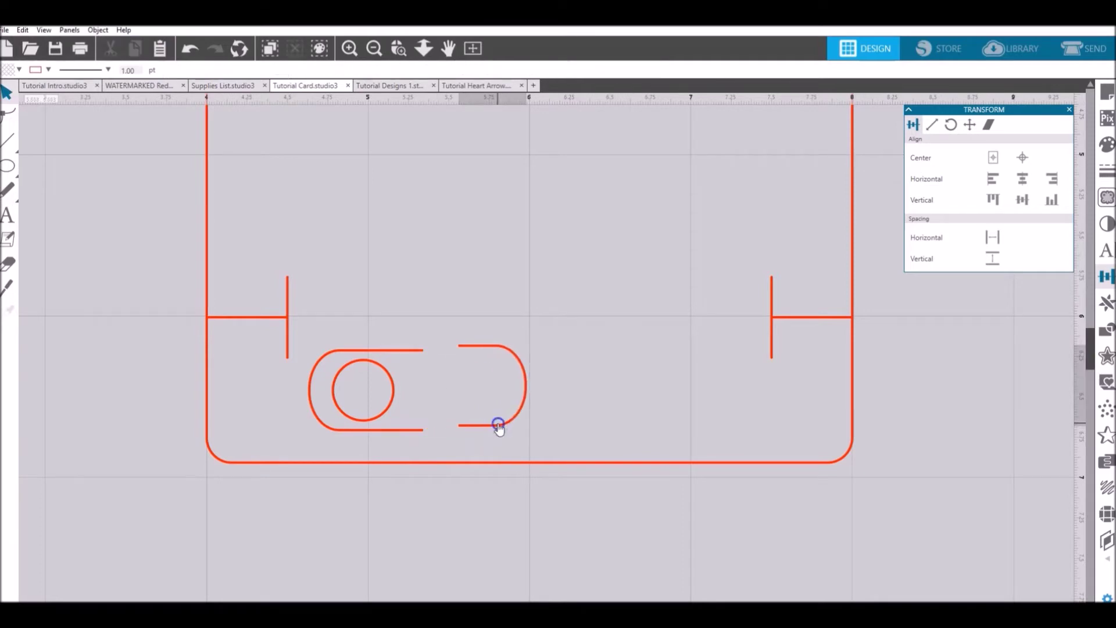
key("Delete")
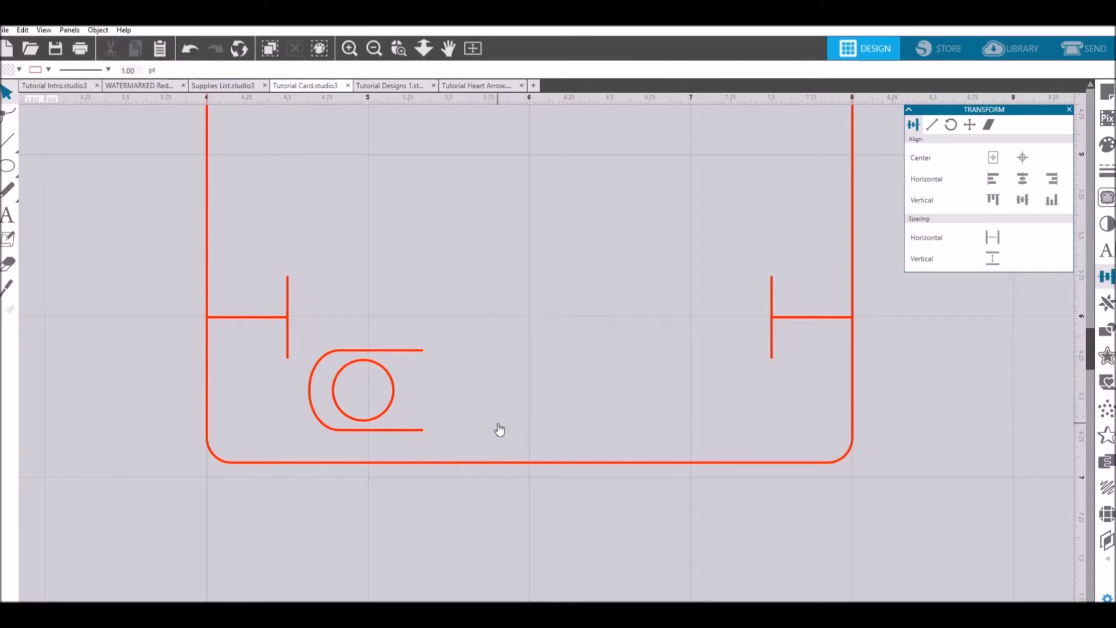
Combine the circle and the open U-shaped outline into a compound path
left_click_drag(474, 340, 320, 448)
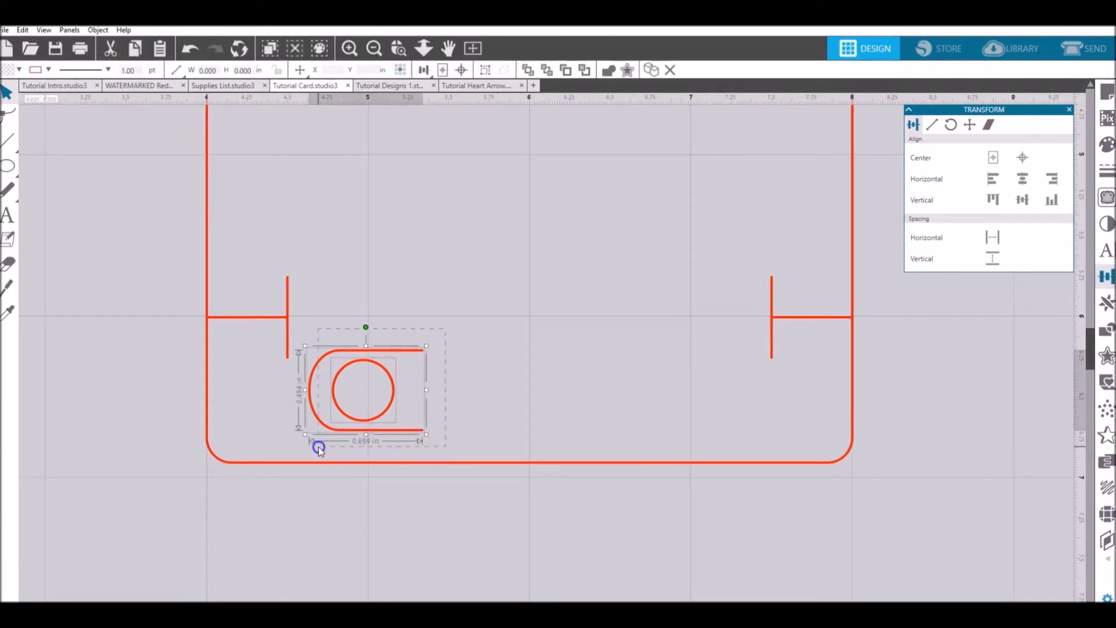
right_click(364, 420)
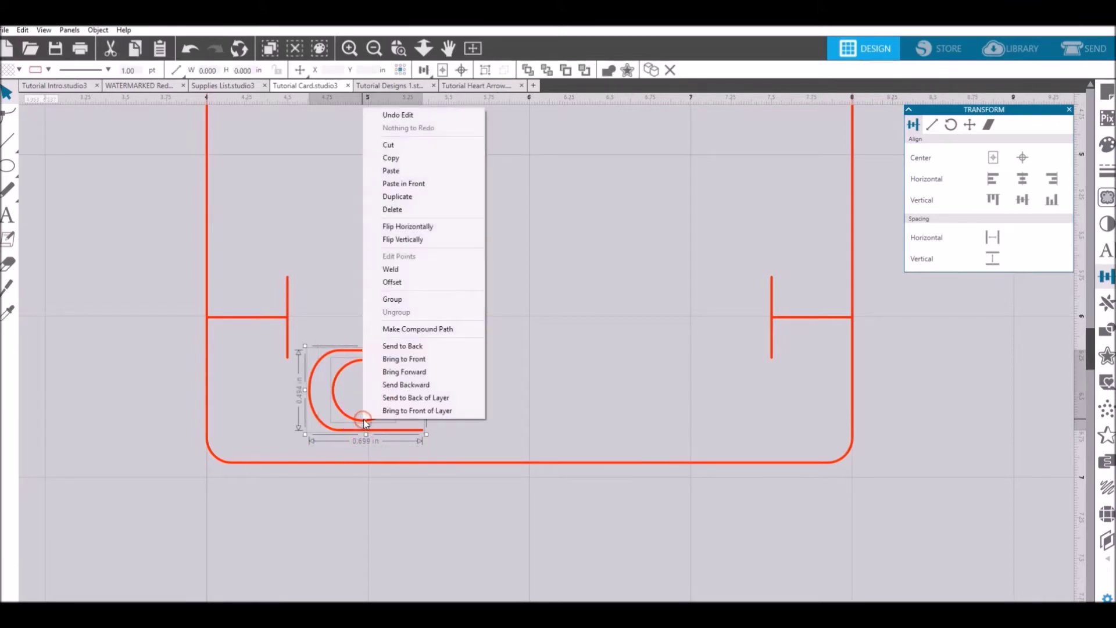
left_click(417, 329)
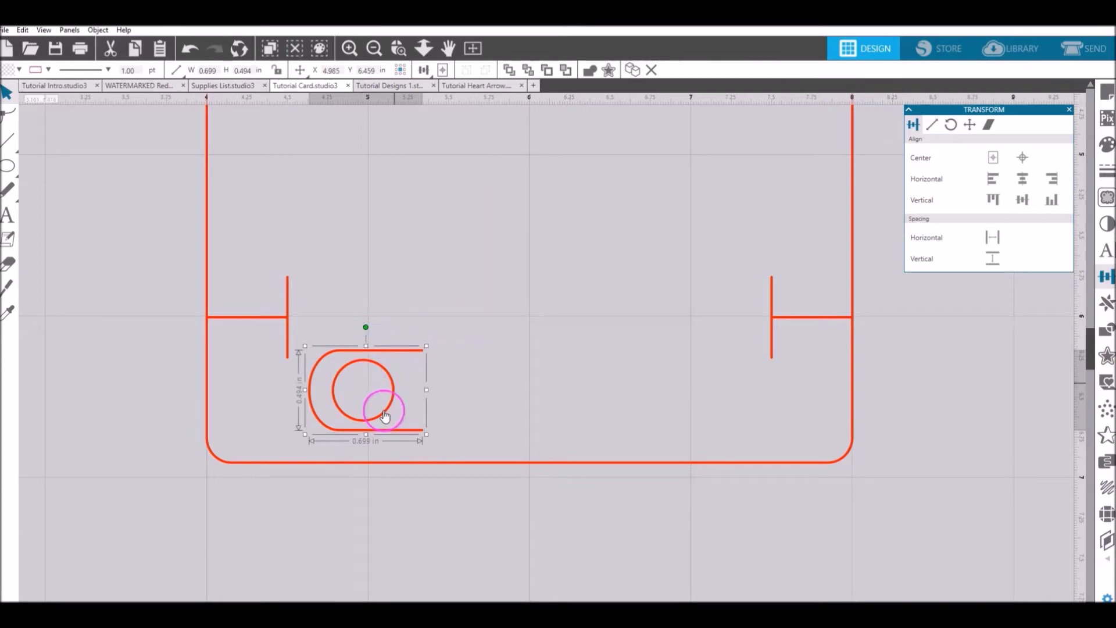
Move the compound shape beside the left T and align it to the left with the T's vertical line
left_click_drag(384, 418, 376, 348)
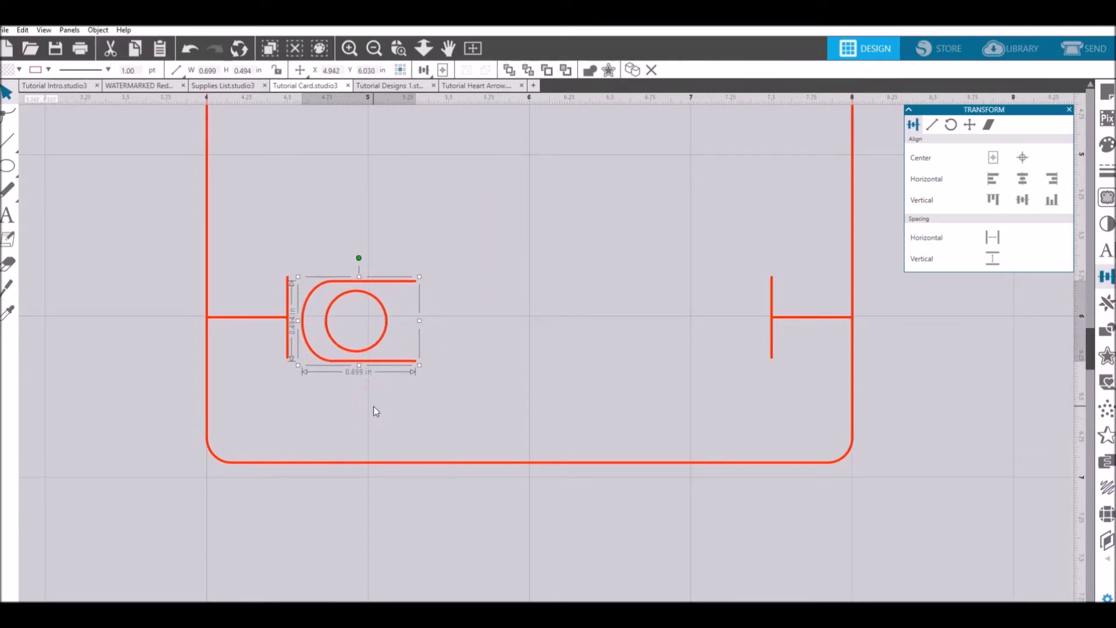
left_click_drag(328, 237, 333, 288)
left_click(287, 278)
left_click(289, 284, "shift")
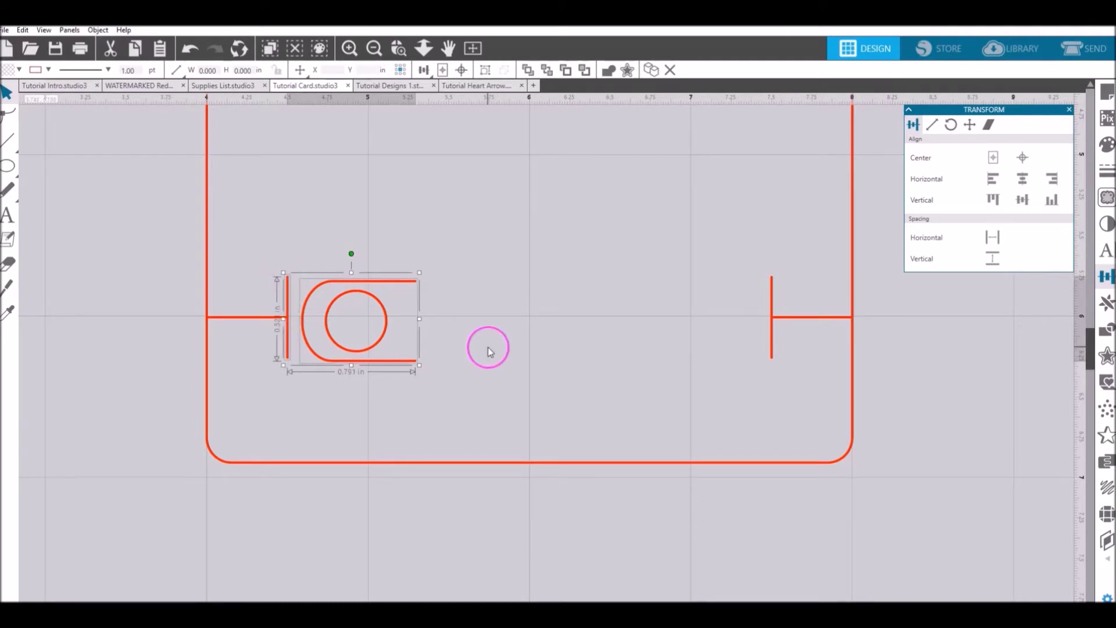
left_click(993, 180)
left_click(593, 321)
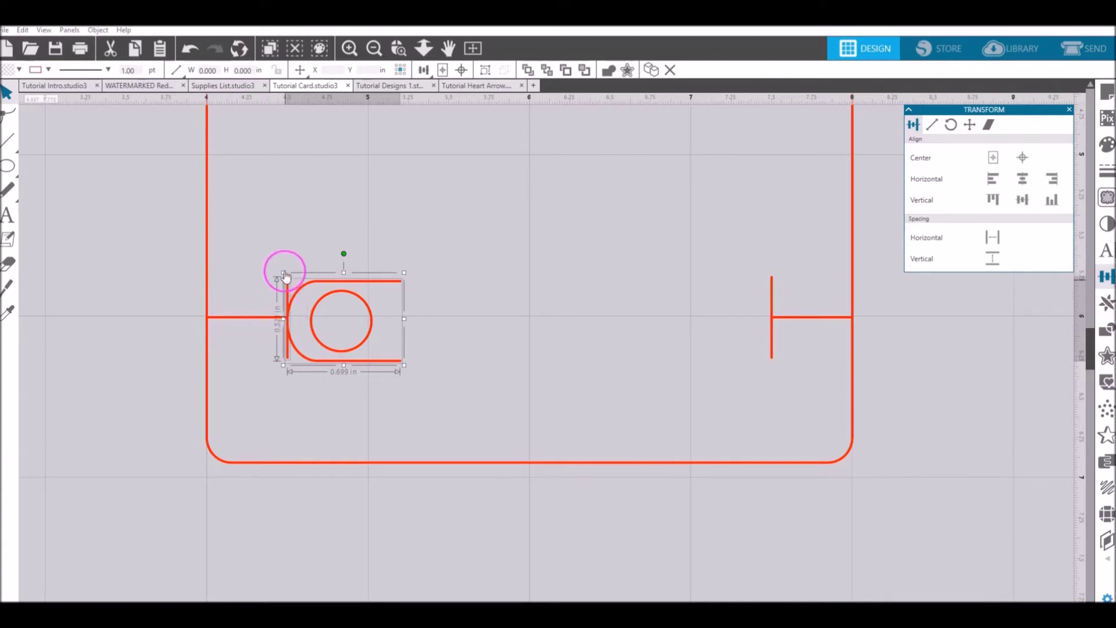
left_click(451, 311)
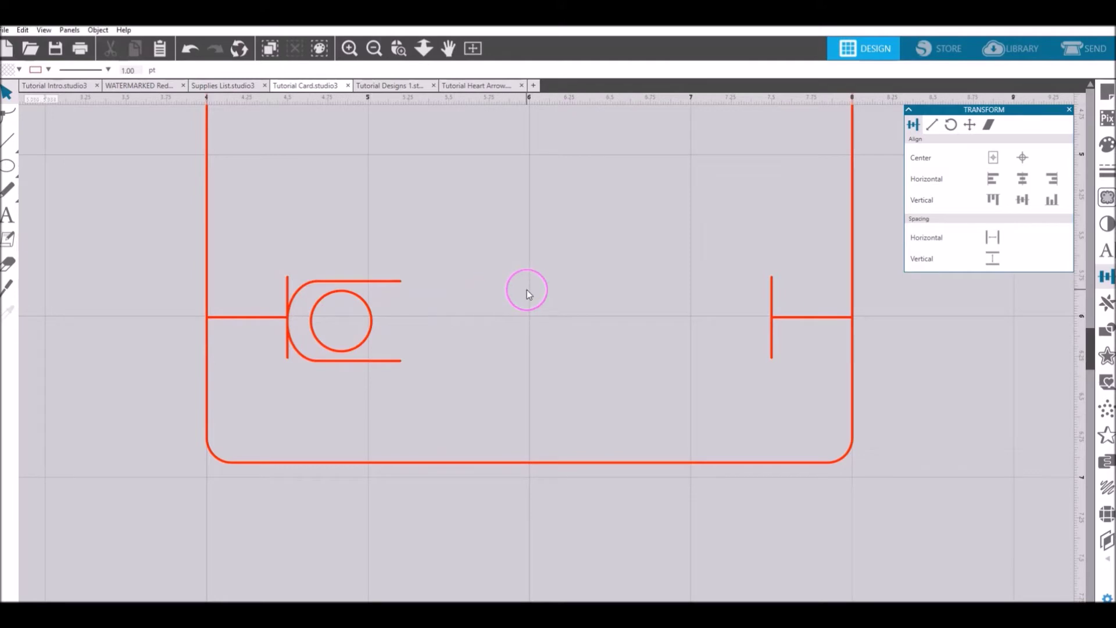
Mirror the left tab shape to the right and move the copy next to the right T
left_click(371, 334)
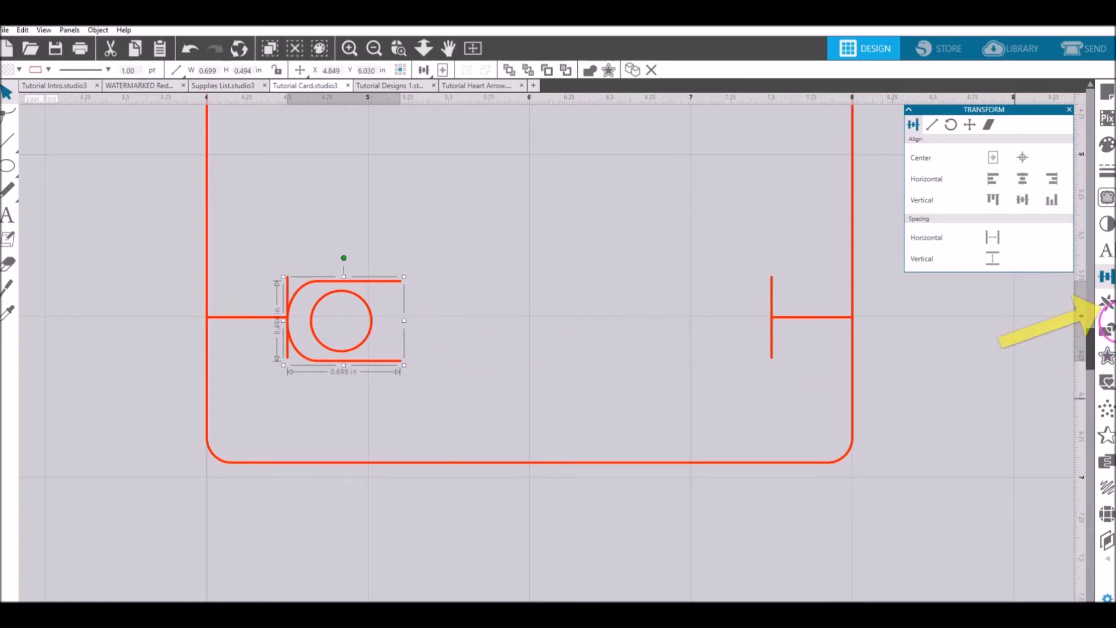
left_click(1107, 302)
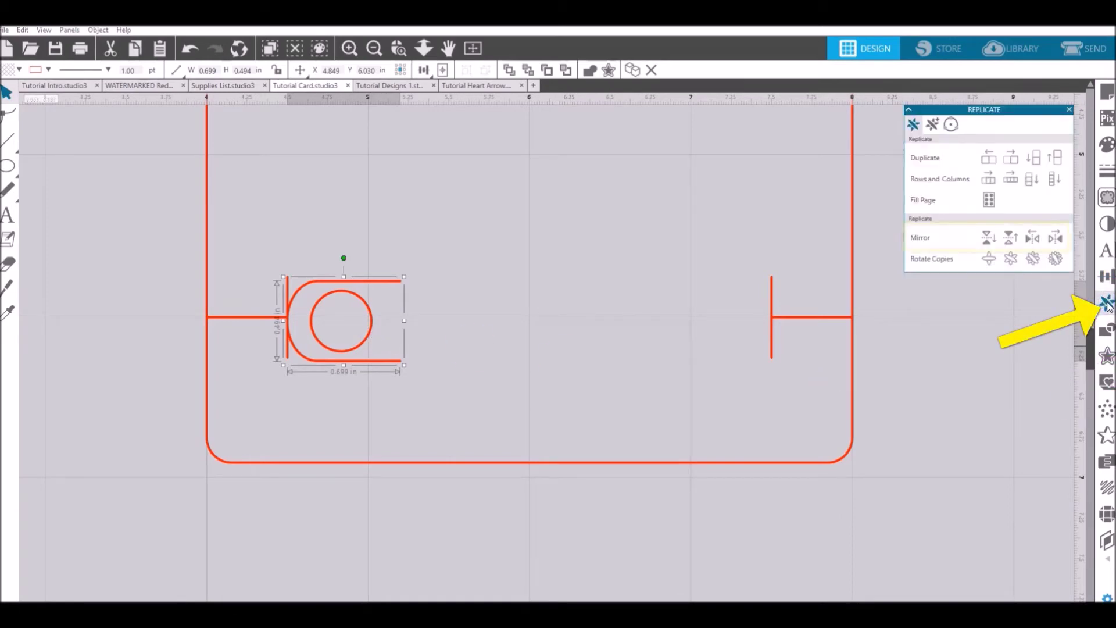
left_click(1064, 242)
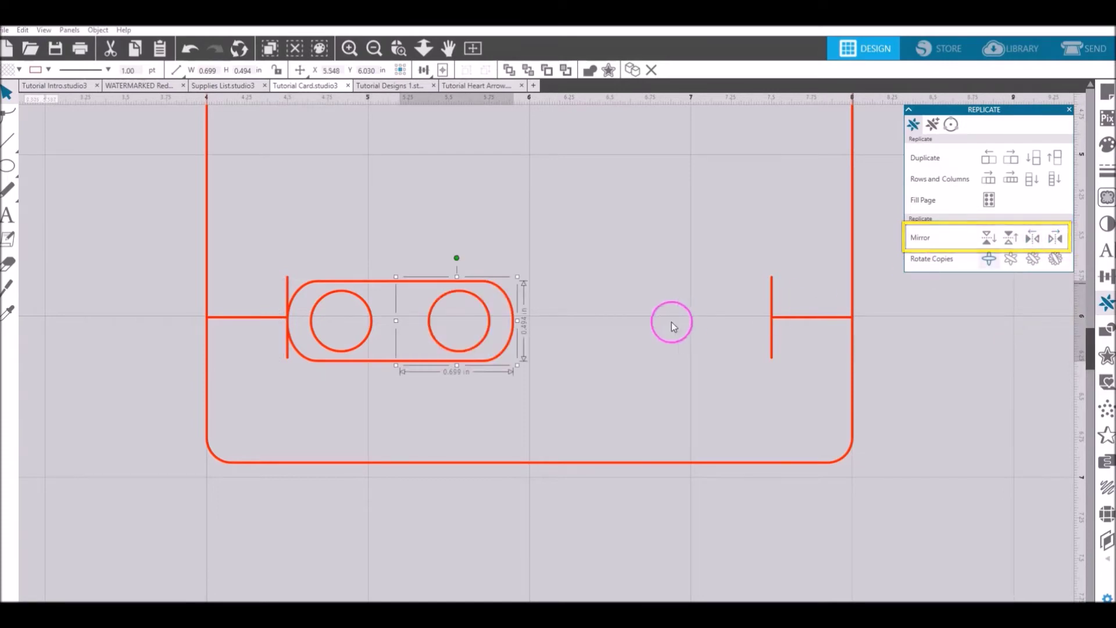
left_click_drag(490, 331, 736, 334)
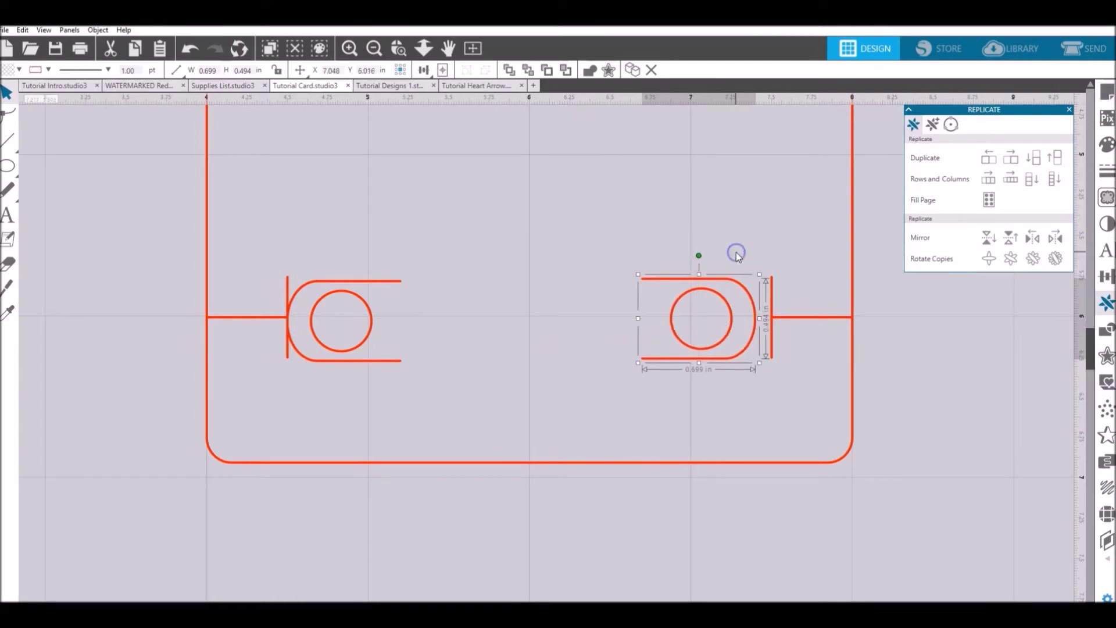
Align the mirrored tab to the right with the right T's vertical line
left_click_drag(736, 252, 777, 307)
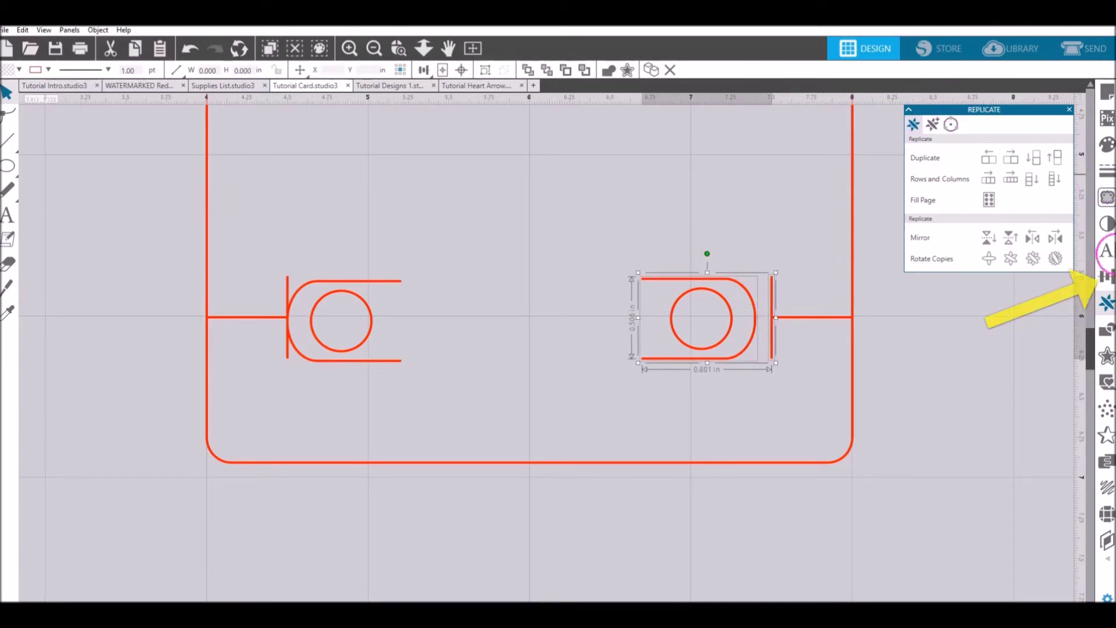
left_click(1108, 276)
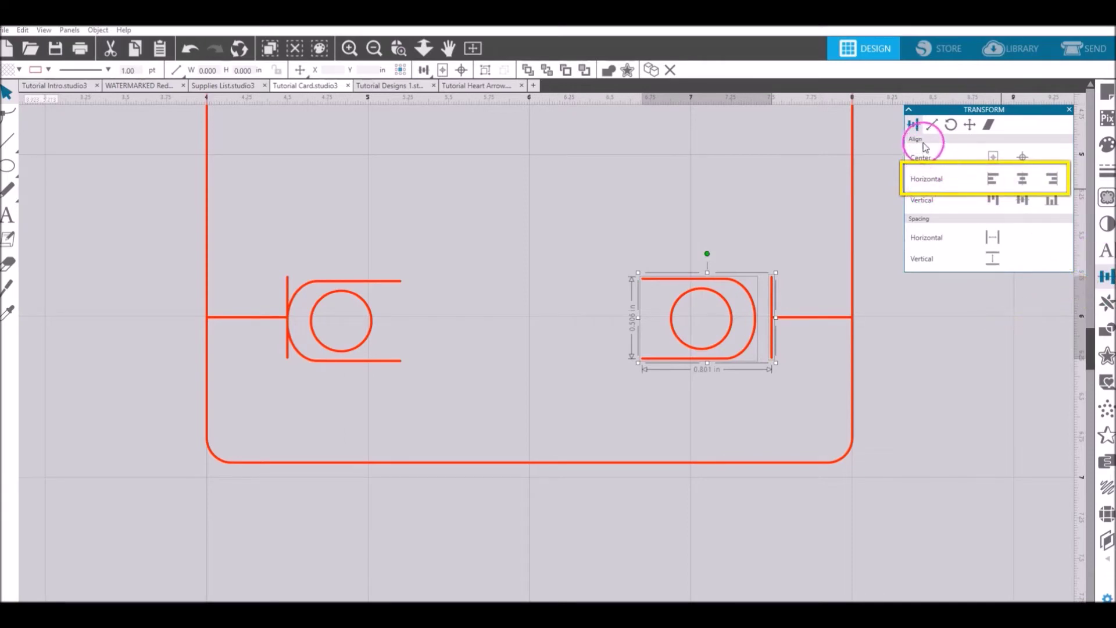
left_click(1054, 180)
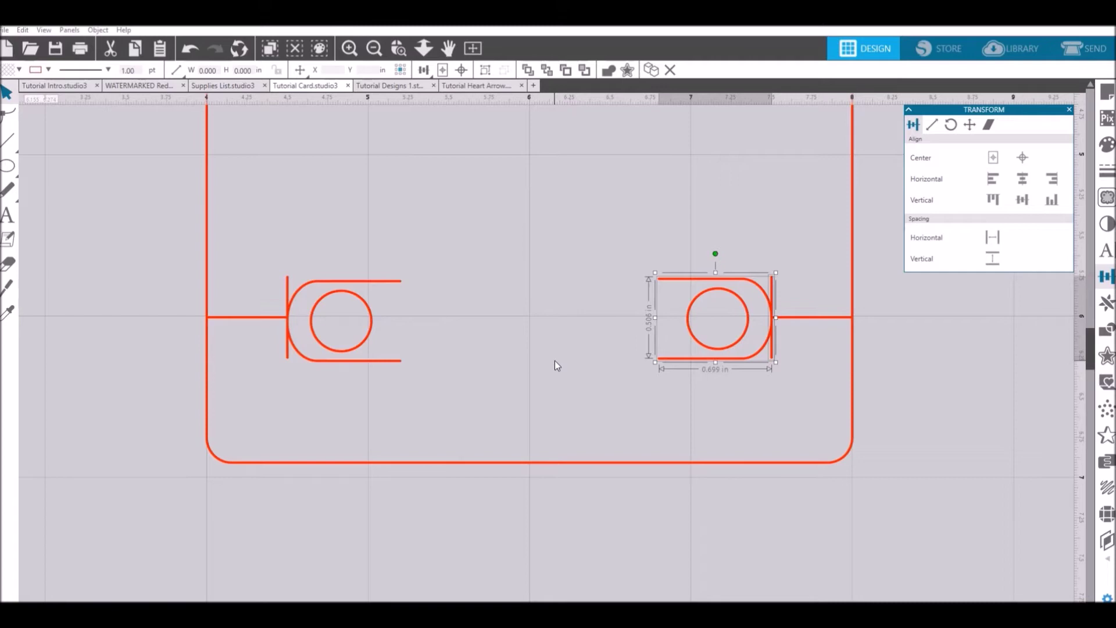
left_click(670, 324)
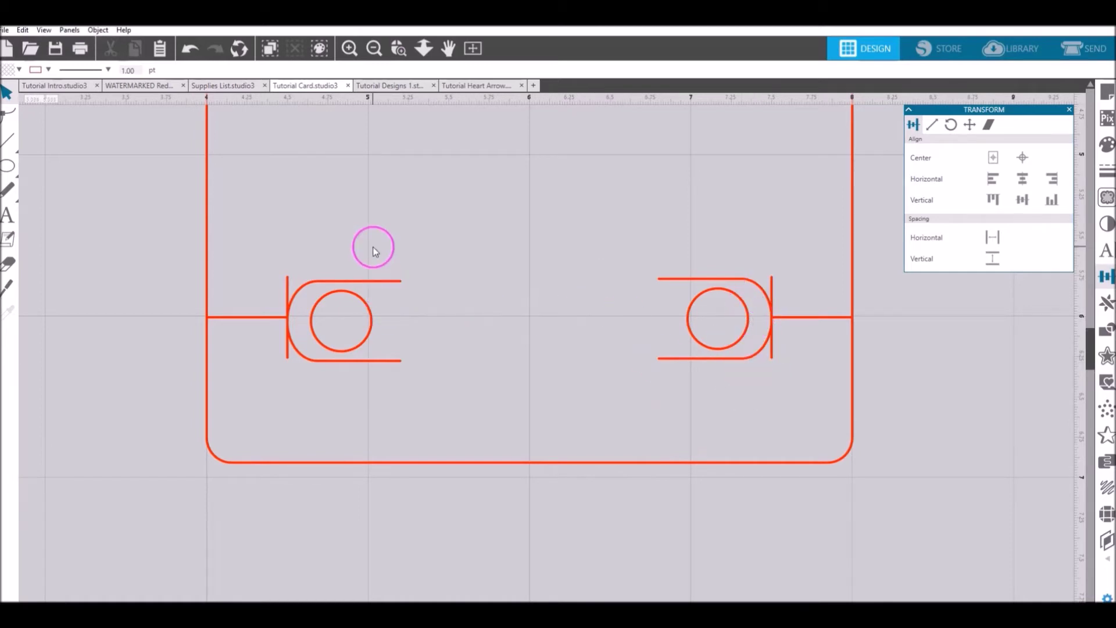
Align the left and right tab shapes to each other at their vertical middles
left_click(382, 361)
left_click(695, 368, "shift")
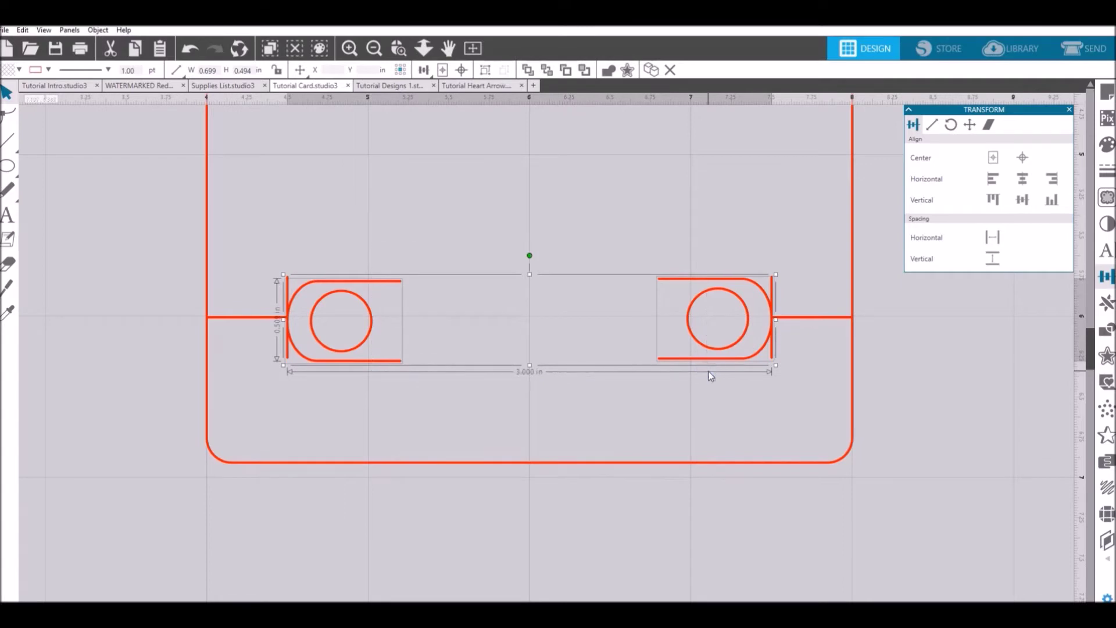
left_click(717, 376)
left_click(1022, 201)
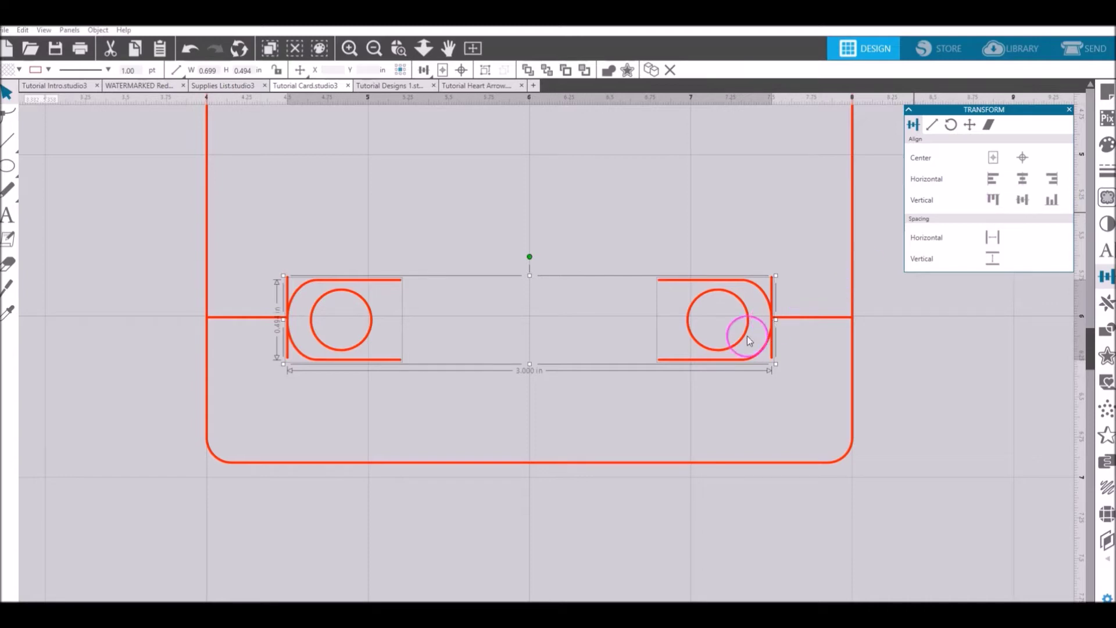
Combine the left and right tab shapes into one compound path
right_click(729, 348)
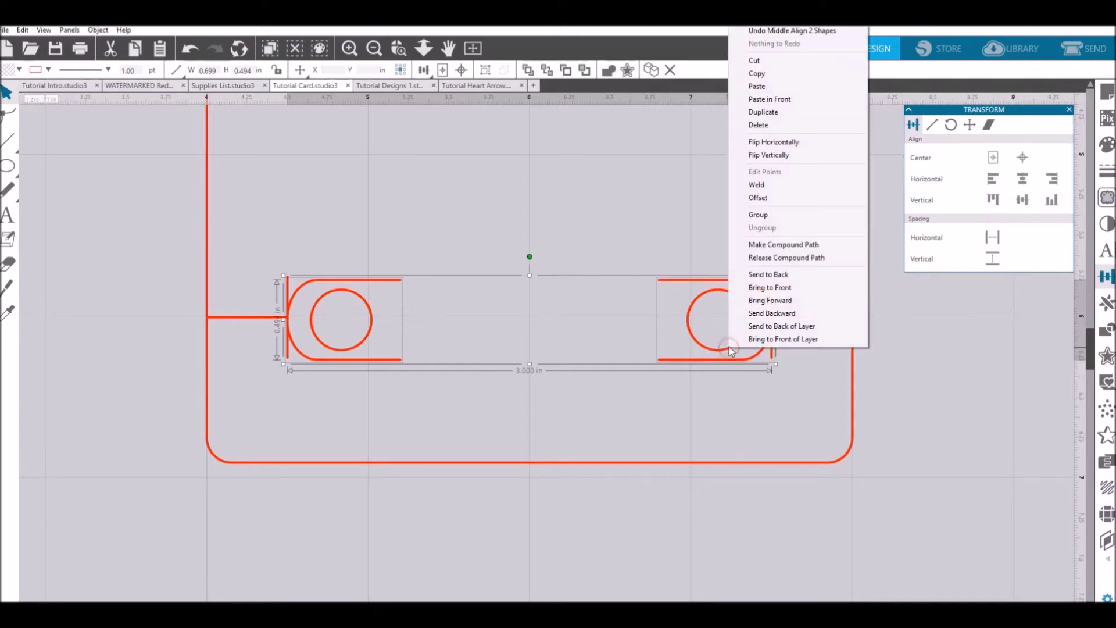
left_click(783, 243)
left_click(623, 228)
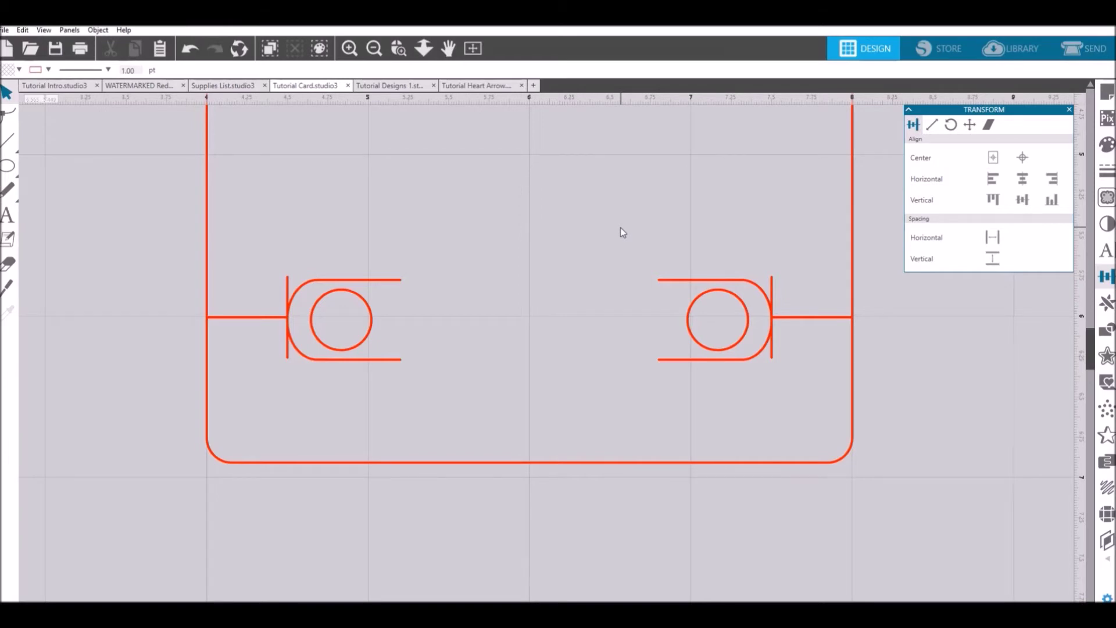
left_click(598, 225)
left_click(459, 266)
left_click(513, 266)
left_click(291, 200)
Delete the horizontal and vertical lines of both Ts, keeping only the tabs and the card outline
left_click(252, 319)
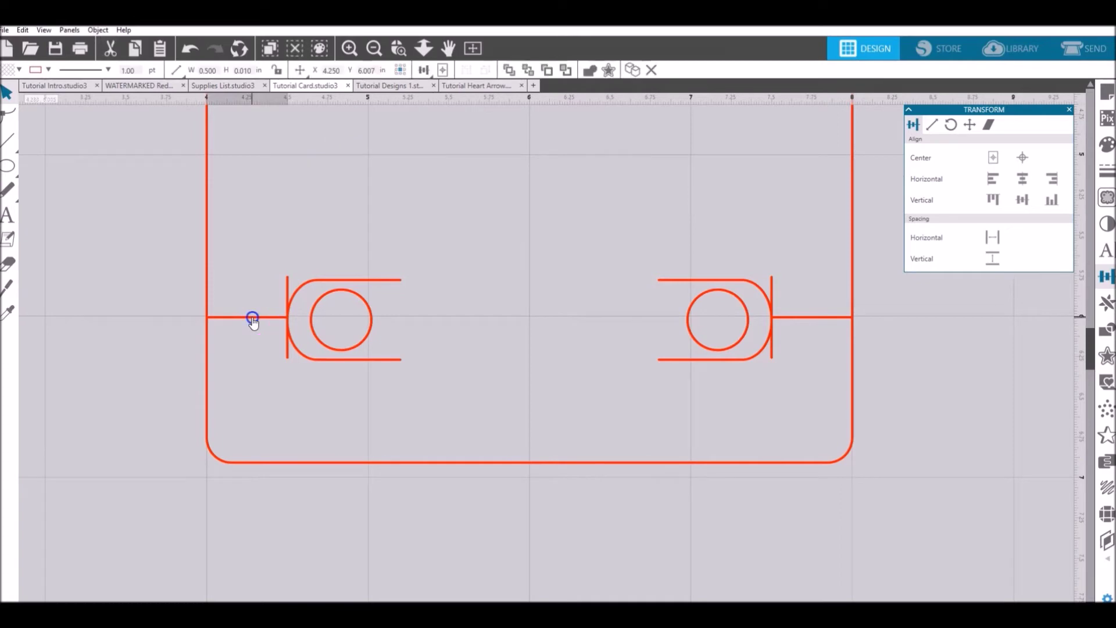
left_click_drag(262, 300, 287, 283)
left_click(772, 289)
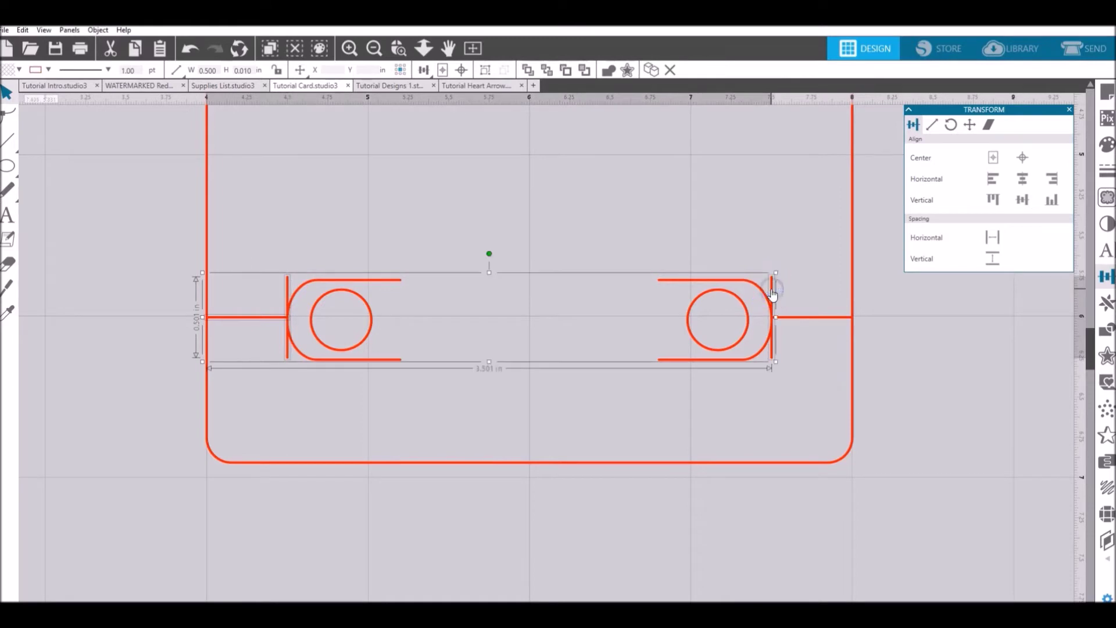
left_click_drag(294, 365, 294, 368)
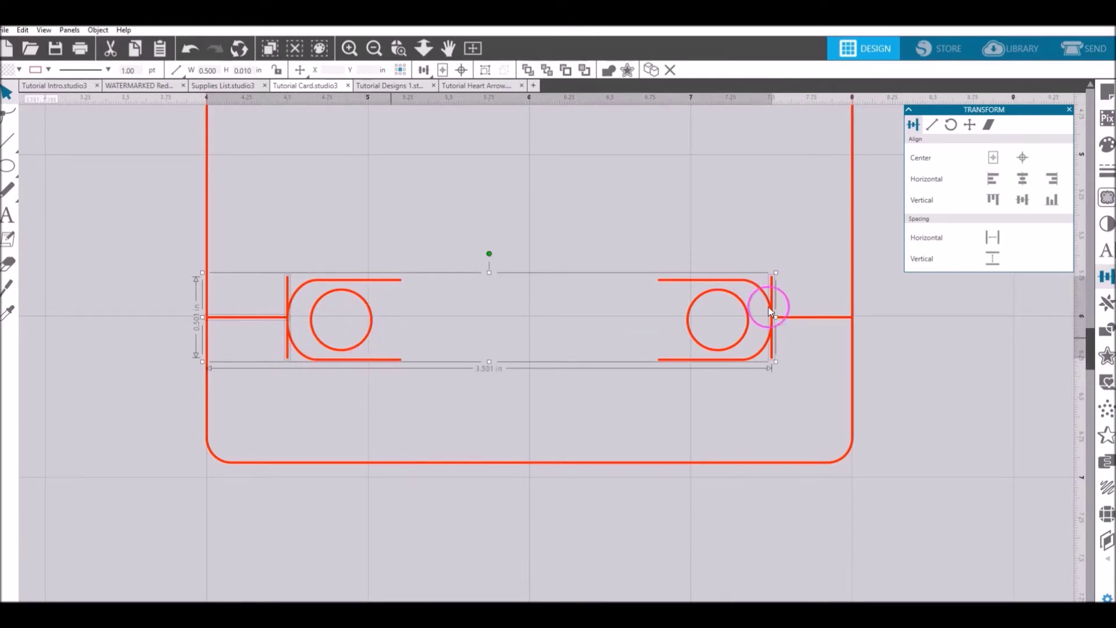
left_click(797, 317, "shift")
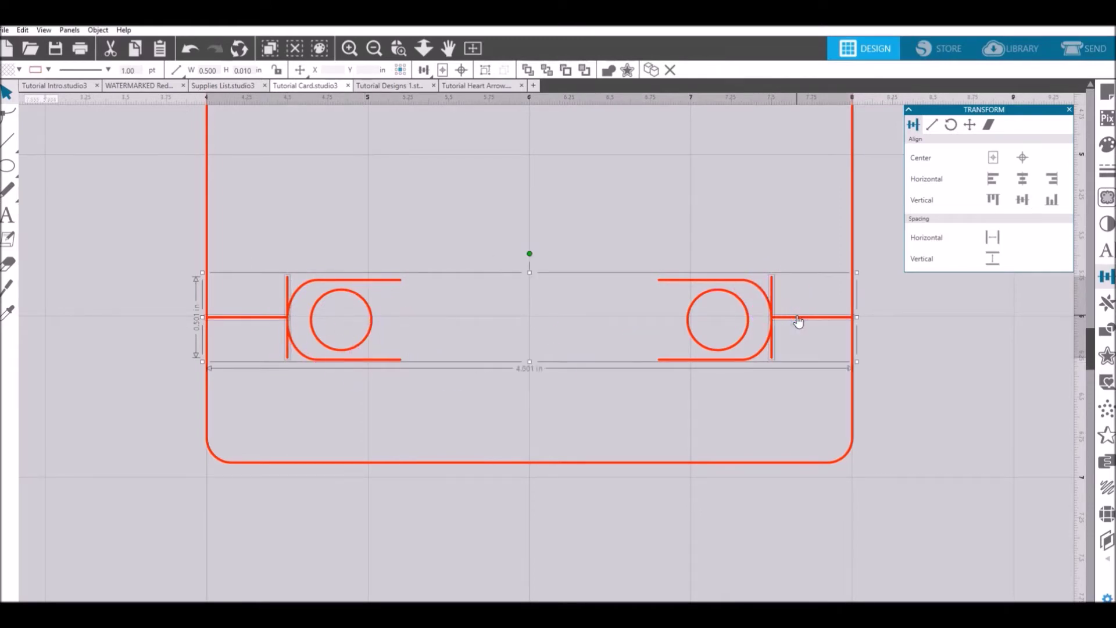
key("Delete")
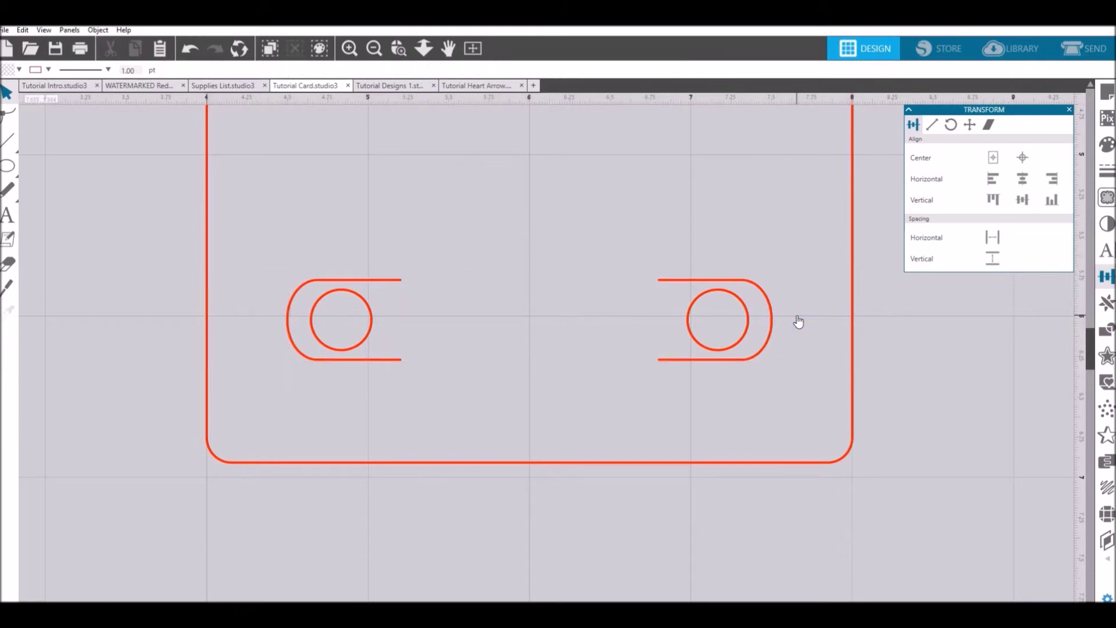
Mirror the pair of tabs upward to create a second pair directly above it
left_click(733, 346)
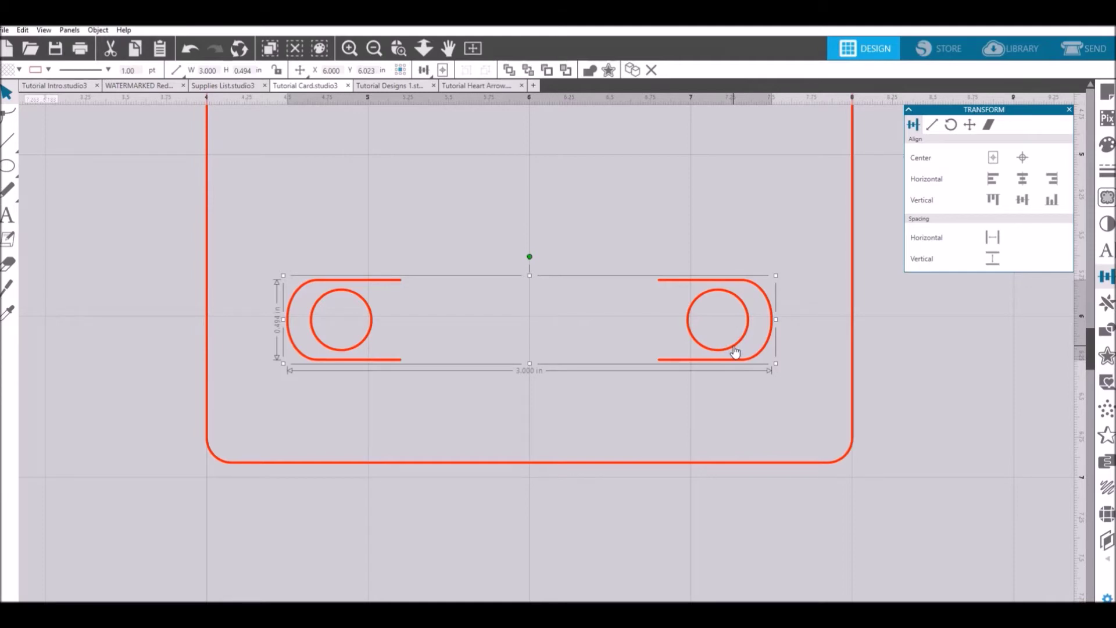
left_click(1107, 303)
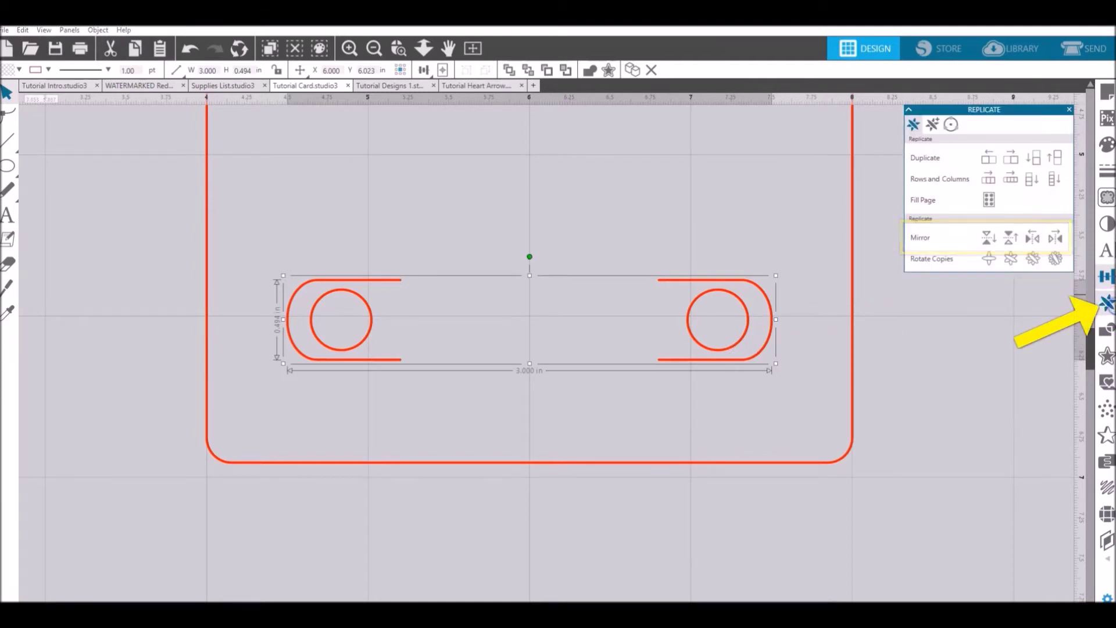
left_click(988, 239)
left_click(1010, 240)
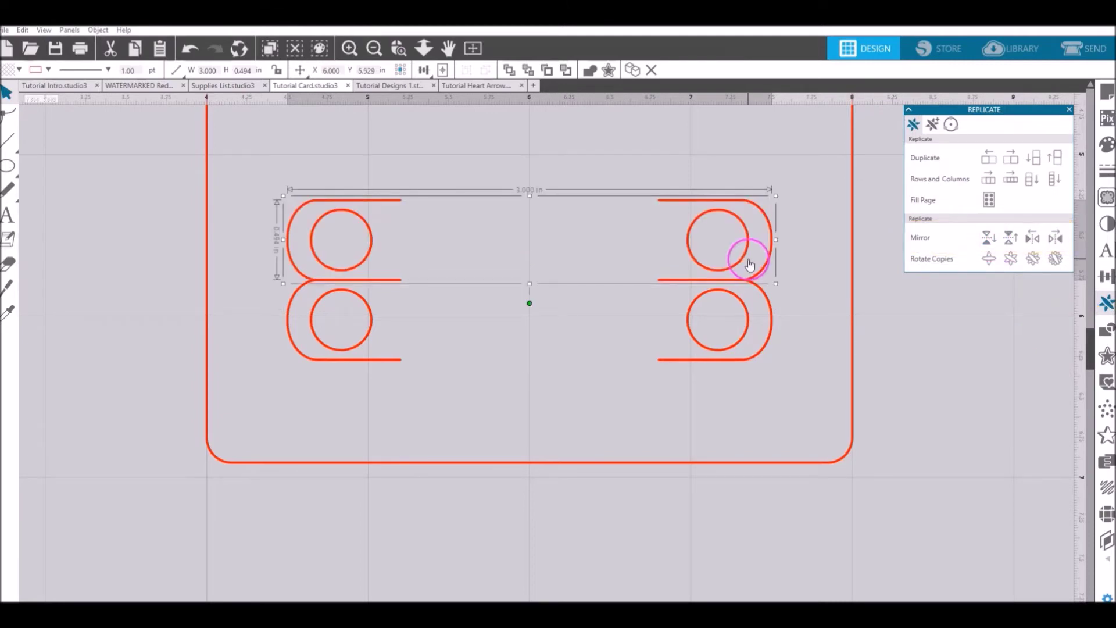
Nudge the upper tab pair straight up about 0.24 in to leave a gap above the lower pair
key("Up")
key("Up")
key("Up")
key("Up")
key("Up")
key("Up")
key("Up")
key("Up")
key("Up")
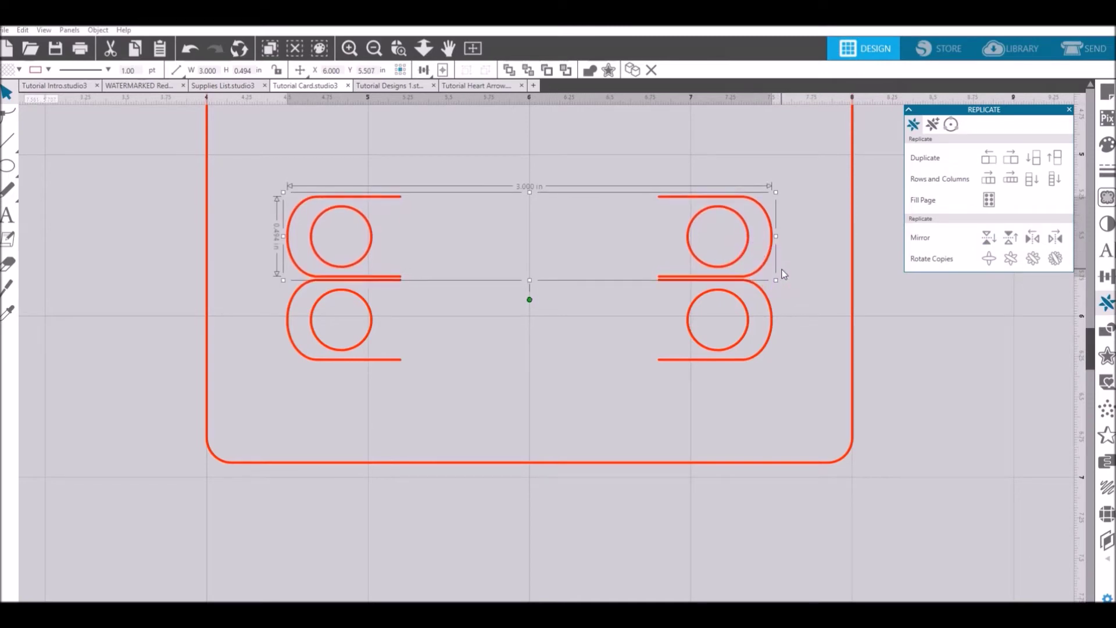
key("Up")
key("Up")
key("Up")
key("Up")
key("Up")
key("Up")
key("Up")
key("Up")
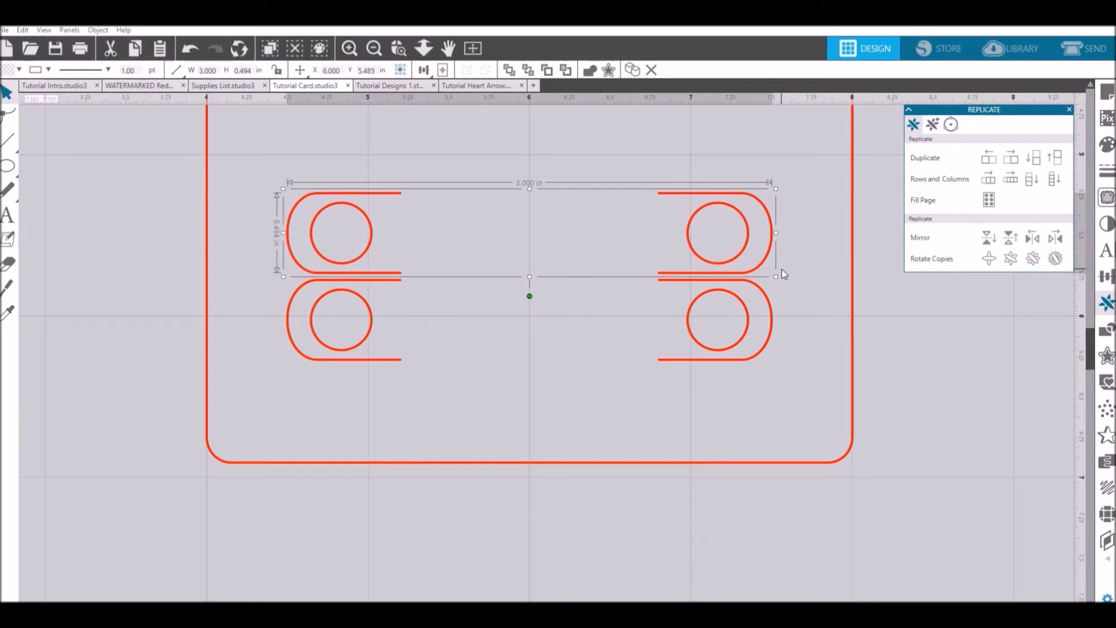
key("Up")
key("Up")
key("Up")
key("Up")
key("Up")
key("Up")
key("Up")
key("Up")
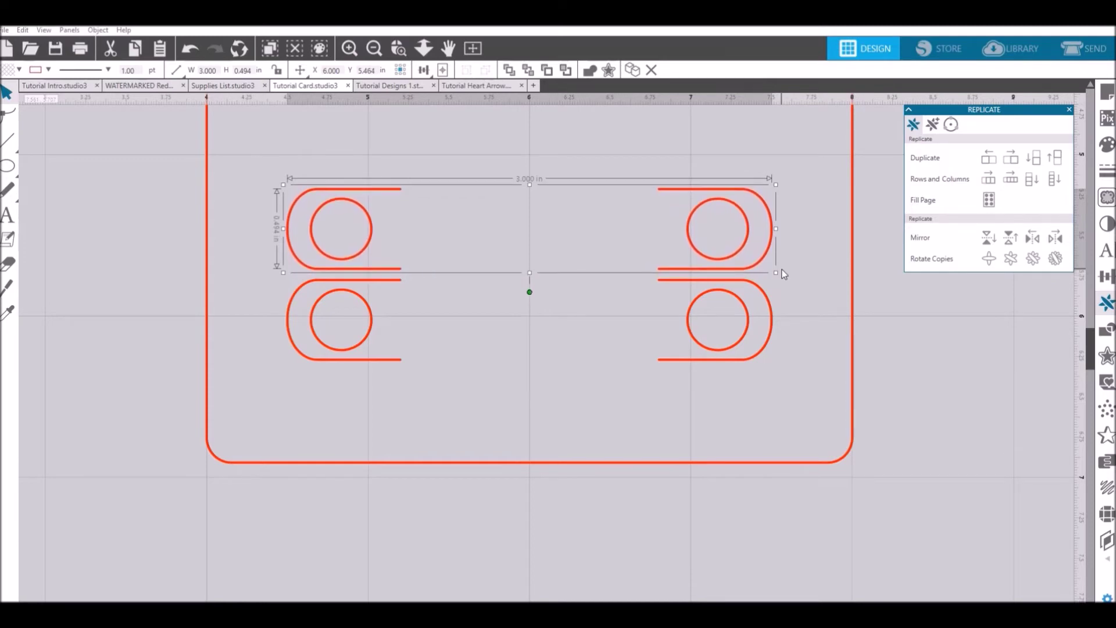
key("Up")
key("Up")
key("Up")
key("Up")
key("Up")
key("Up")
key("Up")
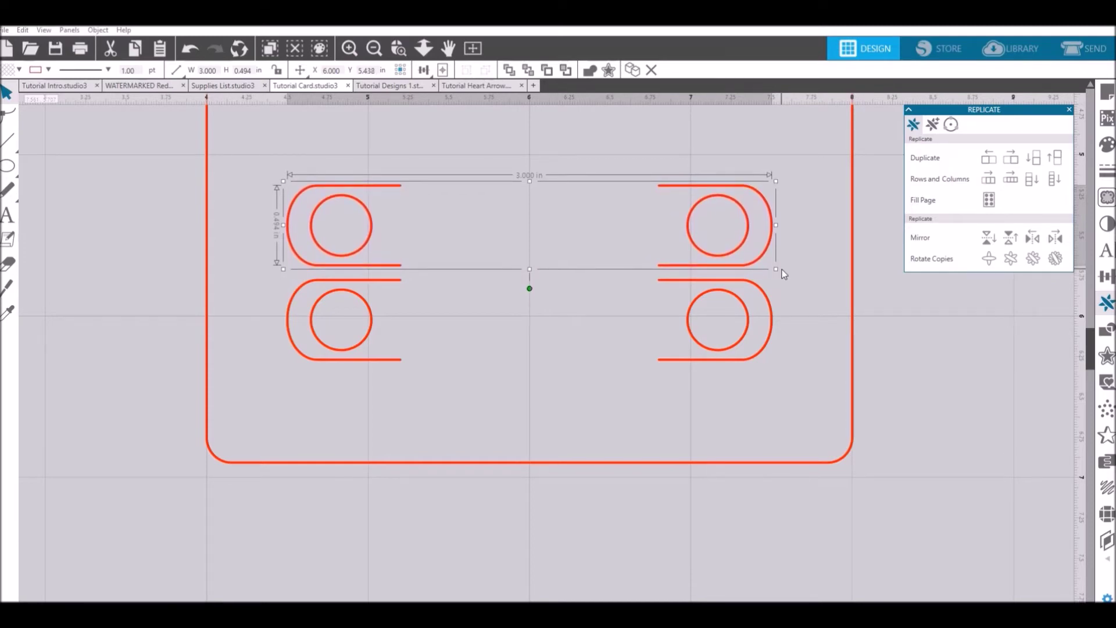
key("Up")
key("Up")
key("Up")
key("Up")
key("Up")
key("Up")
key("Up")
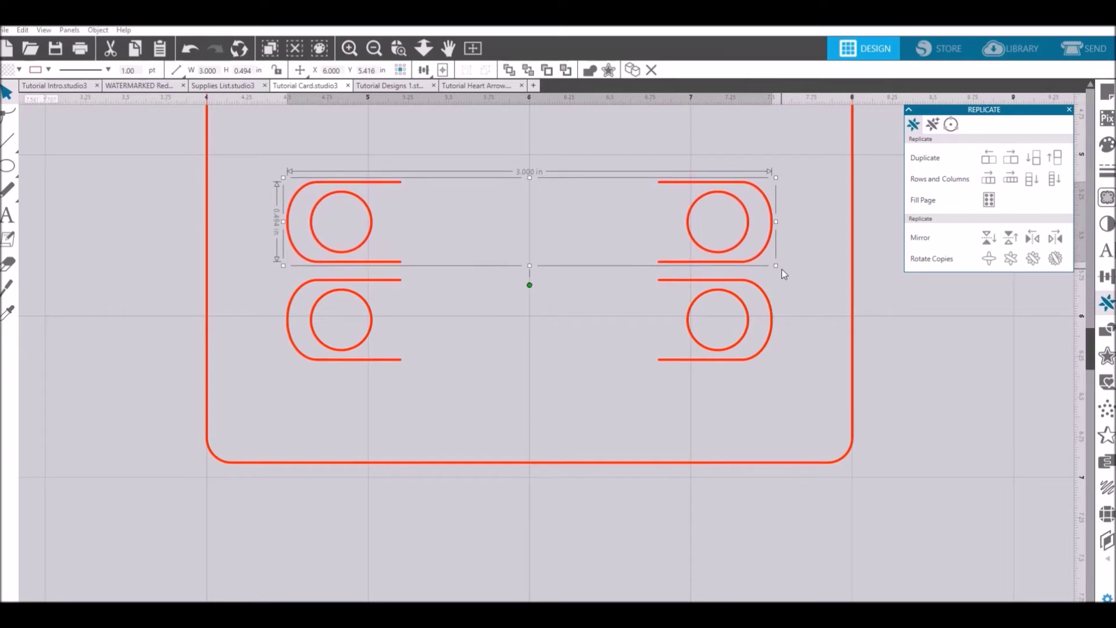
key("Up")
key("Up")
key("Up")
key("Up")
key("Up")
key("Up")
key("Up")
key("Up")
key("Up")
key("Up")
key("Up")
key("Up")
key("Up")
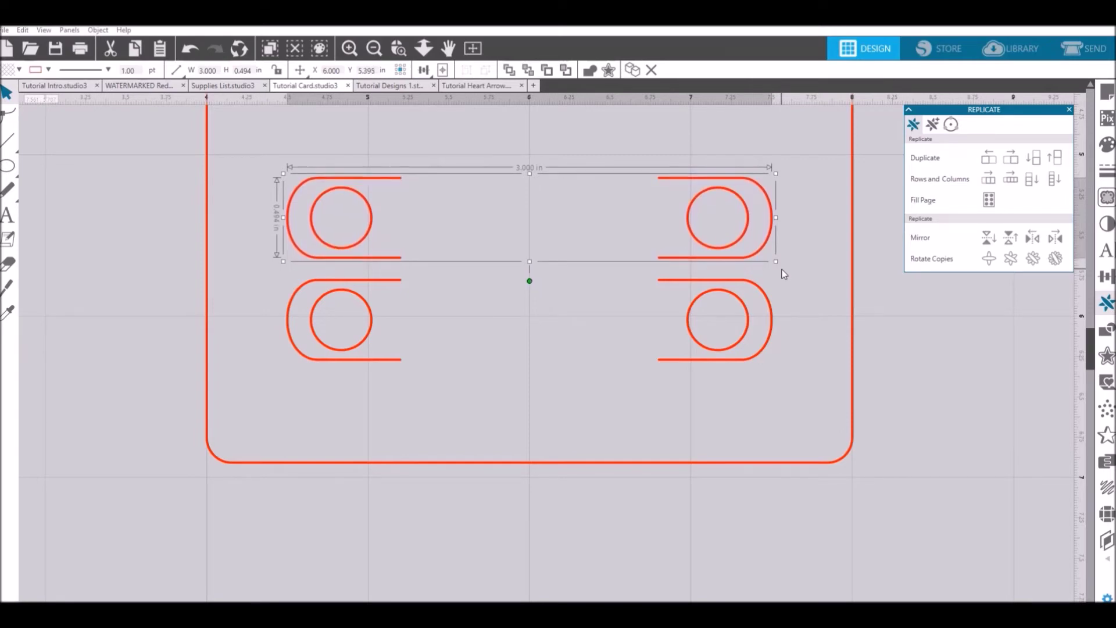
key("Up")
key("Up")
key("Up")
key("Up")
key("Up")
key("Up")
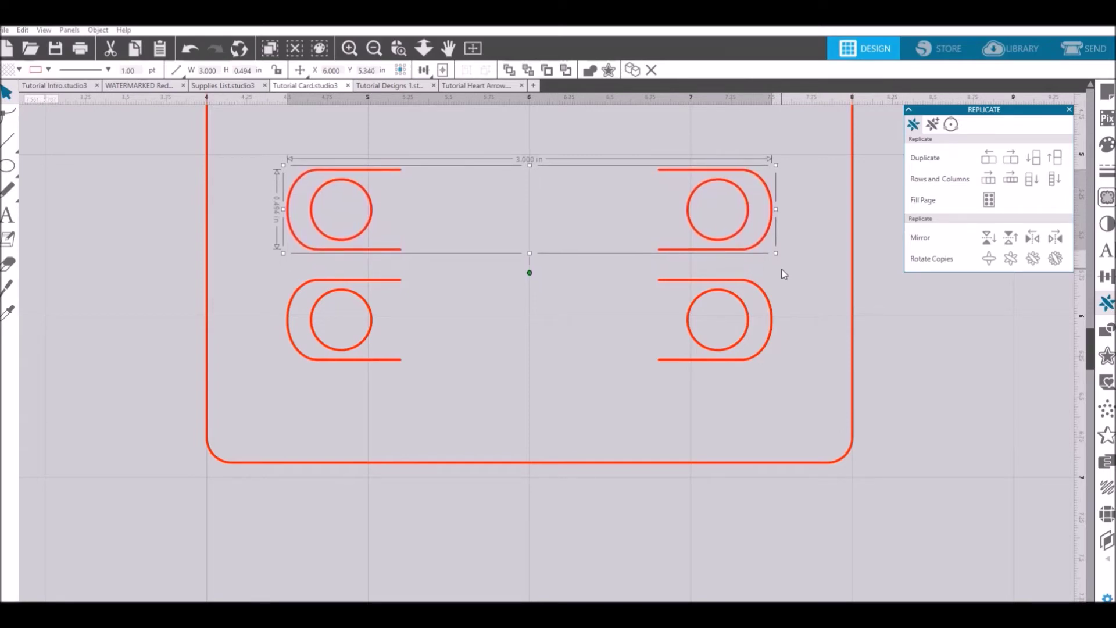
key("Up")
key("Up")
key("Up")
key("Up")
key("Up")
key("Up")
key("Up")
key("Up")
key("Up")
key("Up")
key("Up")
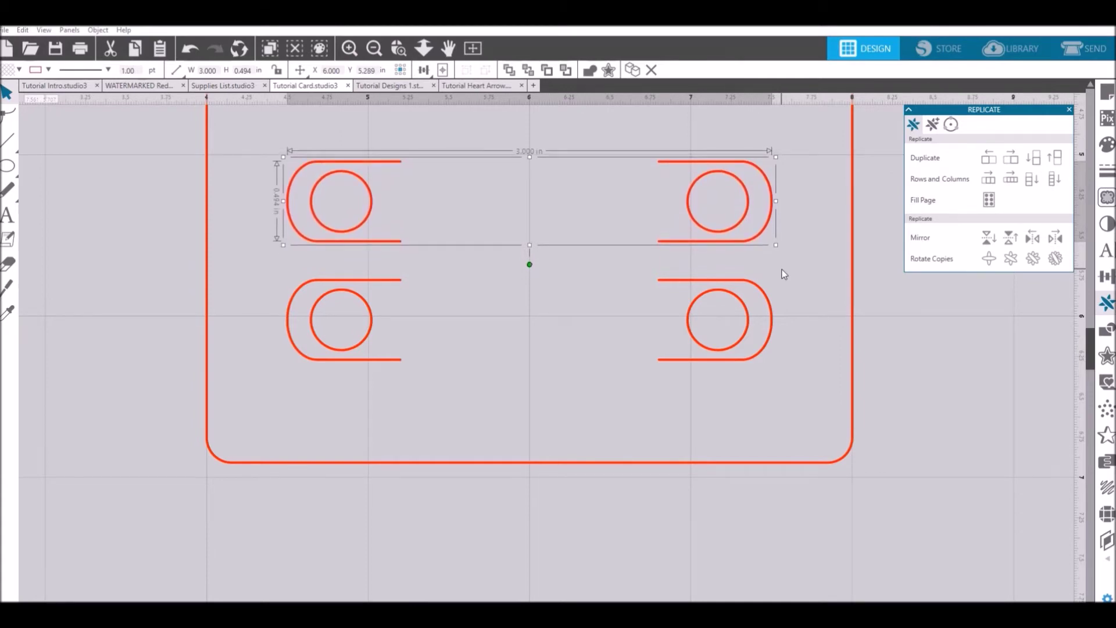
left_click(351, 445)
Fit the whole mat in view and check the Save As choices for the hard drive and the library
left_click(473, 47)
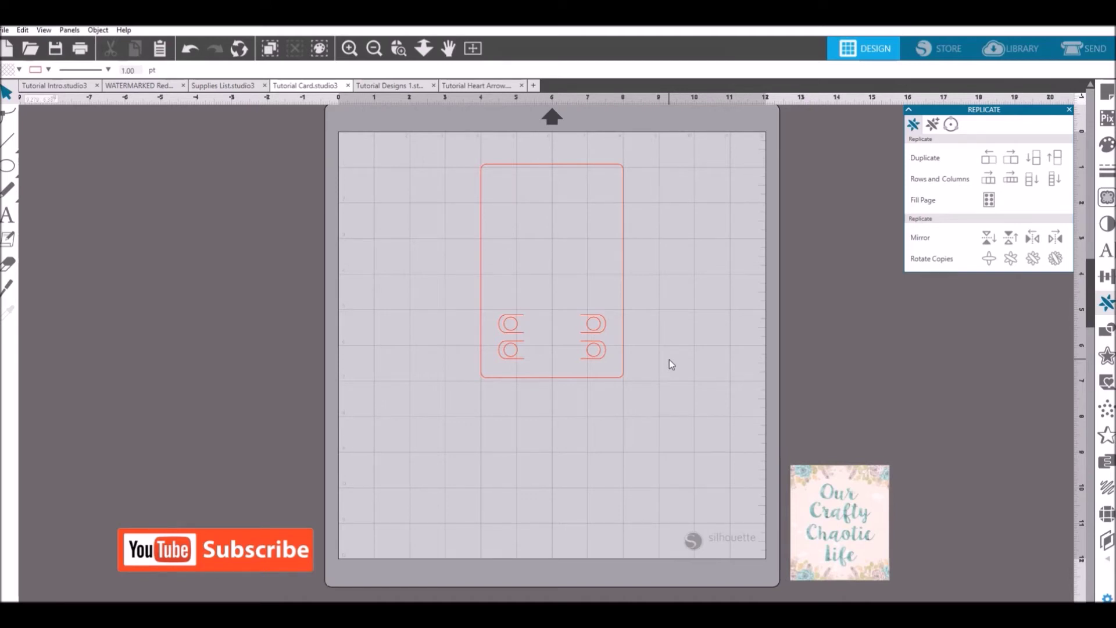
left_click(6, 31)
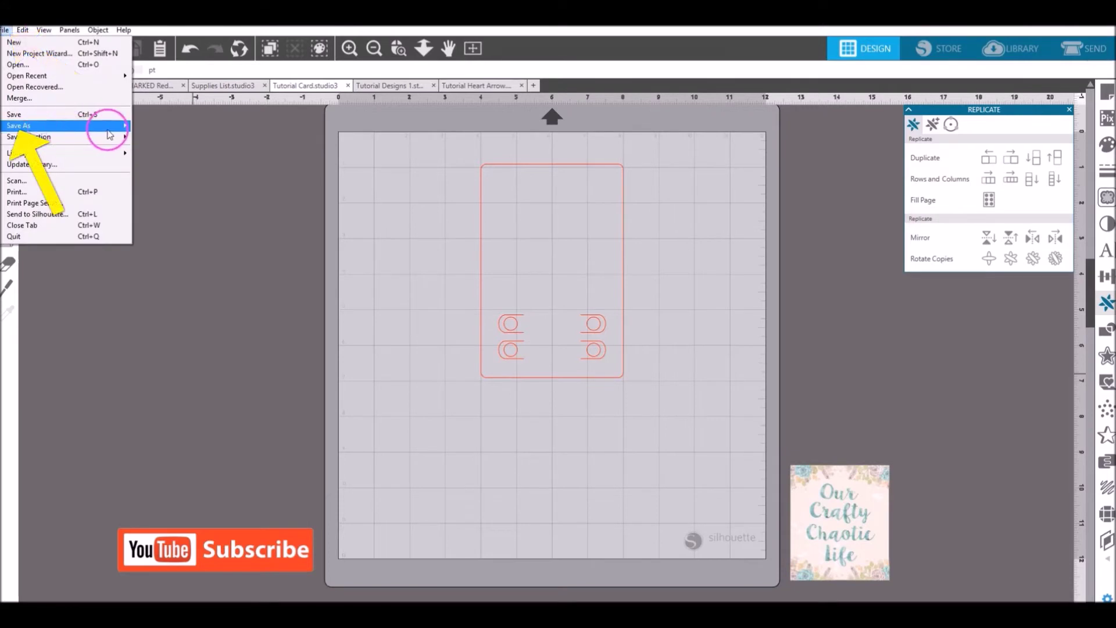
mouse_move(110, 130)
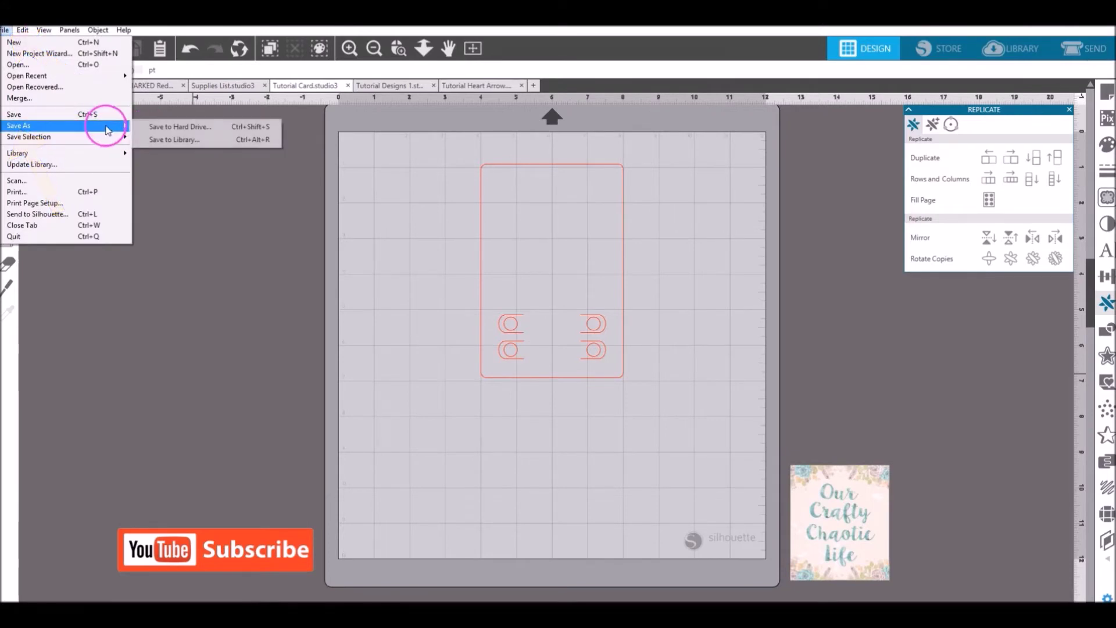
left_click(154, 142)
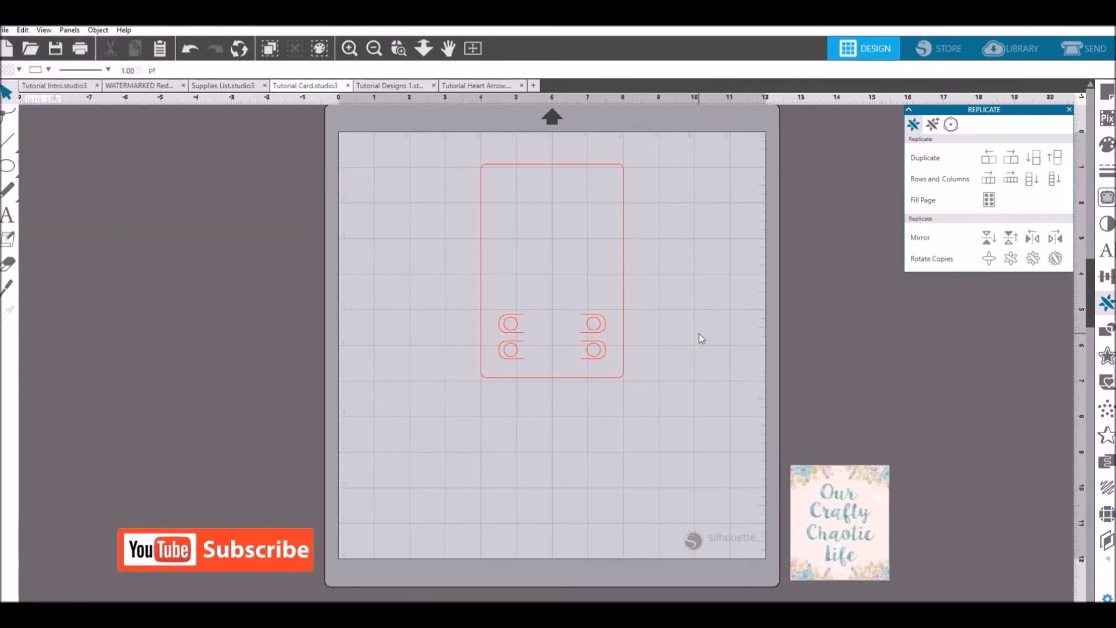
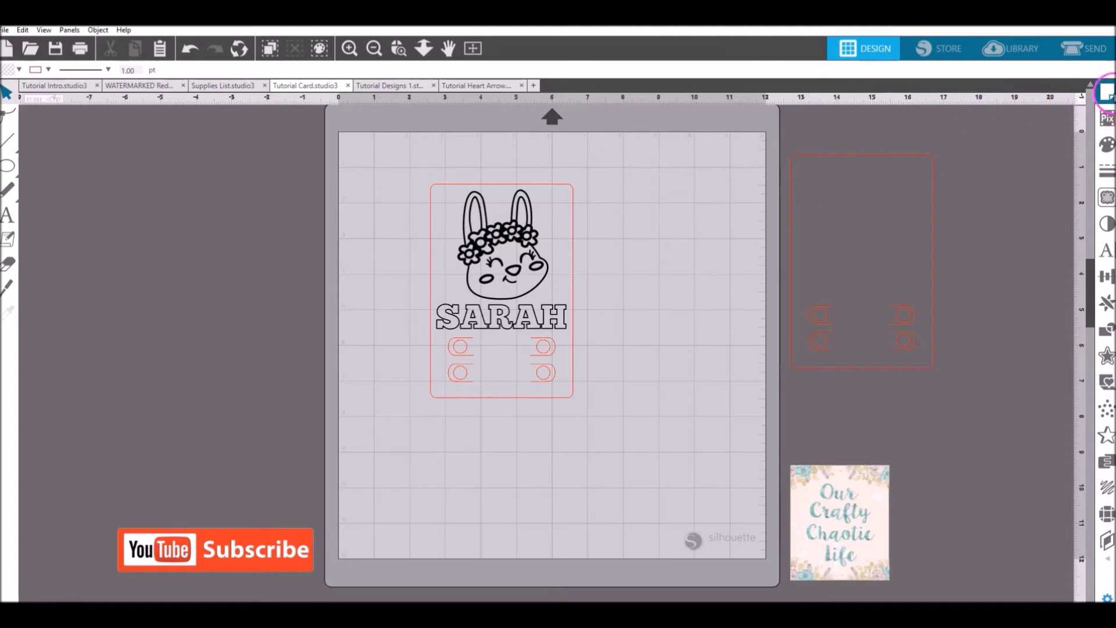
Set the page size to Letter (8.5 x 11.0 in) for the bunny card
left_click(1108, 93)
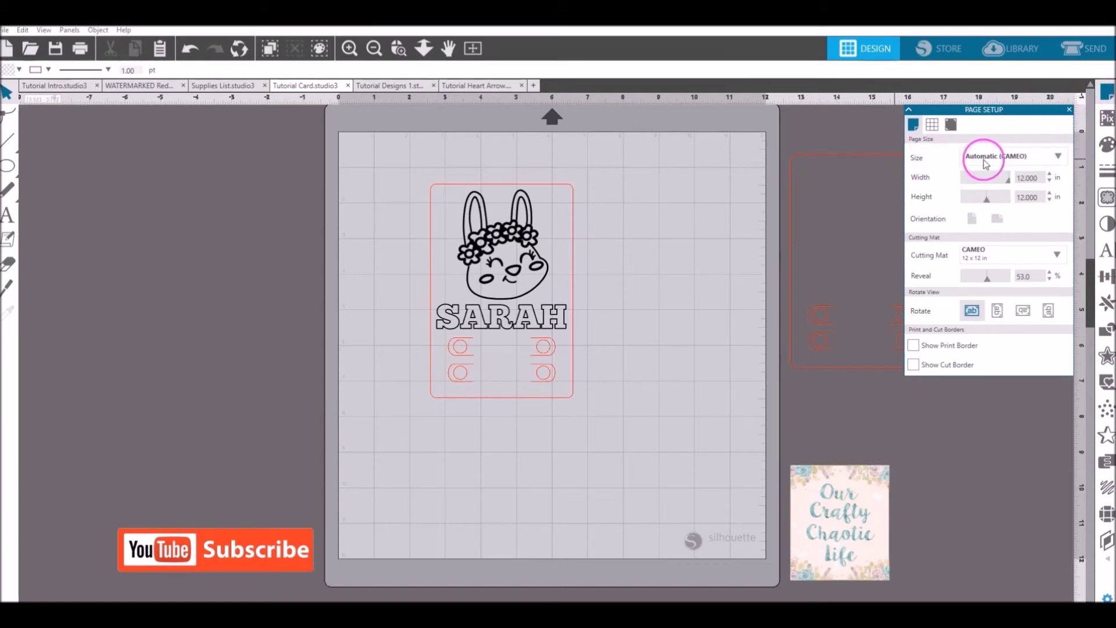
left_click(1057, 157)
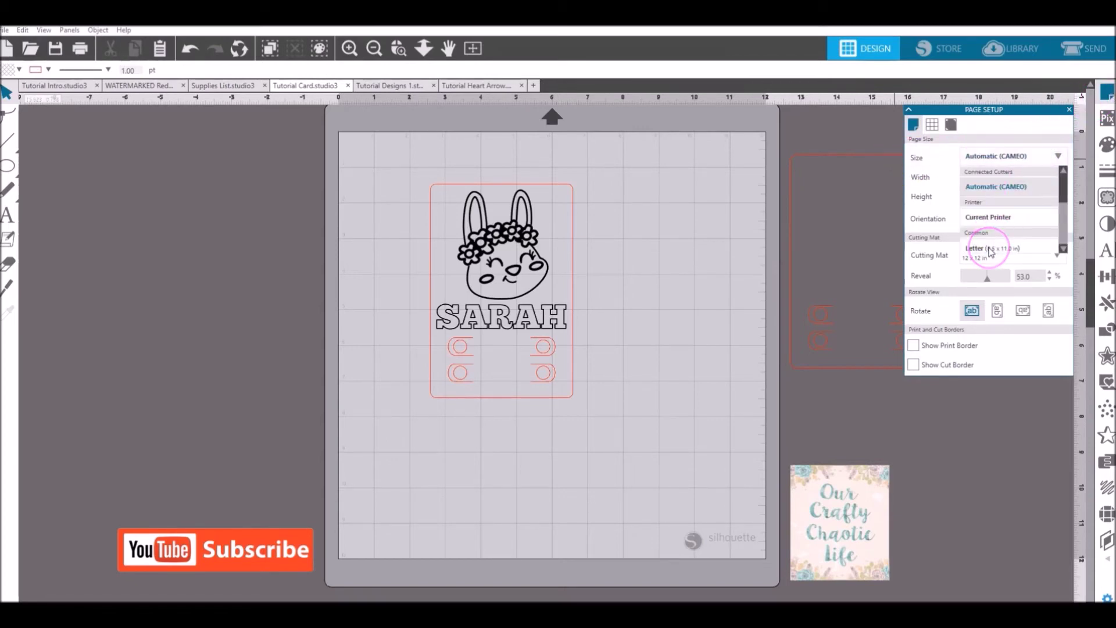
left_click(991, 250)
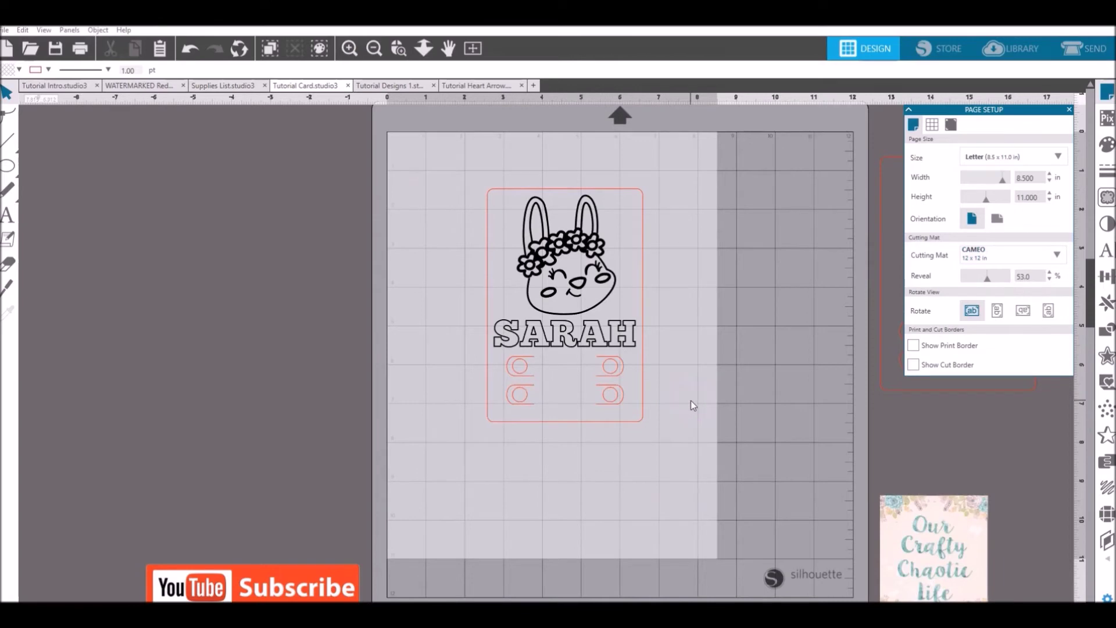
left_click(693, 173)
left_click(439, 282)
left_click(439, 414)
Turn on Type 1 registration marks for the page
left_click(951, 126)
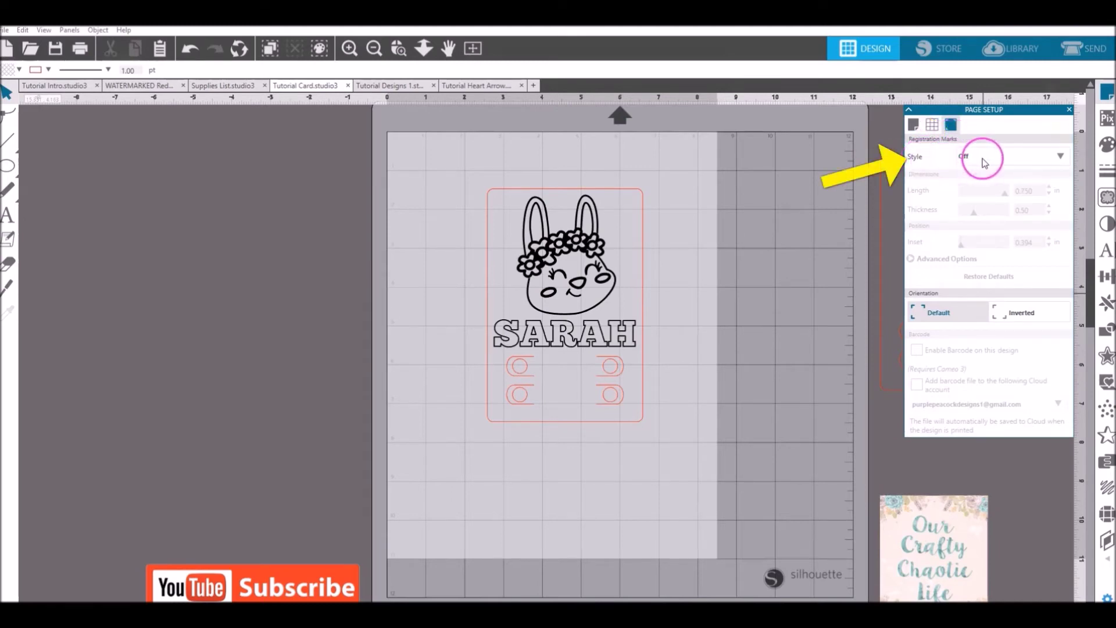
left_click(1064, 156)
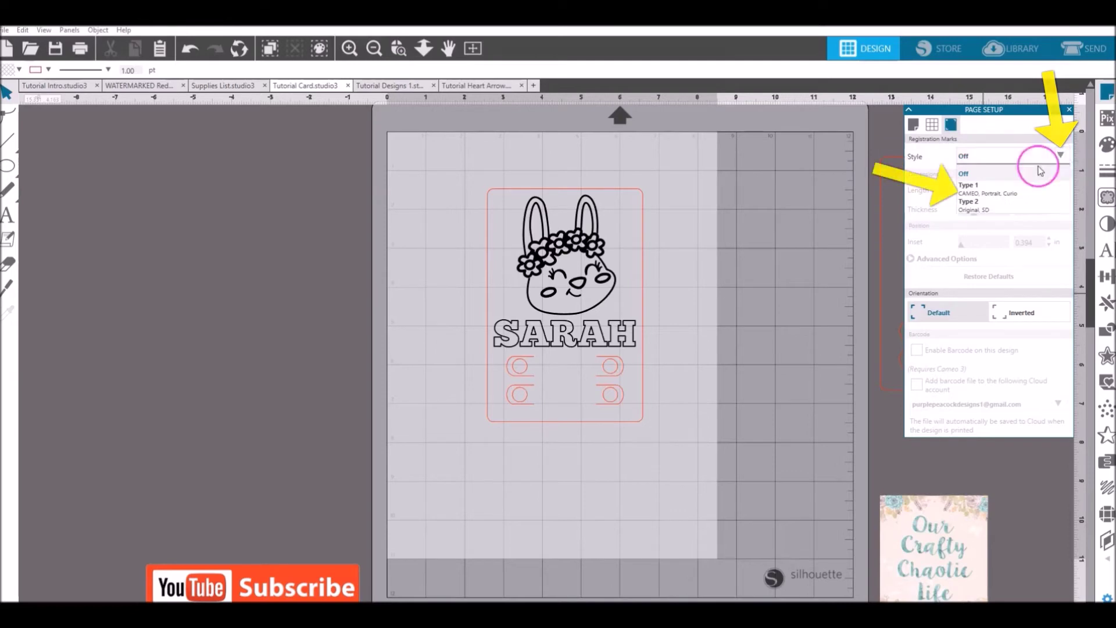
left_click(1003, 191)
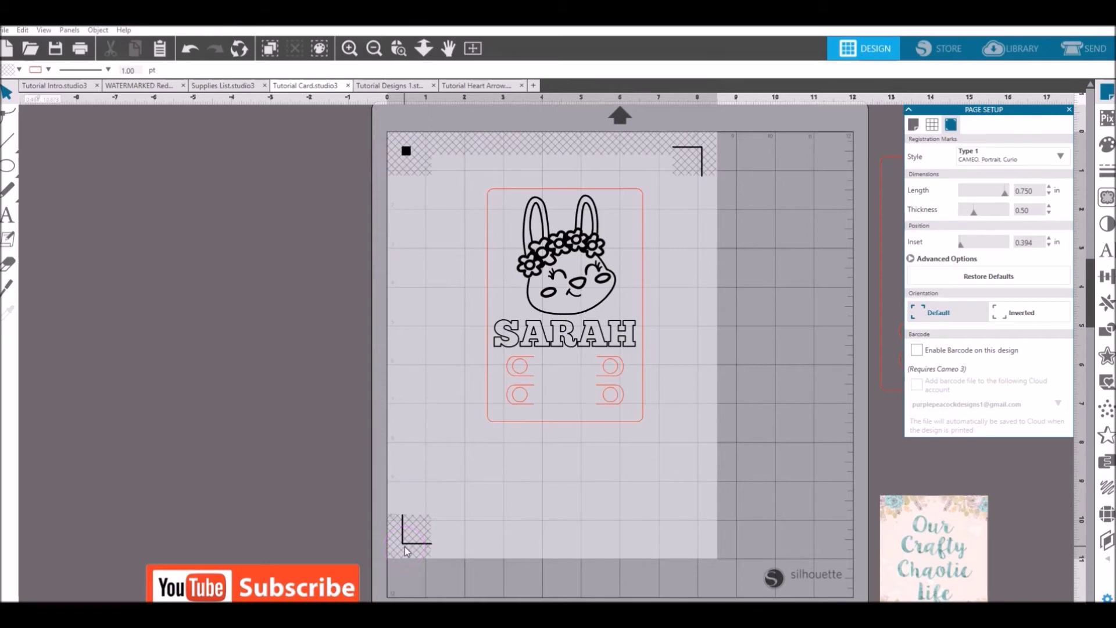
Move the entire bunny card up and to the left, keeping it inside the registration marks
left_click(558, 419)
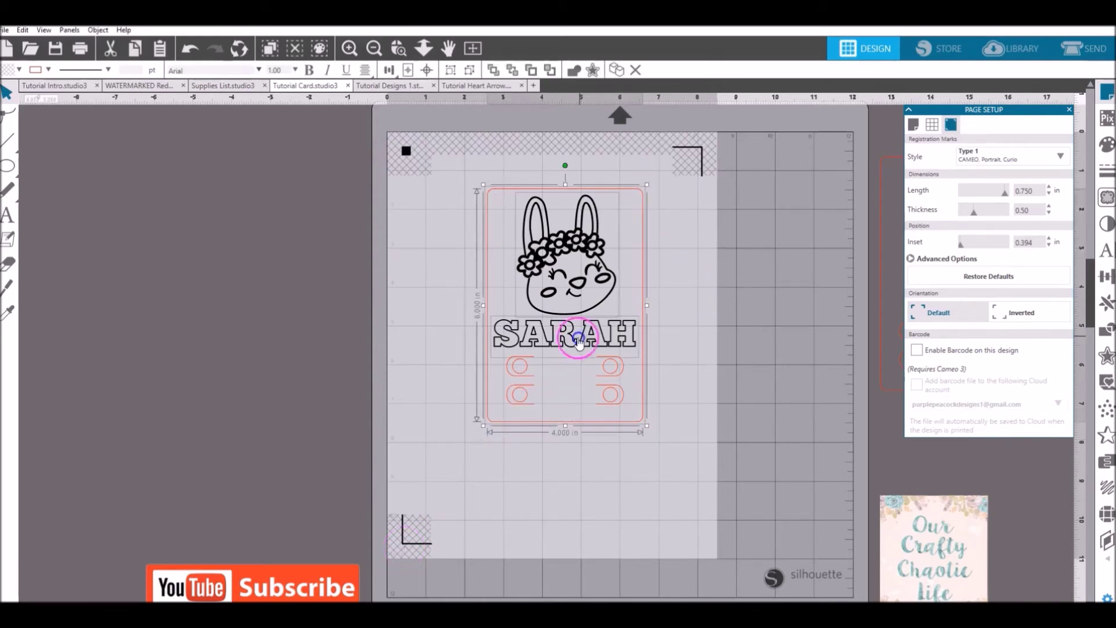
left_click_drag(578, 342, 529, 318)
left_click(641, 344)
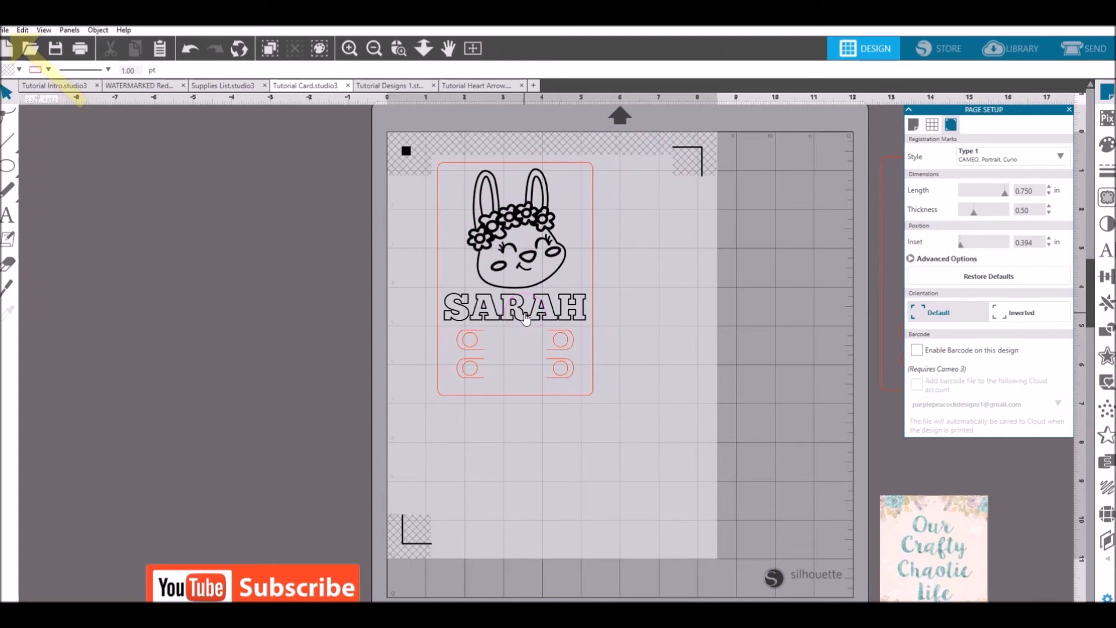
Print one copy of the bunny card page on the HP ENVY 4510 series printer
left_click(4, 30)
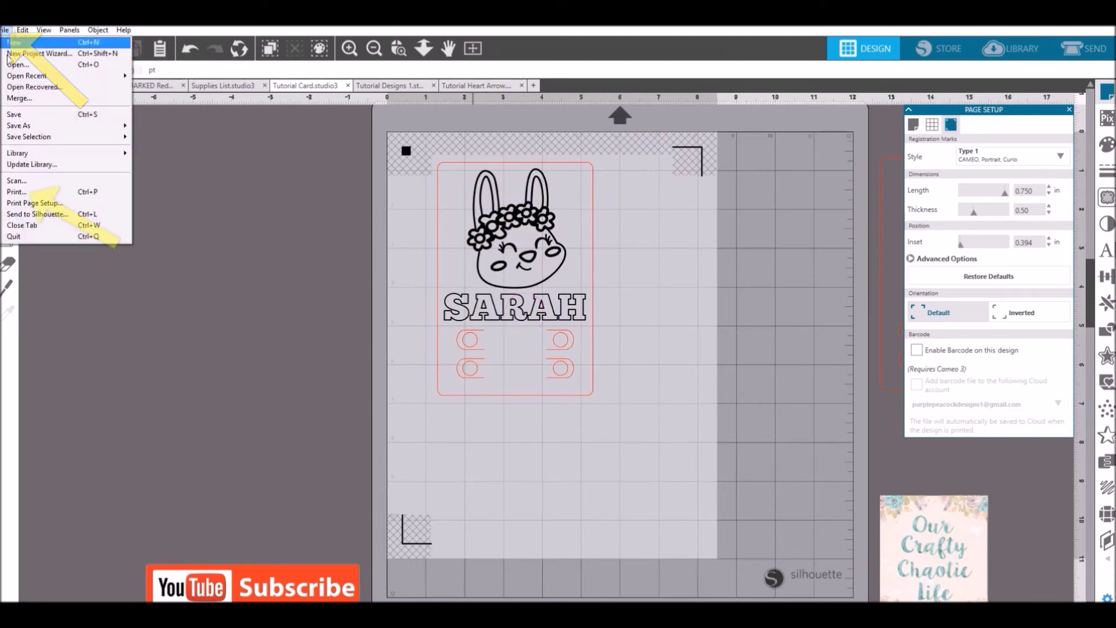
left_click(16, 192)
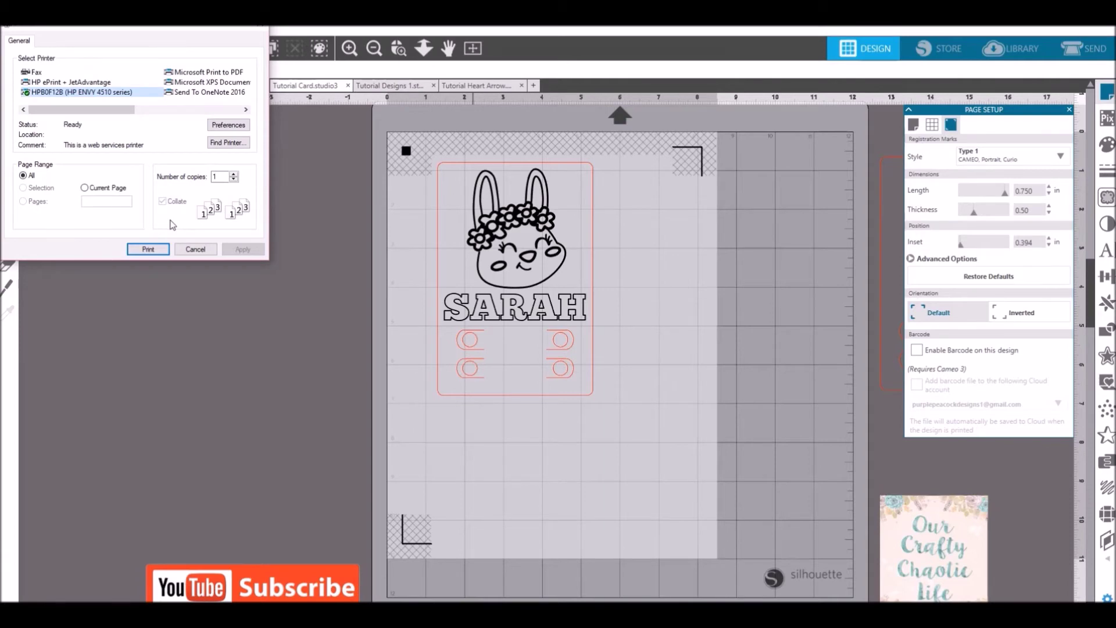
left_click(154, 248)
left_click(26, 434)
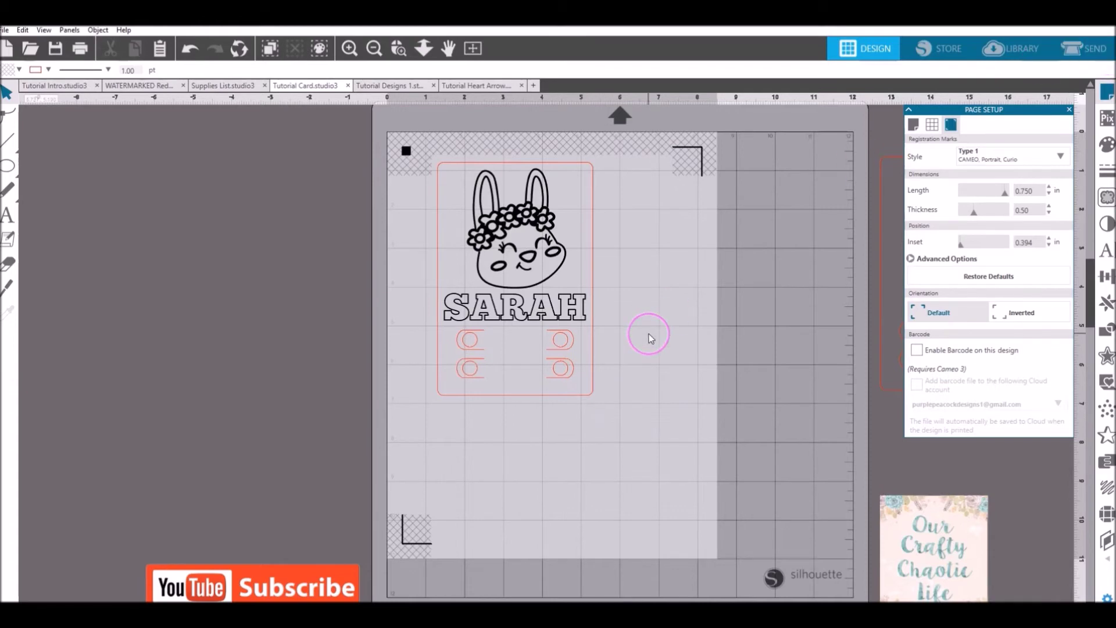
In the send view, set the bunny and name lettering to No Cut so only the card outline and tabs are cut
left_click(819, 280)
left_click(1093, 51)
left_click(1066, 127)
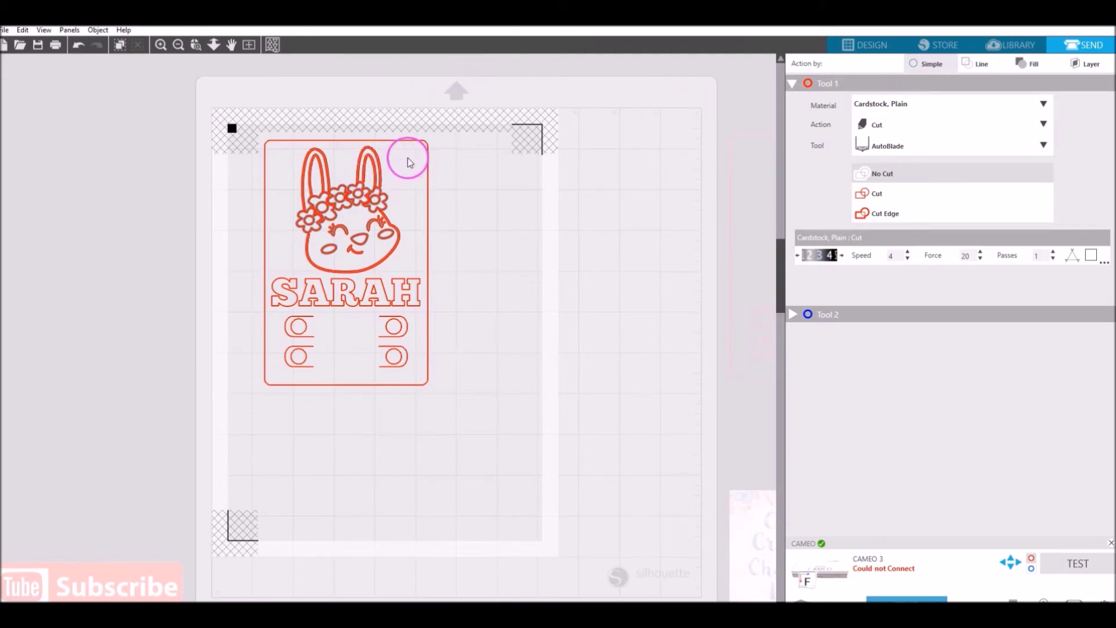
left_click(407, 176)
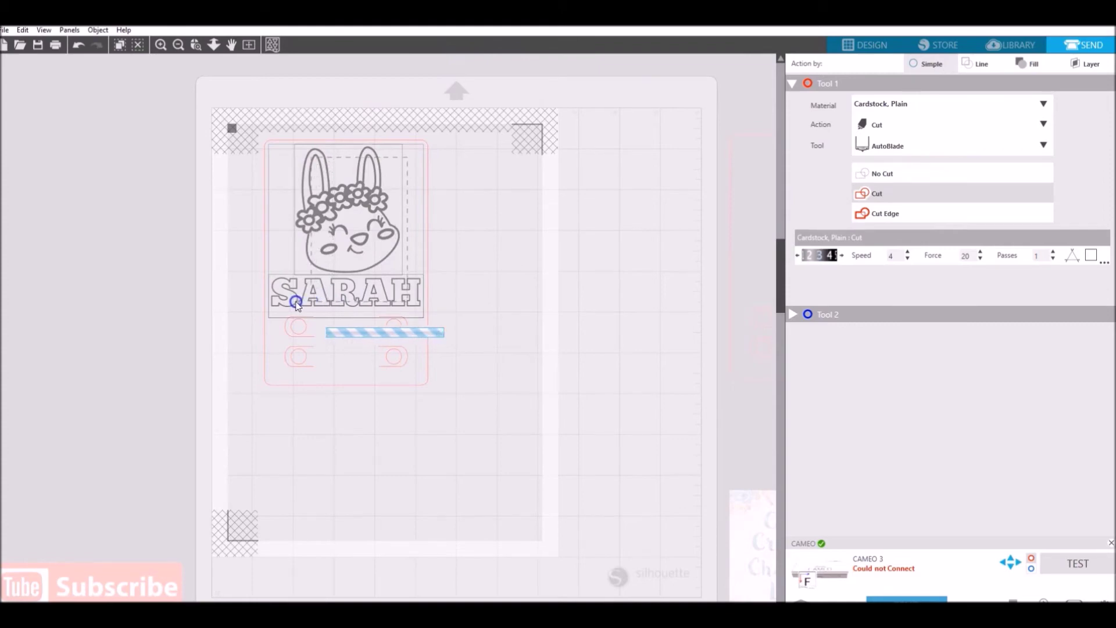
left_click(888, 174)
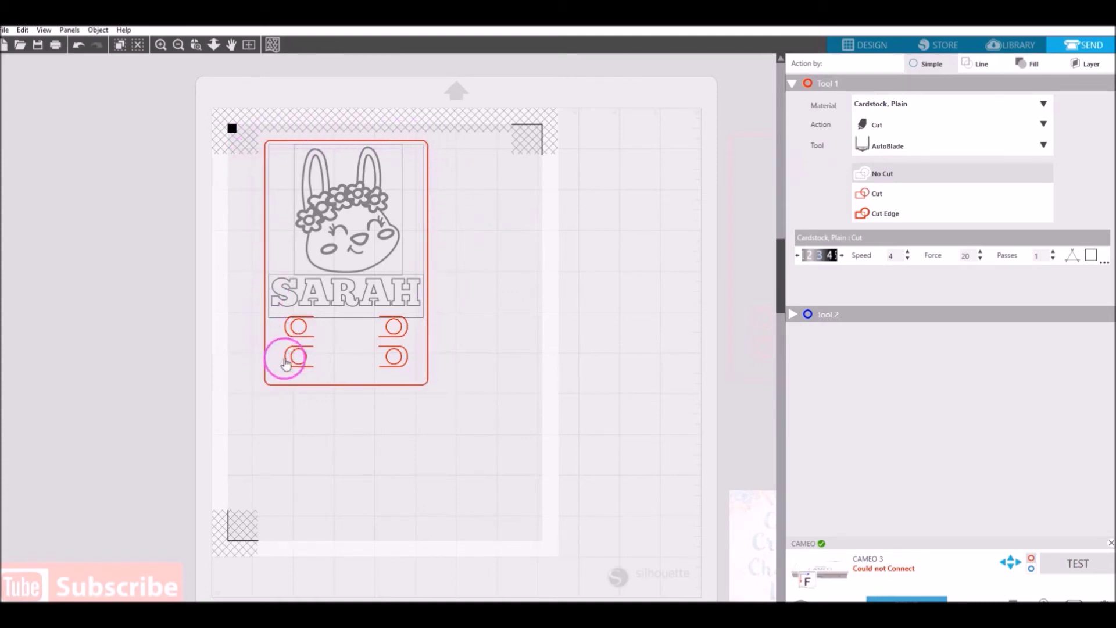
left_click(469, 351)
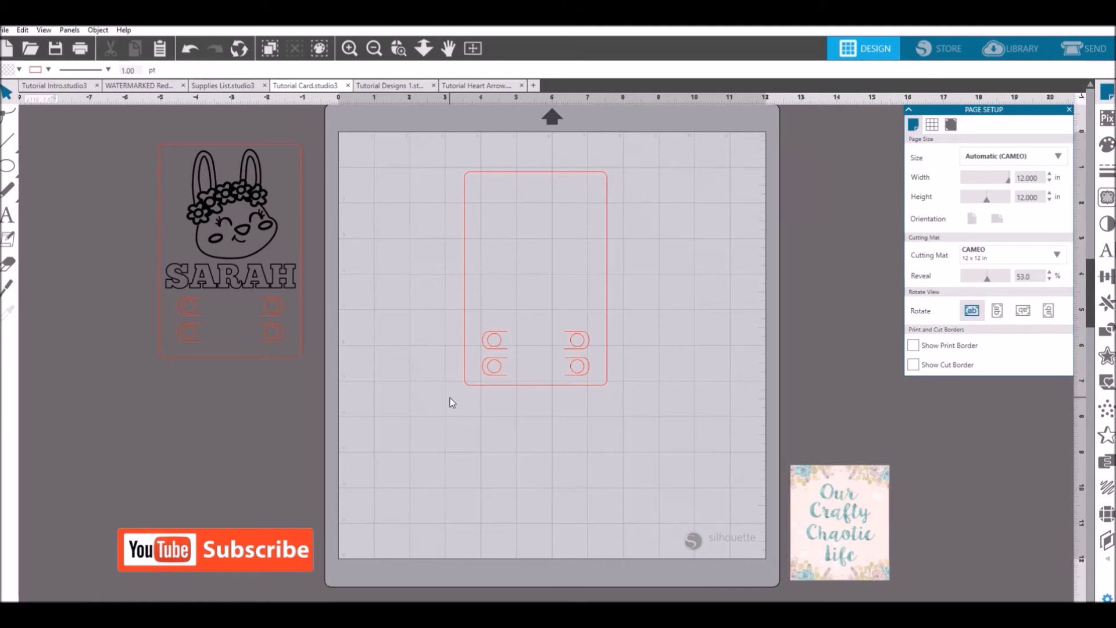
Draw a rounded rectangle about 3.56 by 3.92 in inside the blank card, above its tabs
left_click(7, 169)
left_click(55, 167)
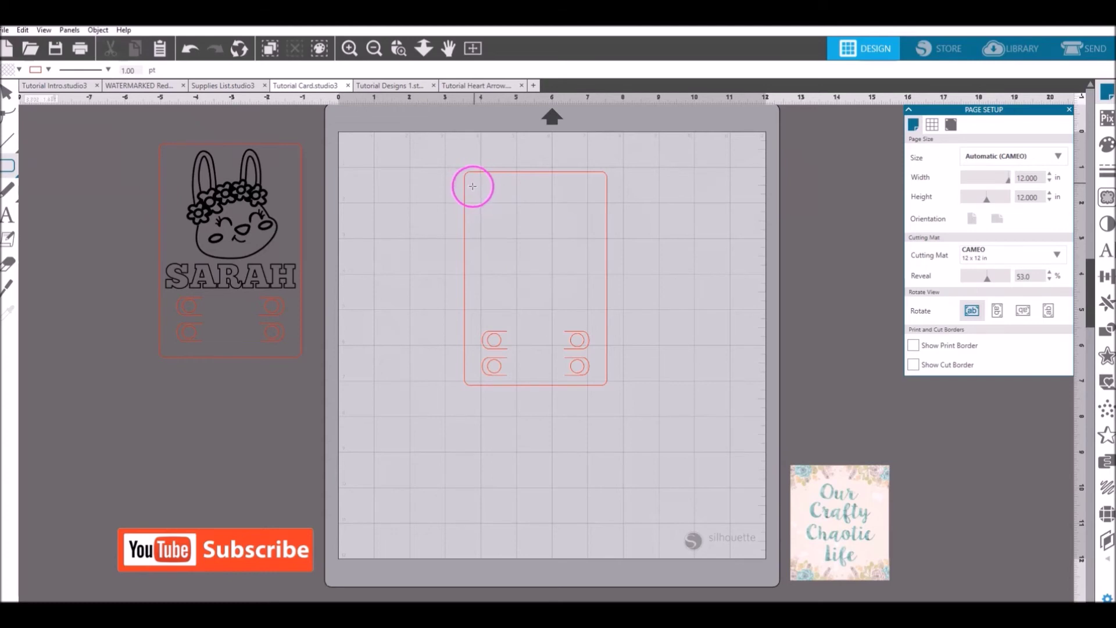
left_click_drag(472, 182, 599, 321)
left_click(596, 325)
left_click(596, 324)
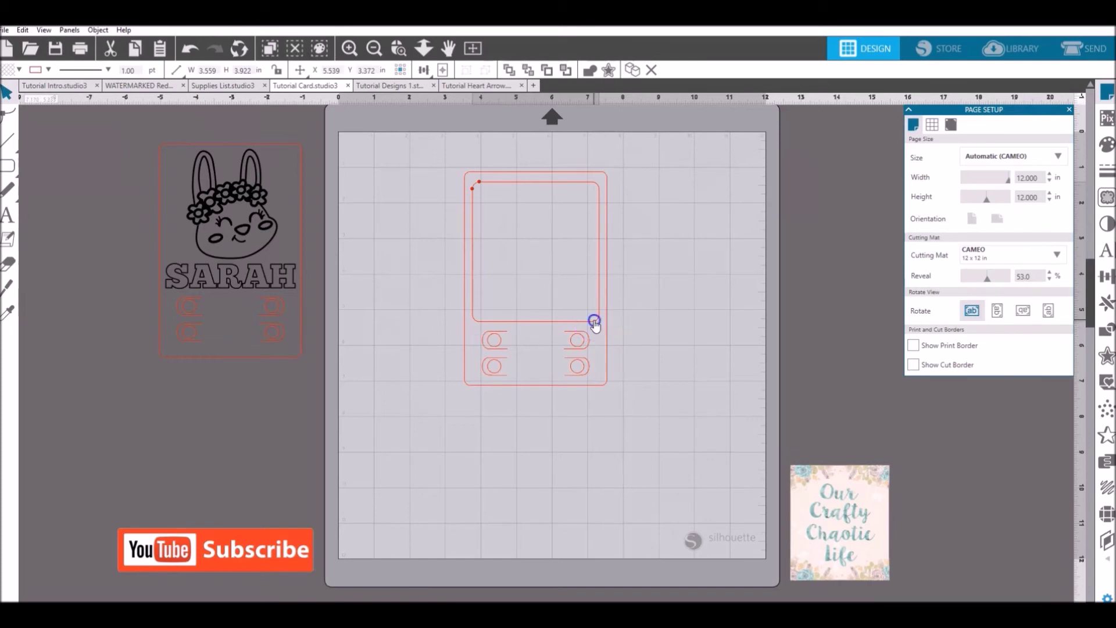
Nudge the inner rounded rectangle about 0.05 in left and 0.03 in up
key("Left")
key("Left")
key("Left")
key("Left")
key("Left")
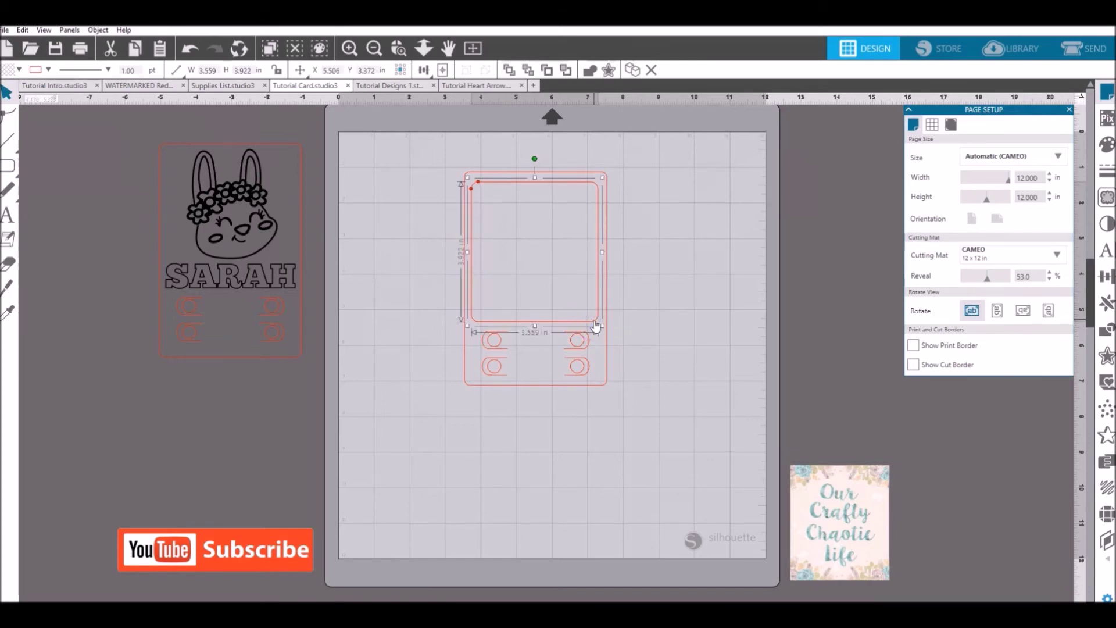
key("Up")
key("Up")
key("Up")
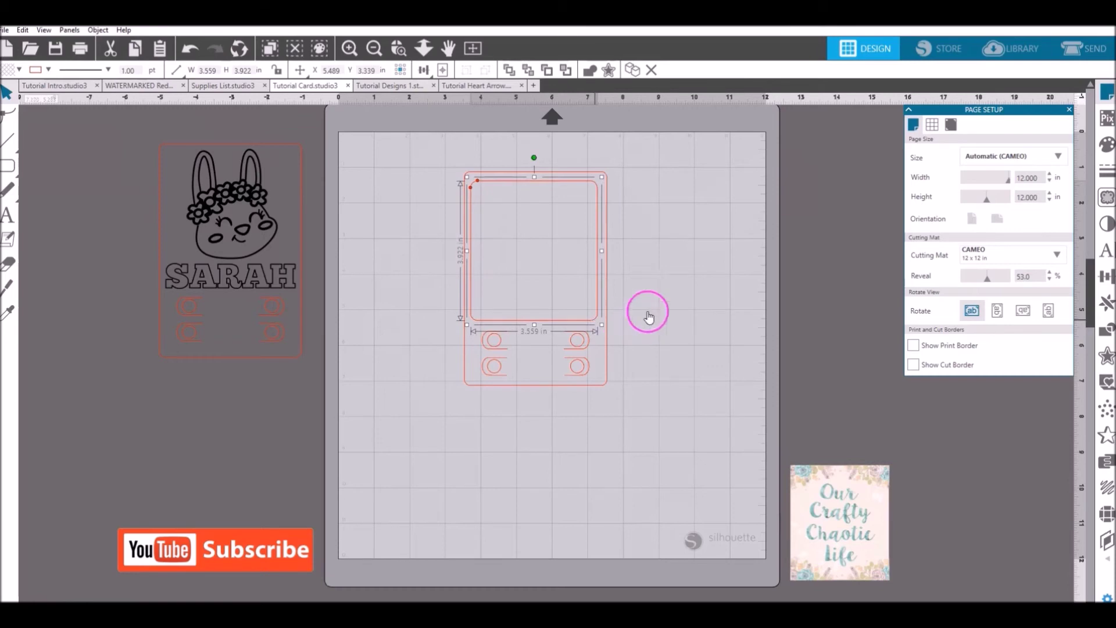
left_click(642, 283)
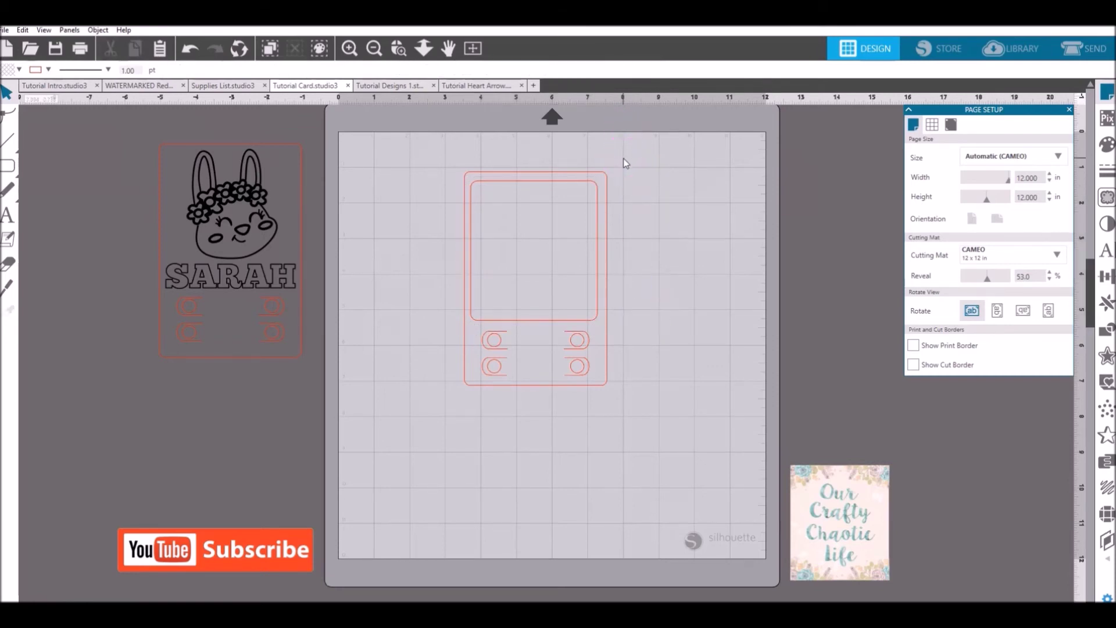
Select the card with its inner rounded rectangle and align them to their horizontal center
left_click_drag(623, 160, 580, 263)
left_click(1110, 283)
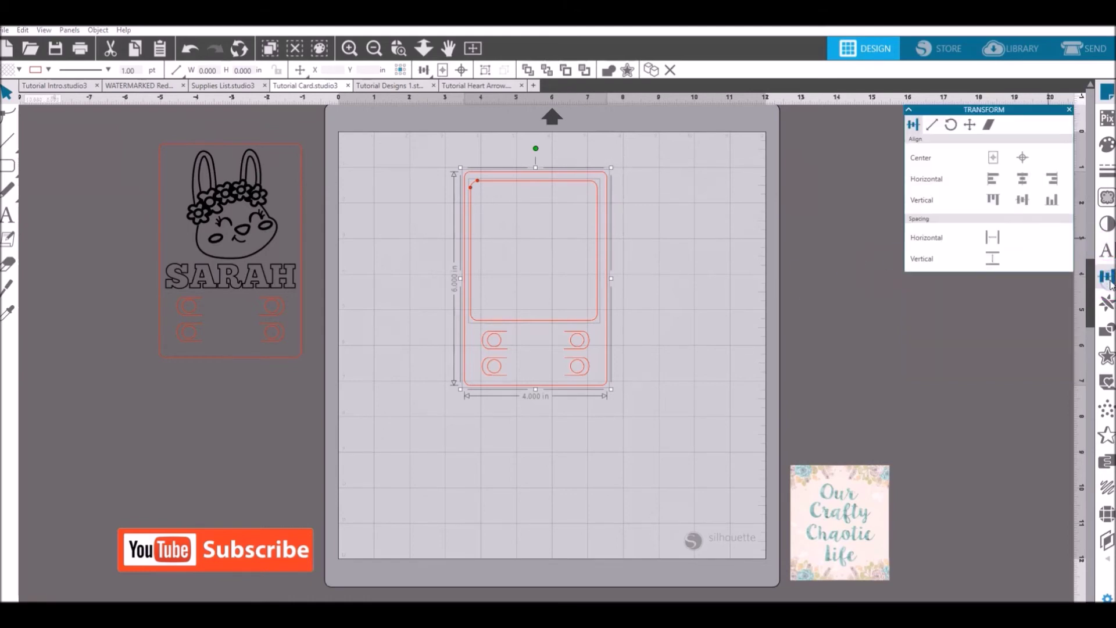
left_click(1023, 179)
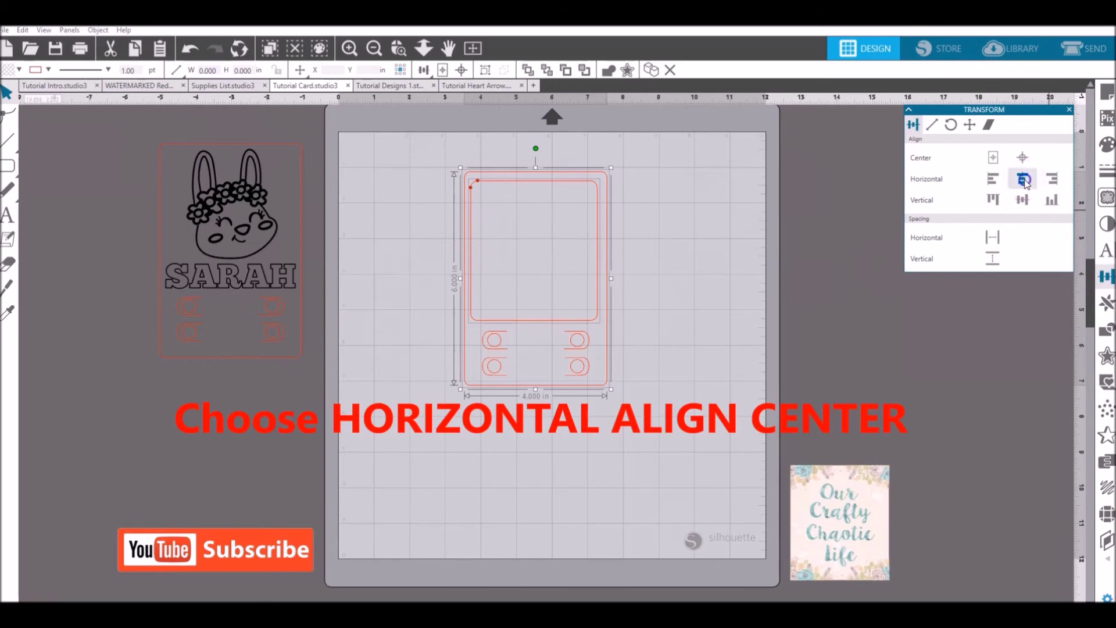
left_click(598, 286)
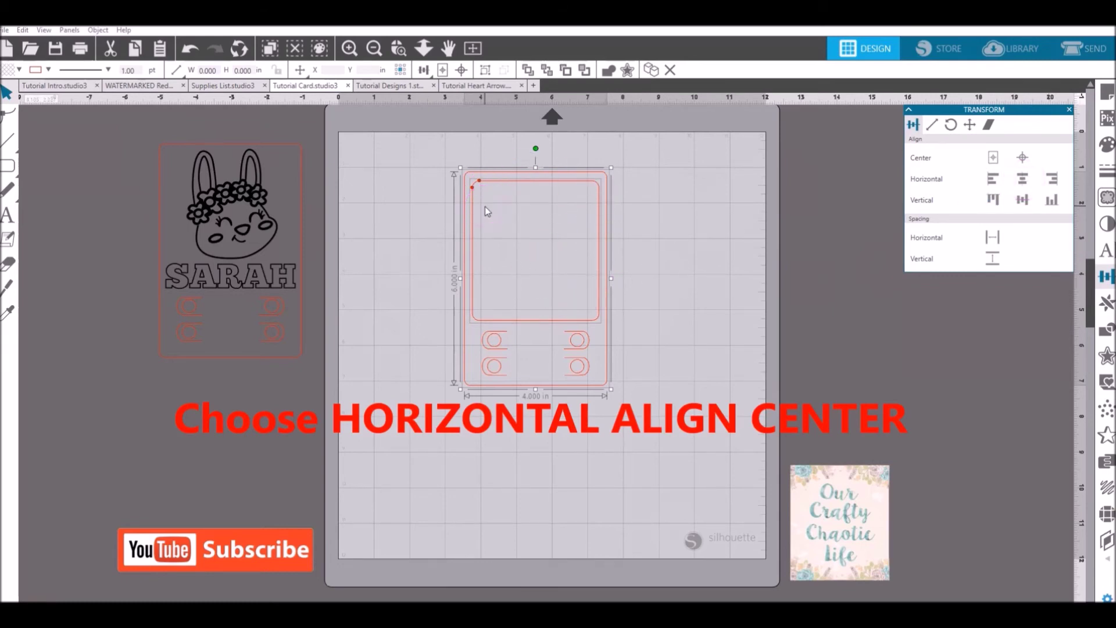
left_click(506, 174)
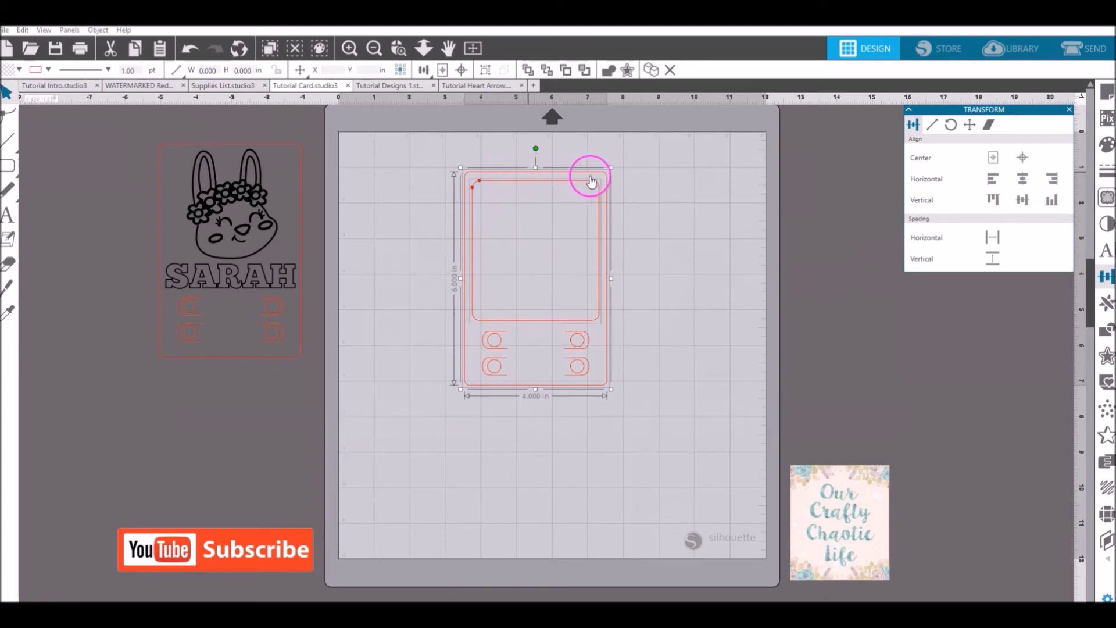
left_click(634, 171)
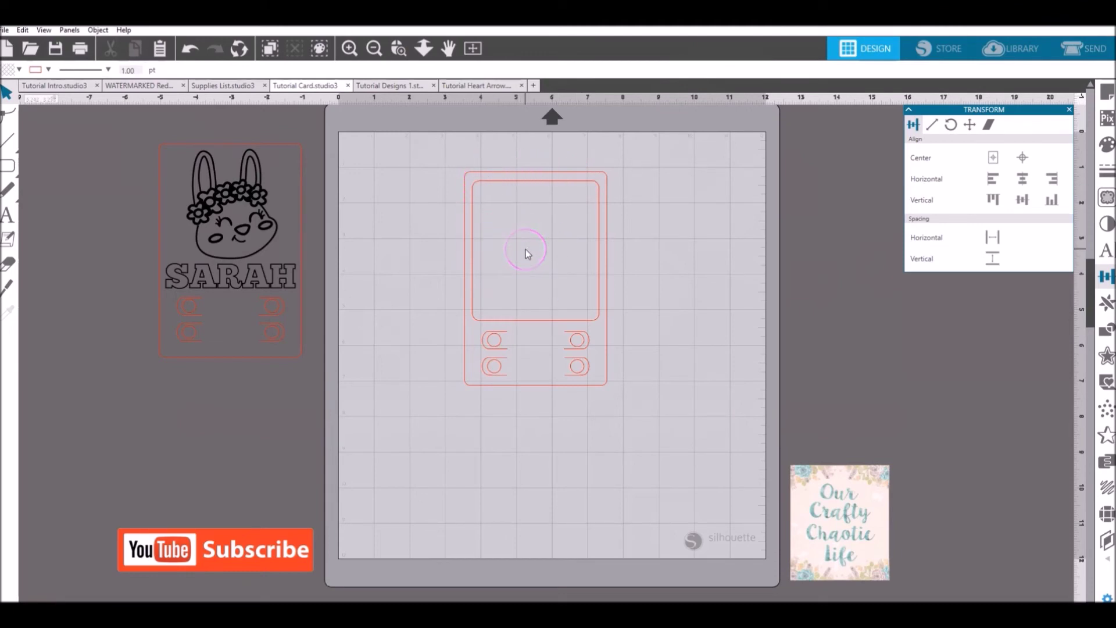
Copy the small llama and its name lettering from the Tutorial Designs 1 file
left_click(395, 88)
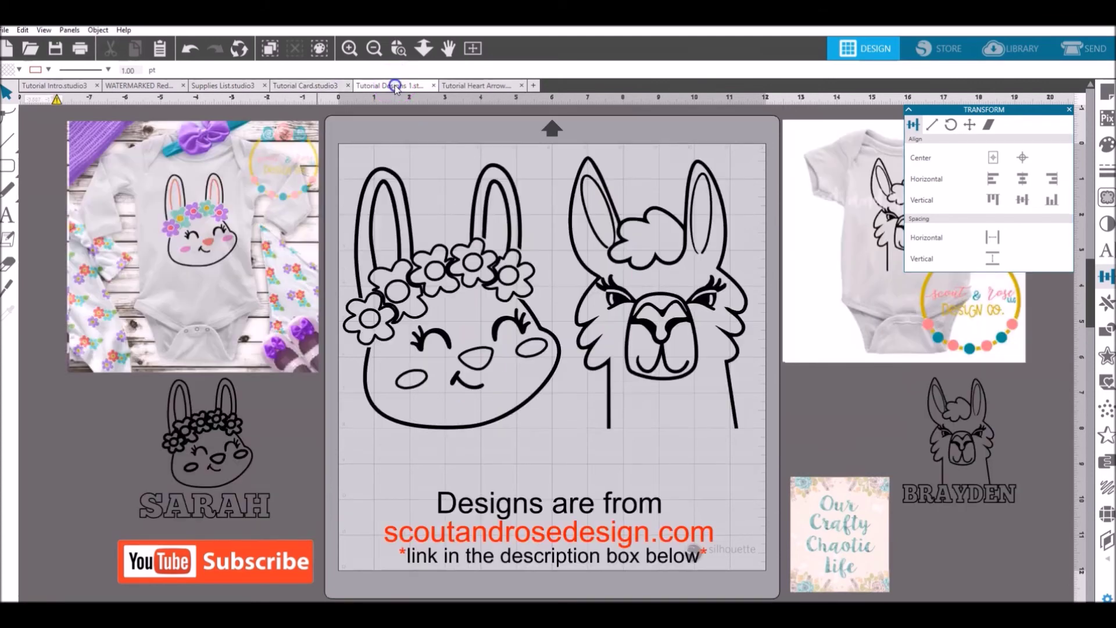
left_click(1069, 109)
left_click_drag(904, 391, 999, 514)
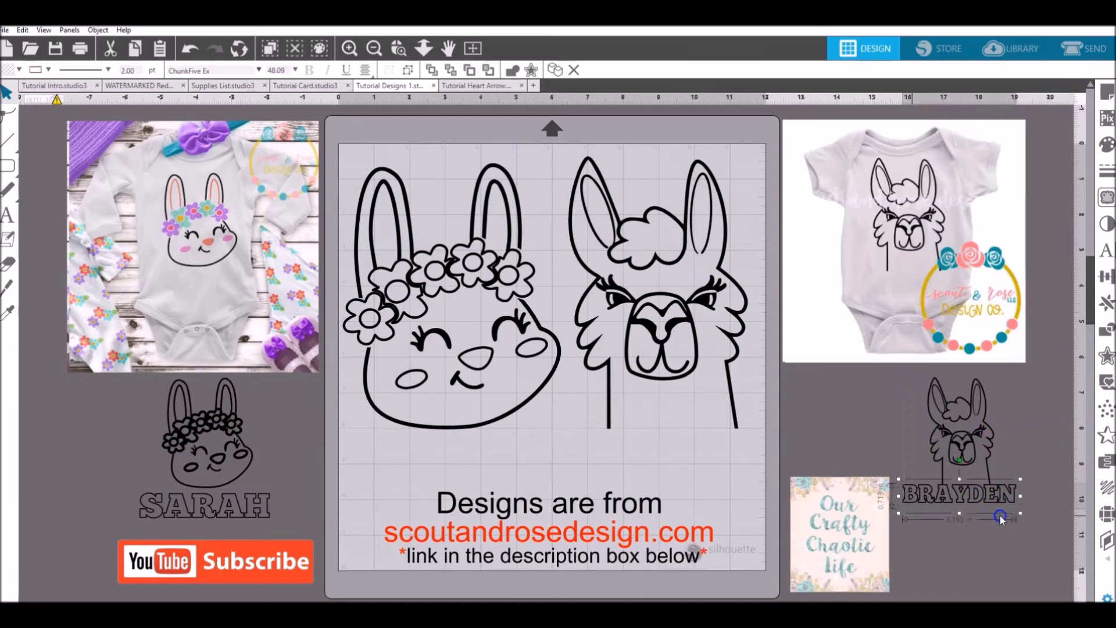
right_click(986, 474)
left_click(1011, 176)
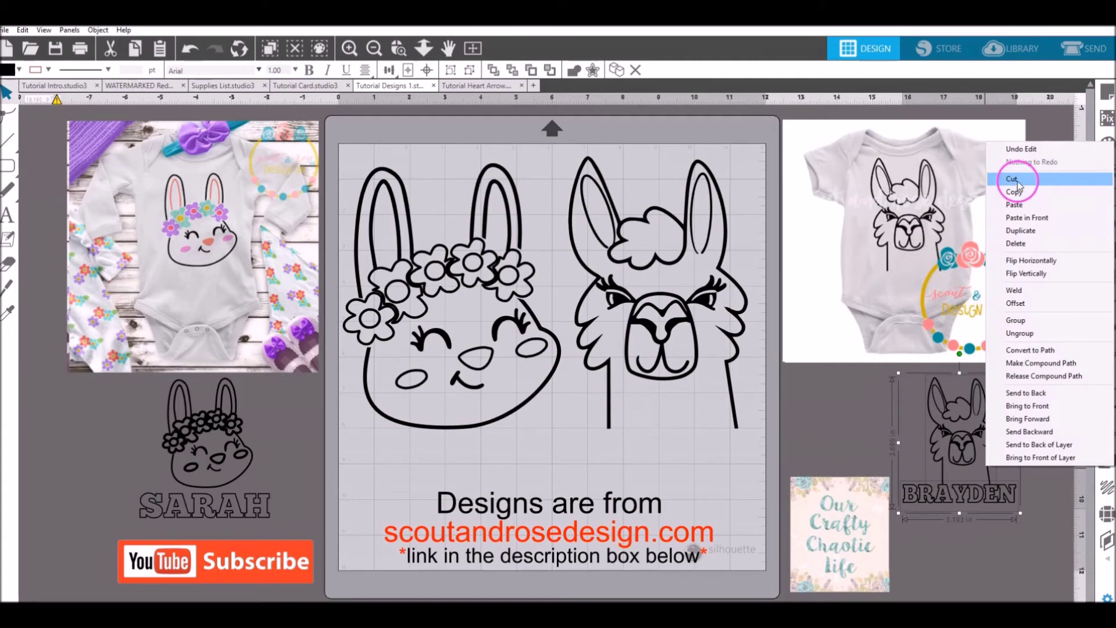
Paste the llama design into the Tutorial Card file and position it inside the inner rounded rectangle
left_click(322, 86)
key("ctrl+v")
left_click_drag(555, 276, 540, 264)
left_click(595, 265)
left_click(635, 249)
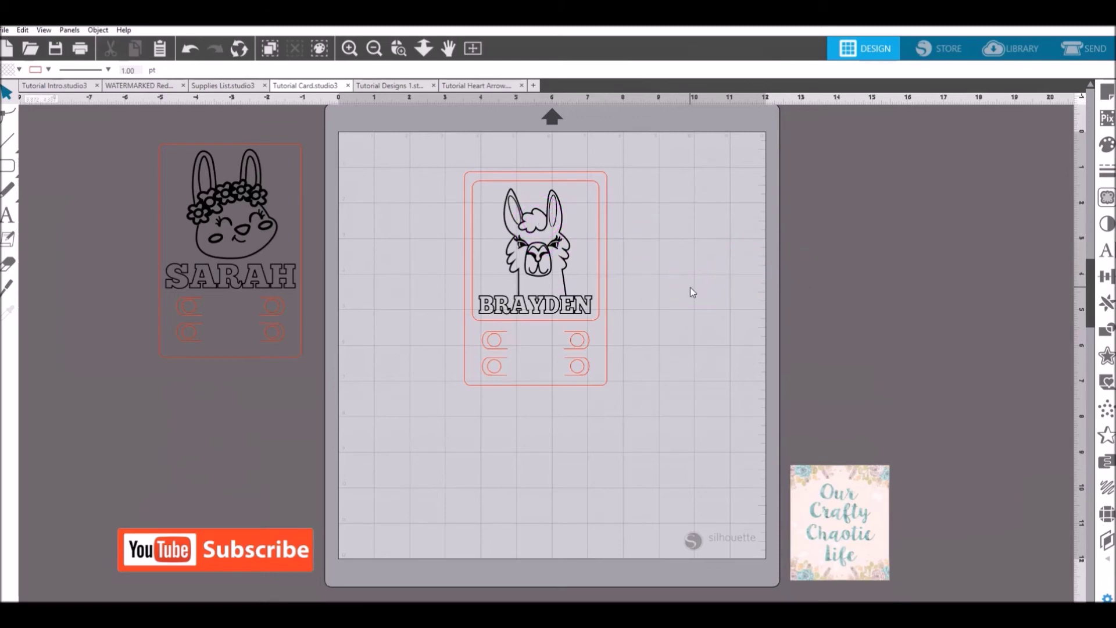
Move the entire llama card slightly down and to the left on the mat
left_click_drag(634, 400, 461, 417)
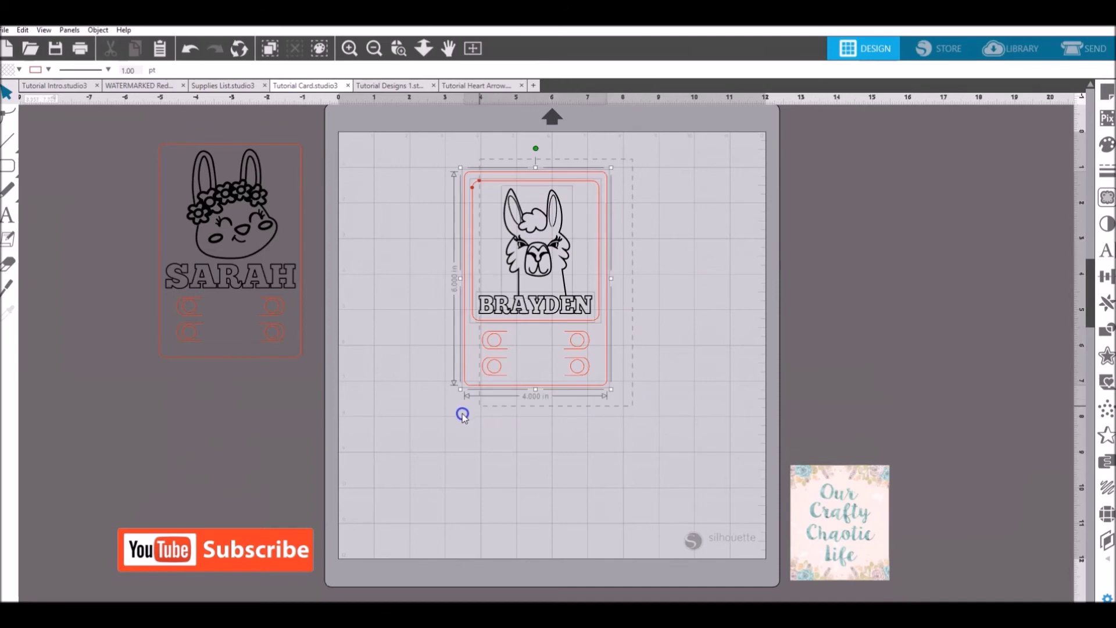
left_click_drag(541, 314, 512, 328)
left_click(627, 291)
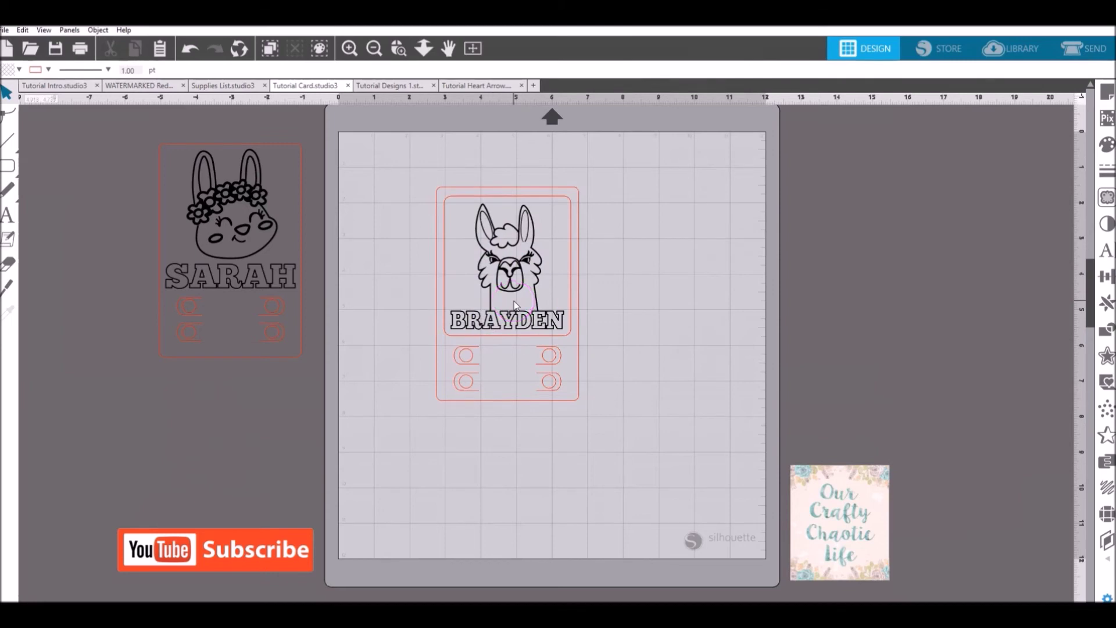
Set the llama card's page size to Letter (8.5 x 11.0 in)
left_click(1107, 92)
left_click(1057, 163)
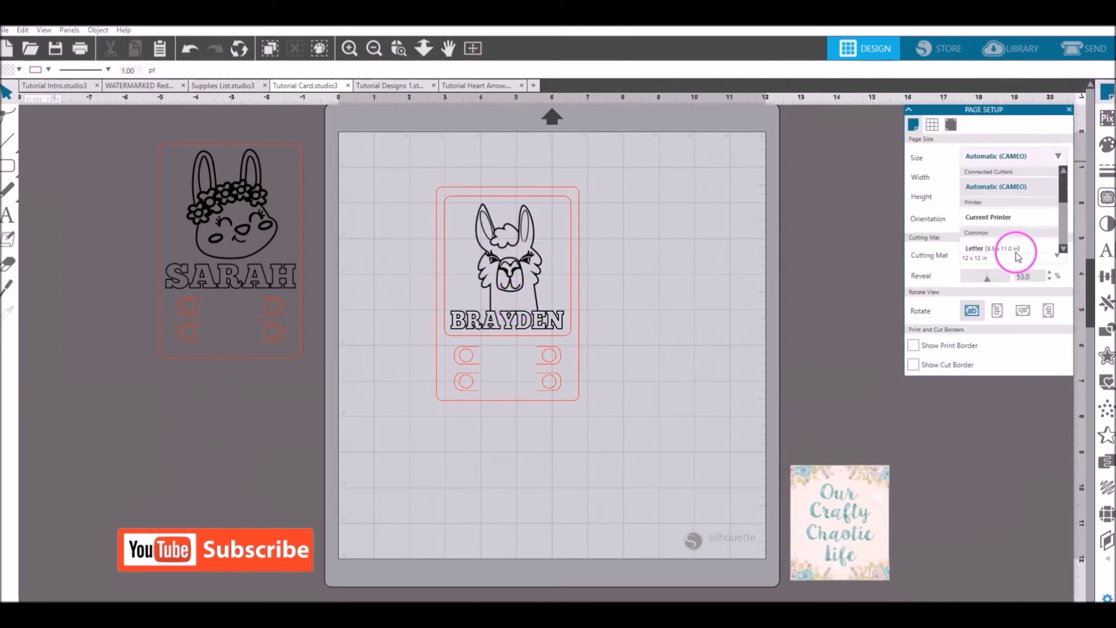
left_click(1017, 249)
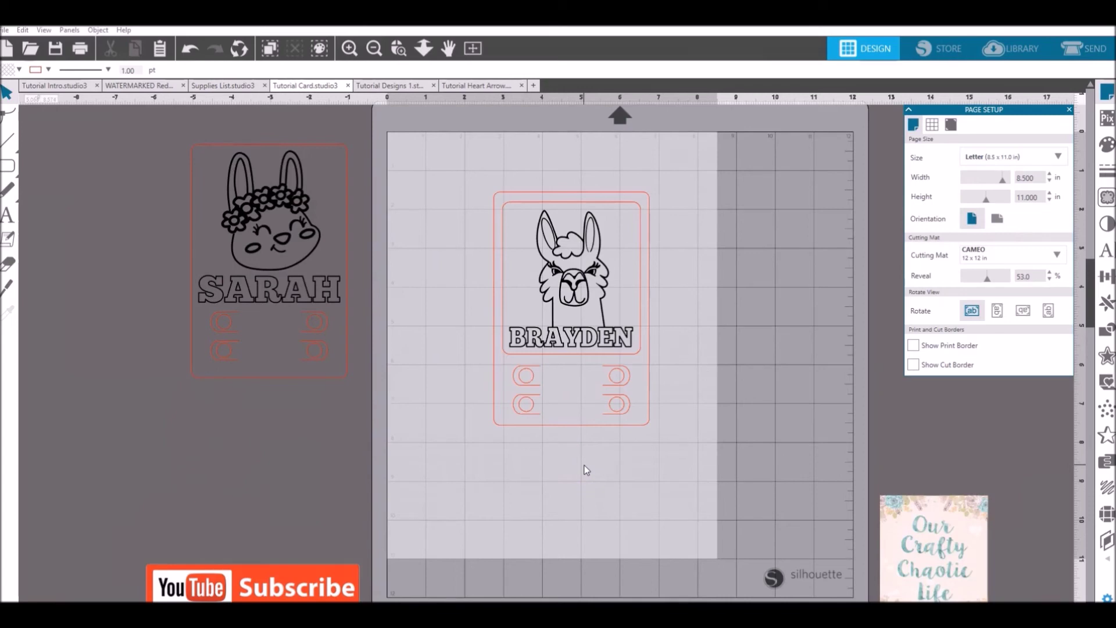
Turn on Type 1 registration marks and place the llama card inside them near the page's upper-left corner
left_click(951, 125)
left_click(5, 30)
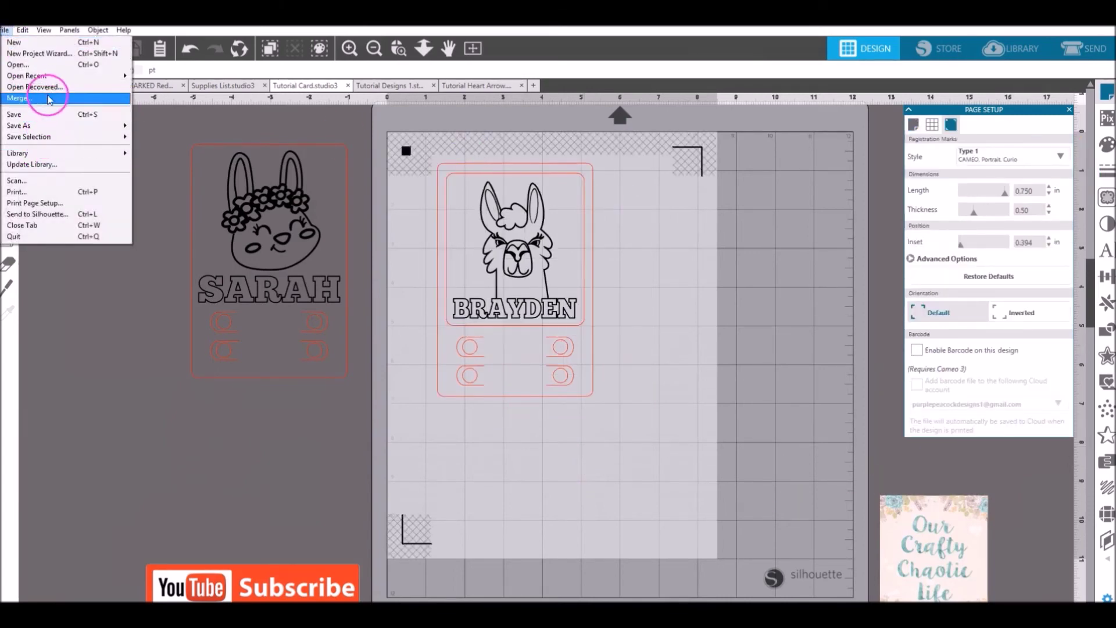
left_click(7, 29)
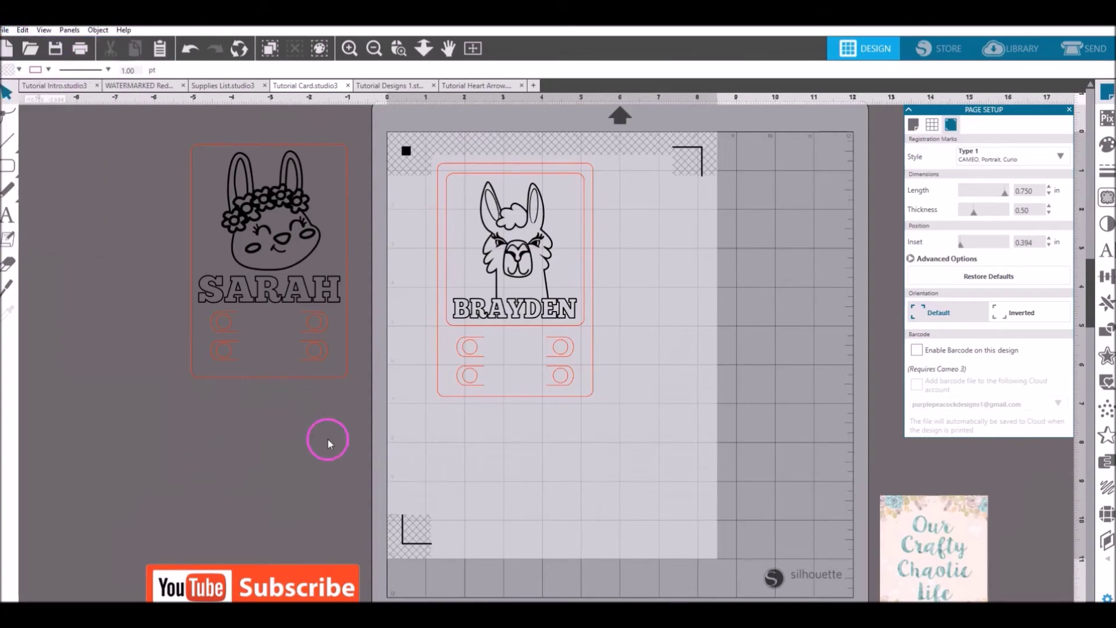
In the cut setup, set the llama card's outer outline, tab slots and name lettering to No Cut
left_click(5, 29)
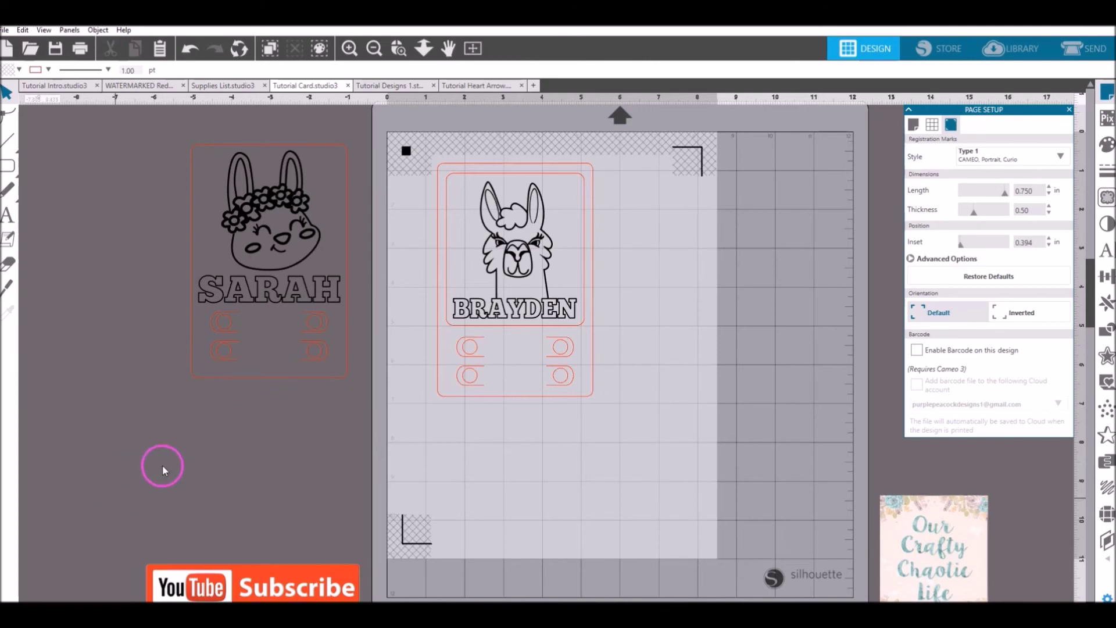
left_click(1093, 47)
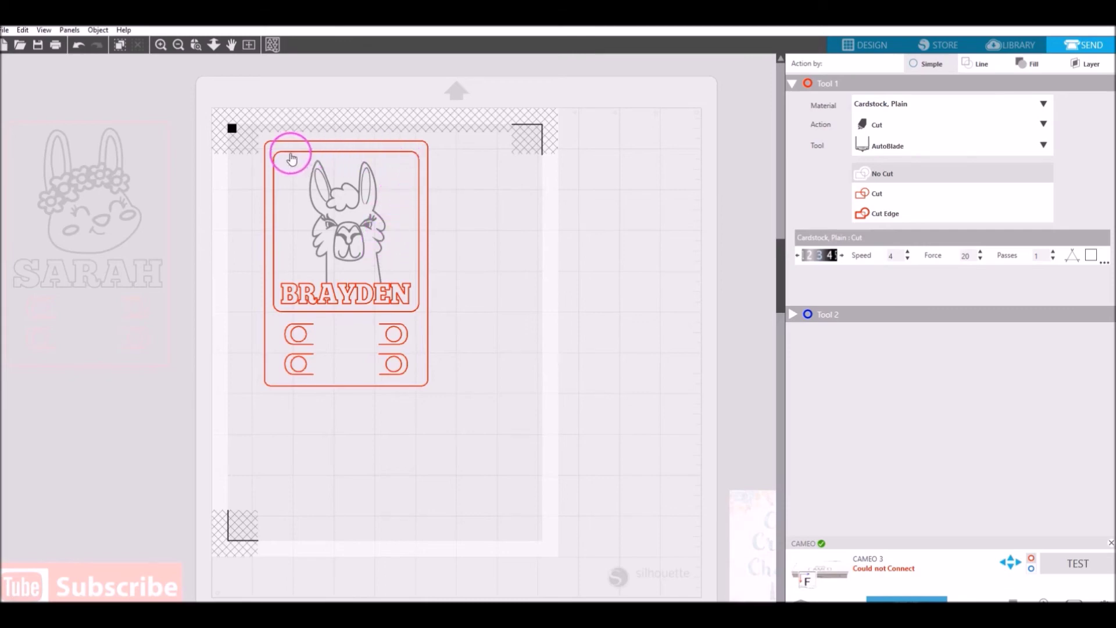
left_click(309, 145)
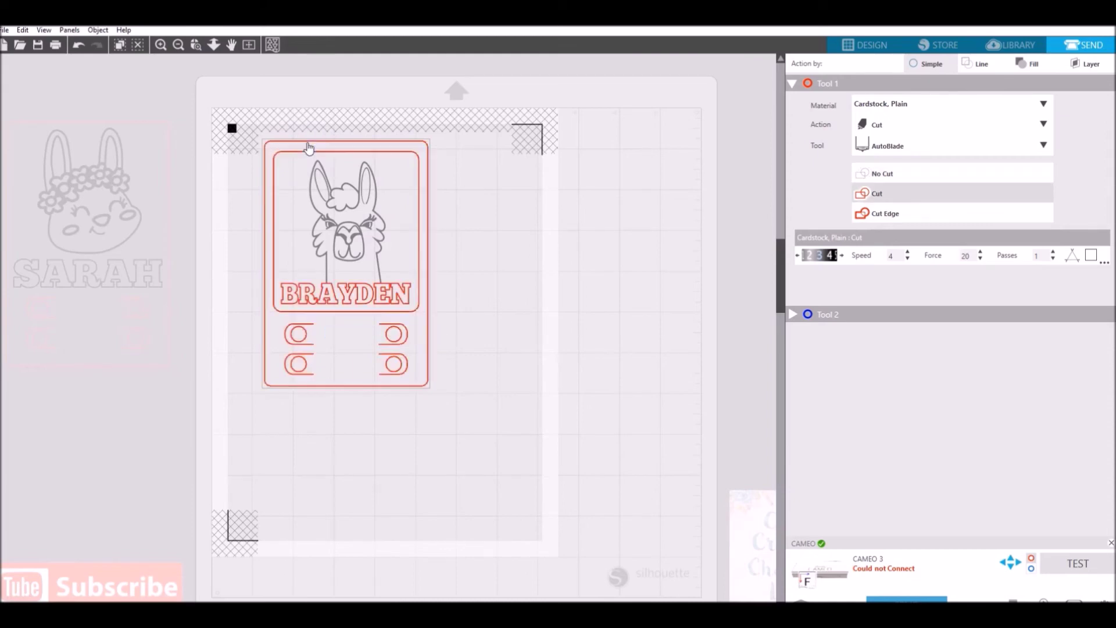
left_click(328, 295)
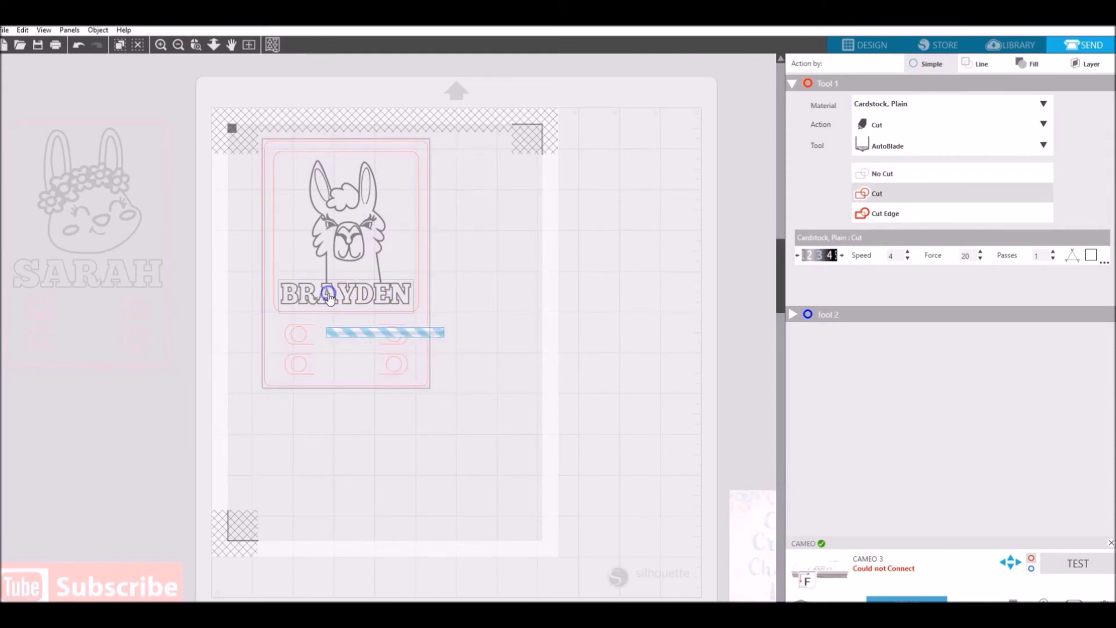
left_click(875, 173)
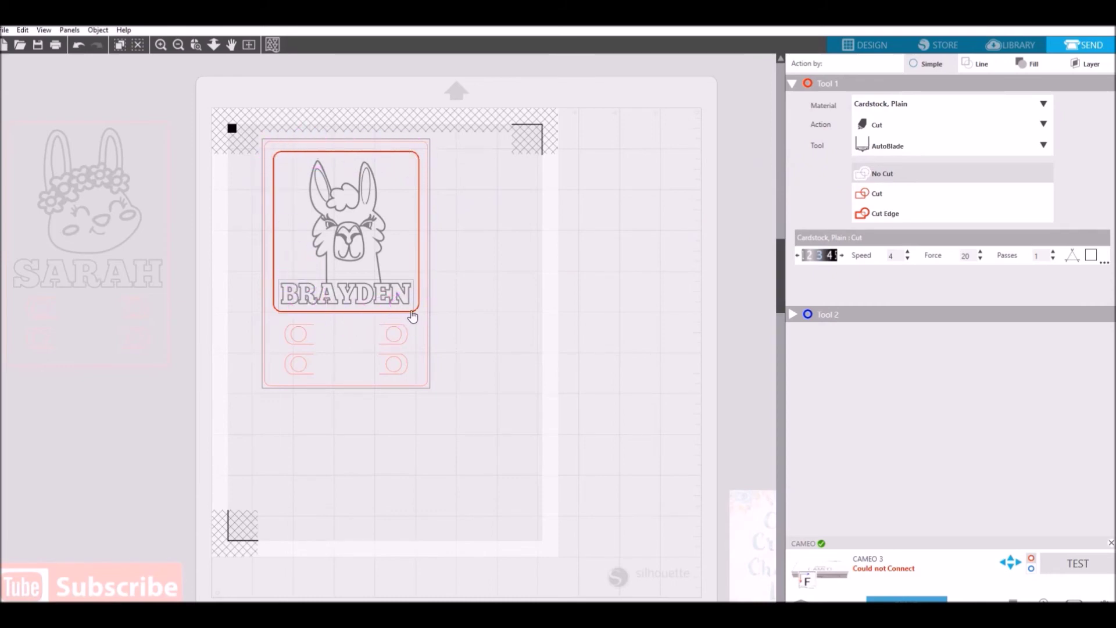
left_click(474, 275)
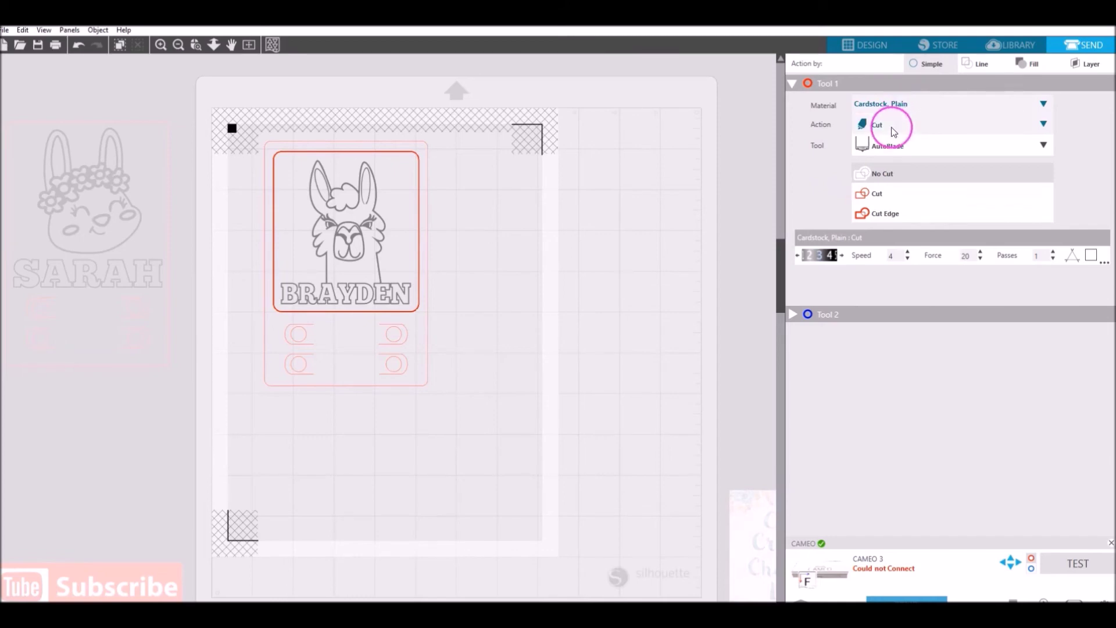
left_click(831, 263)
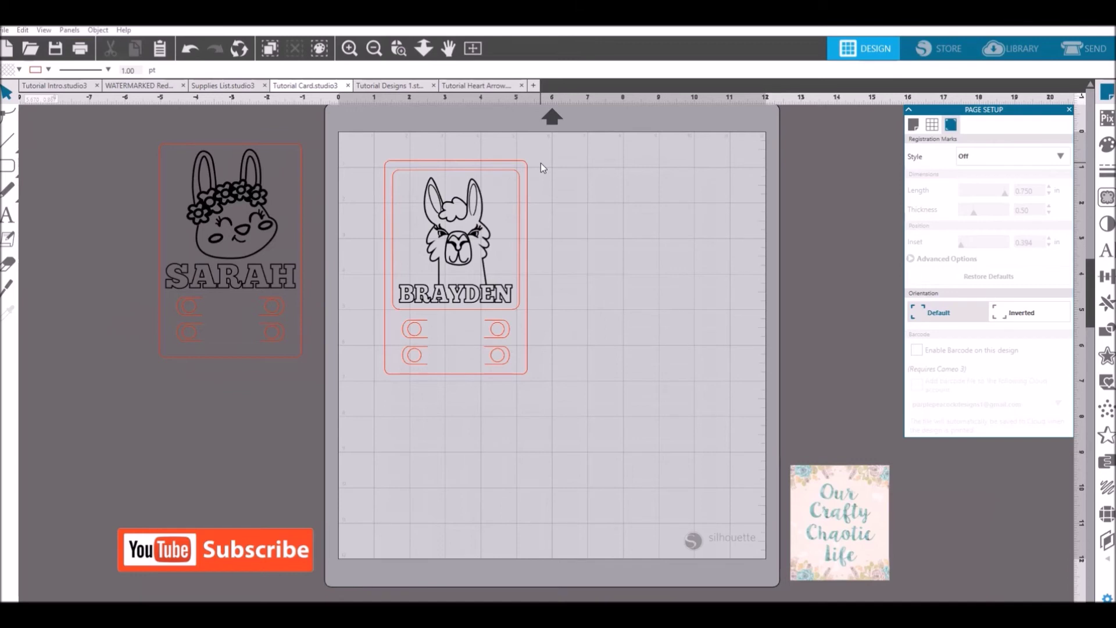
Move the entire llama card up and to the left, closer to the corner of the mat
left_click_drag(535, 368, 410, 393)
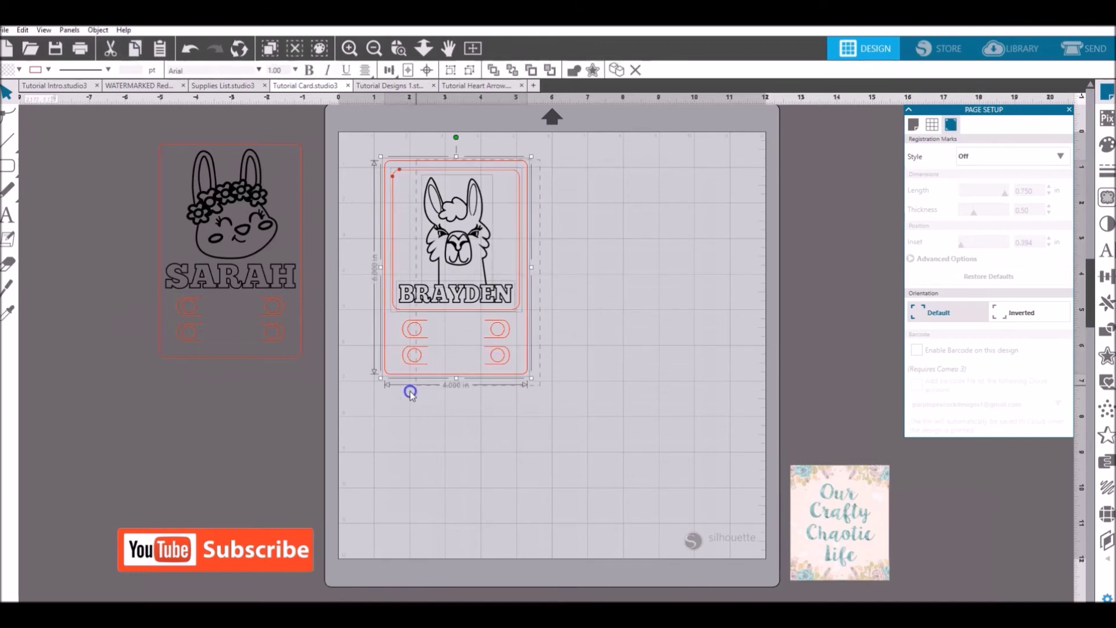
left_click_drag(421, 351, 397, 341)
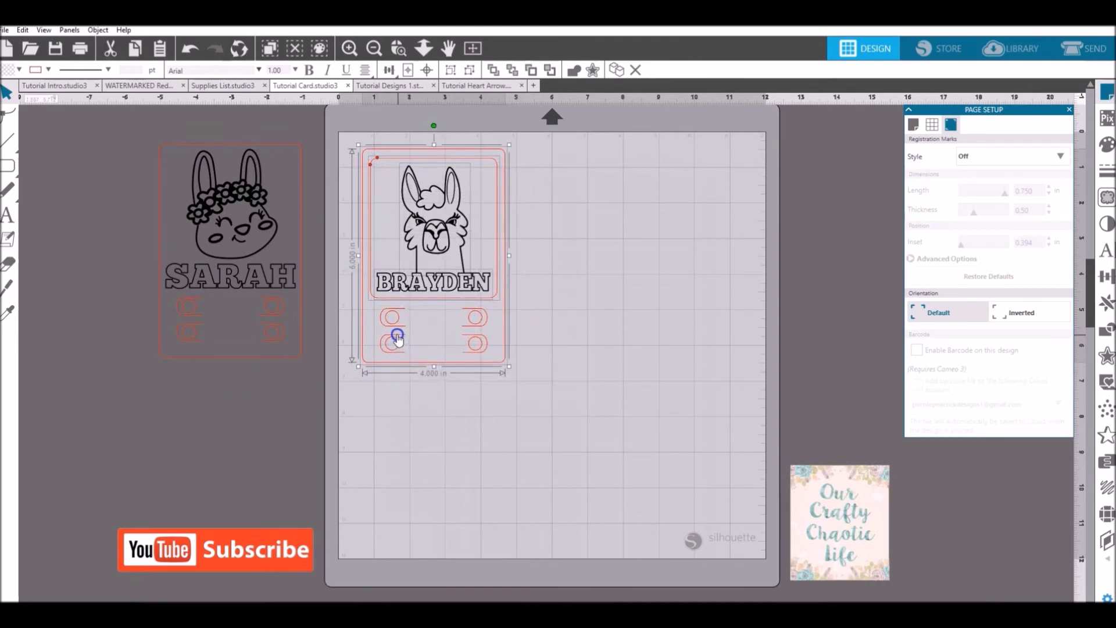
left_click(562, 292)
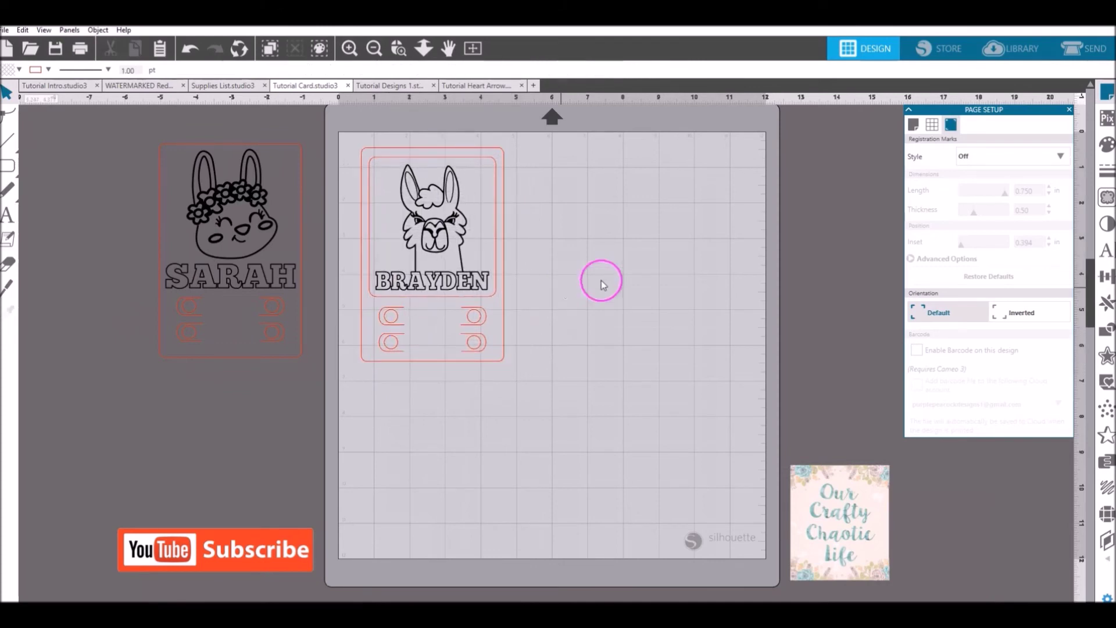
In the cut setup, set the inner rounded rectangle to No Cut and the outer card outline with its tabs to Cut
left_click(1083, 51)
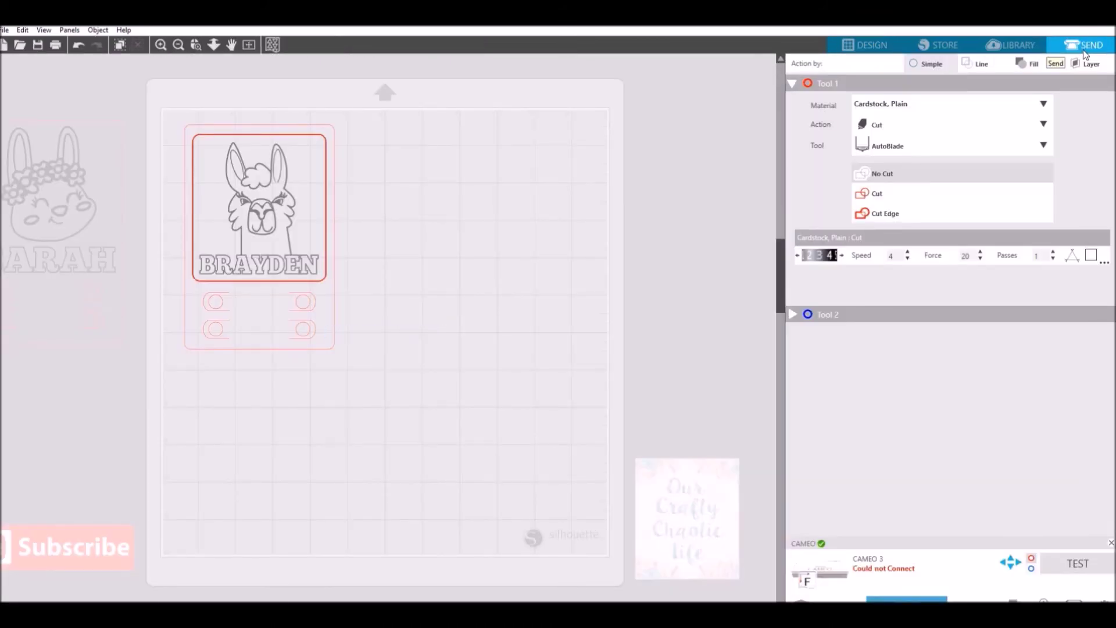
left_click(313, 283)
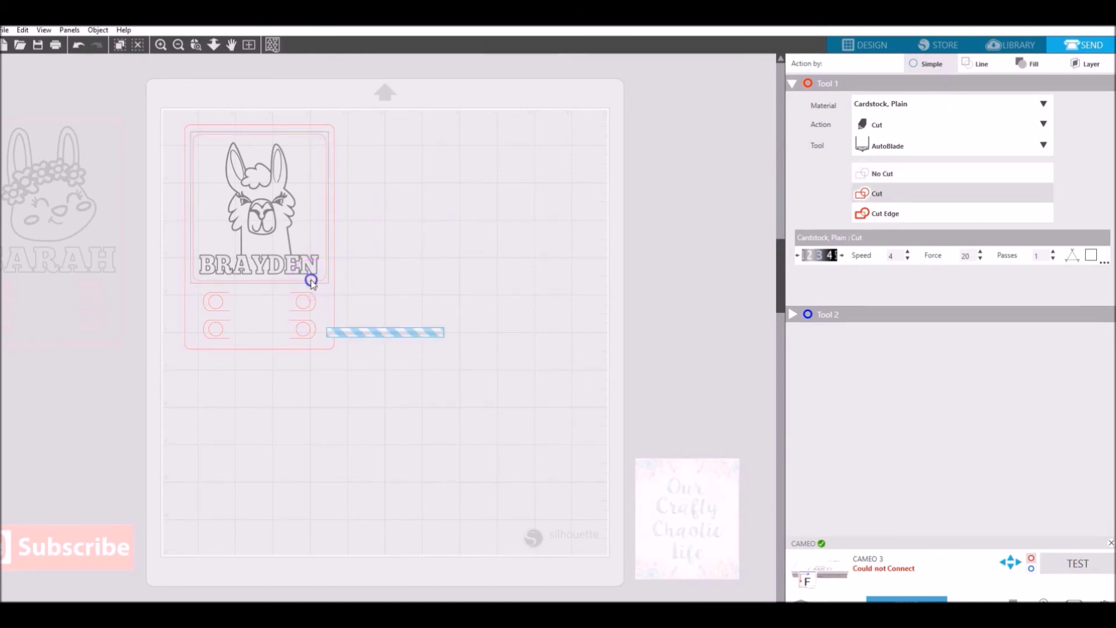
left_click(900, 176)
left_click(382, 329)
left_click(330, 350)
left_click(331, 350)
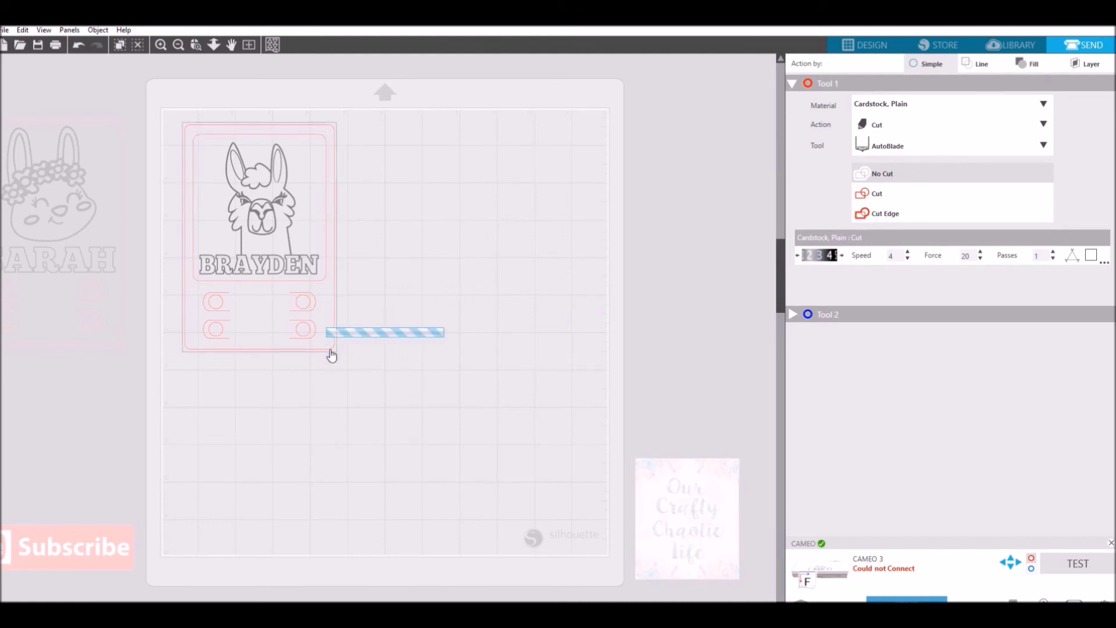
left_click(901, 194)
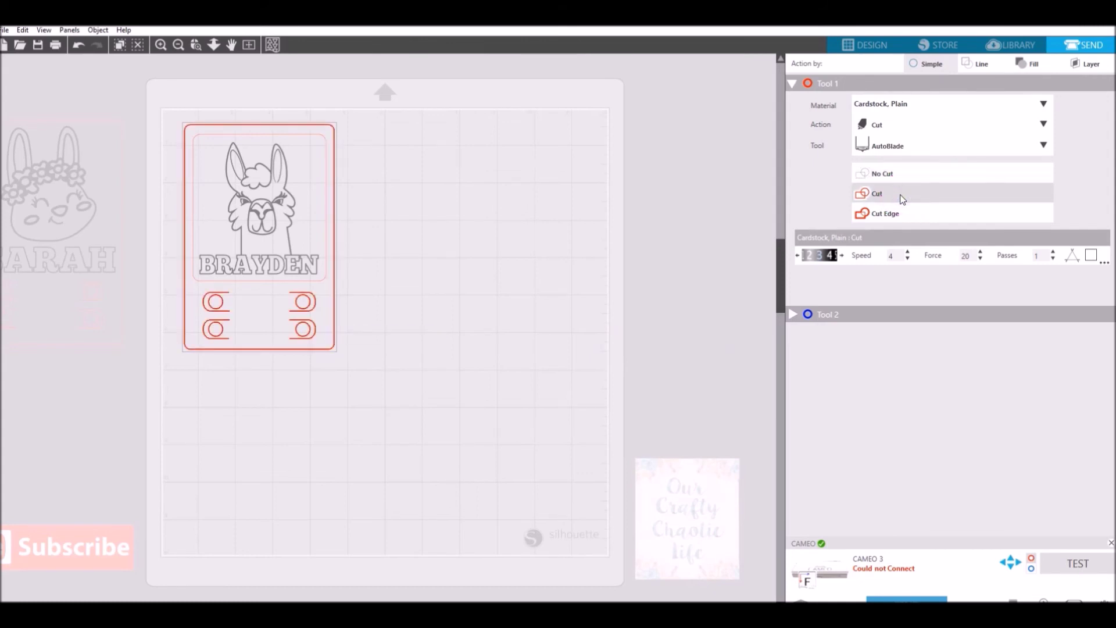
left_click(901, 197)
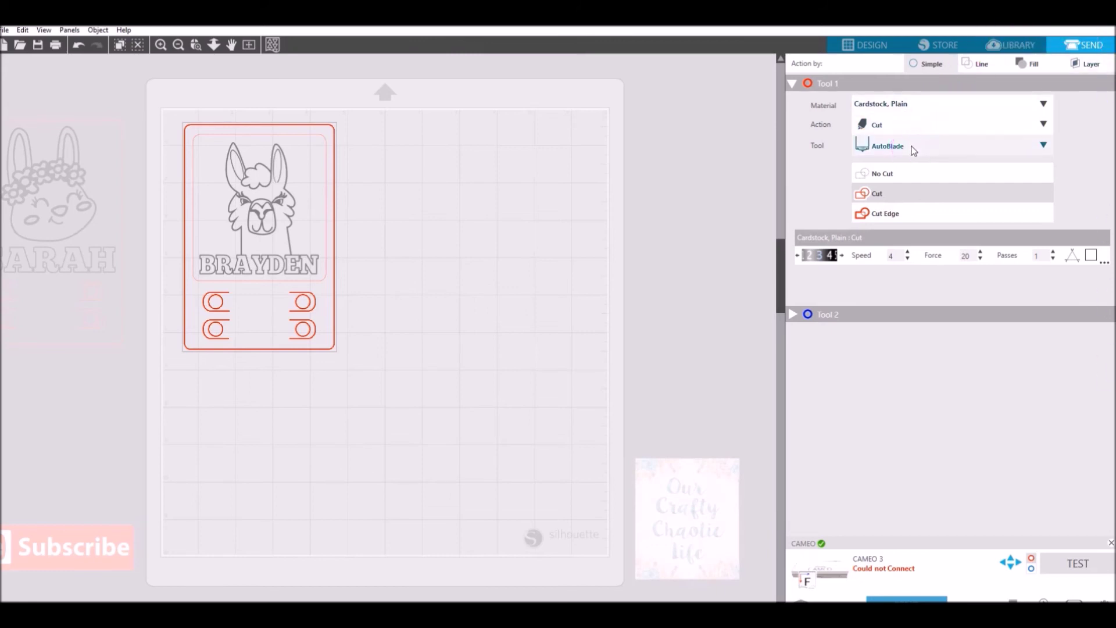
left_click(835, 262)
left_click(891, 261)
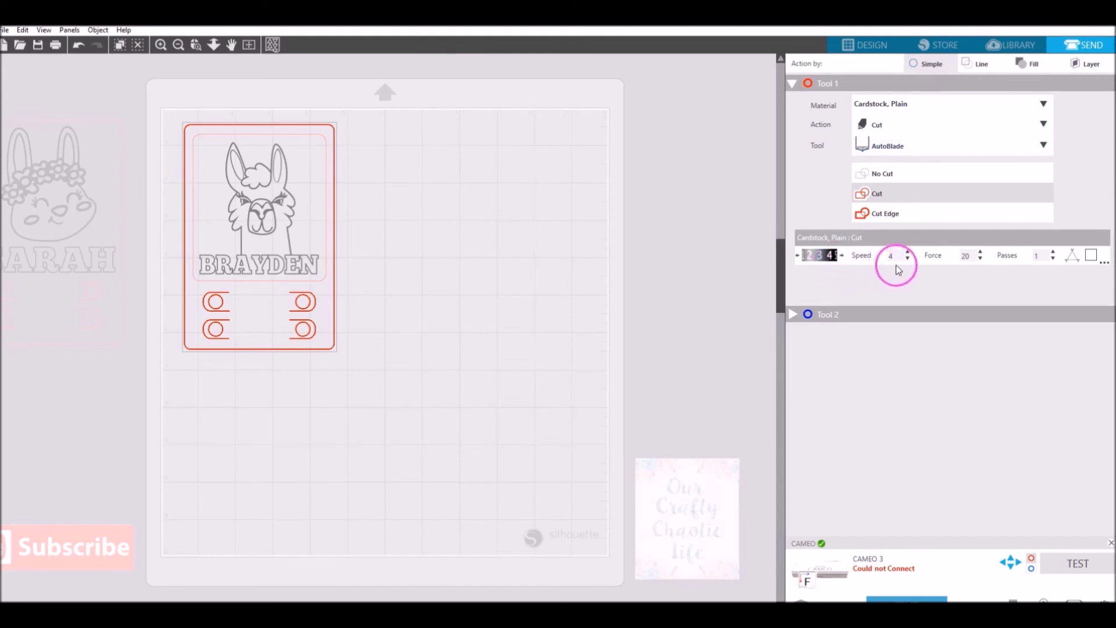
left_click(970, 259)
left_click(1041, 258)
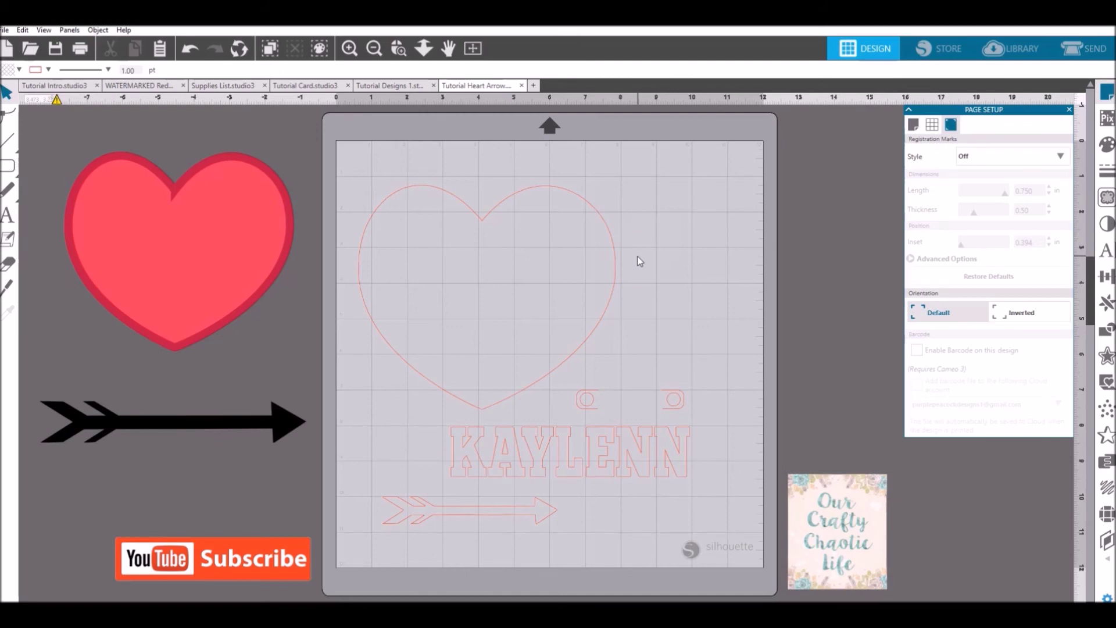
In the Tutorial Heart Arrow file, move the heart outline up and right, and place the pair of tab slots inside its lower part
left_click(612, 302)
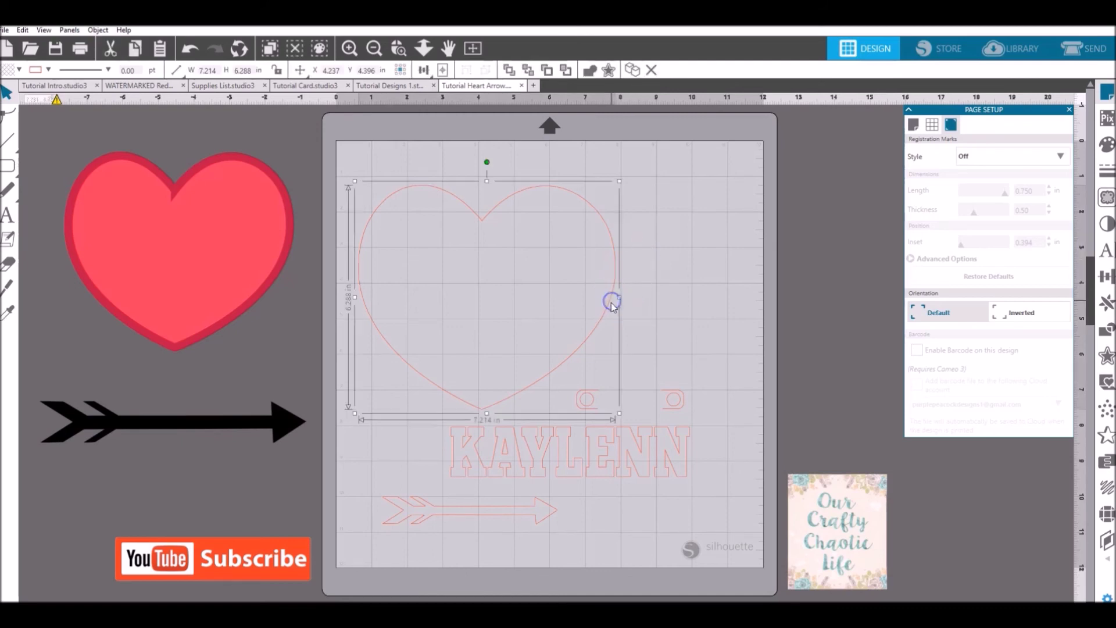
left_click(606, 311)
left_click_drag(606, 311, 663, 294)
left_click(694, 349)
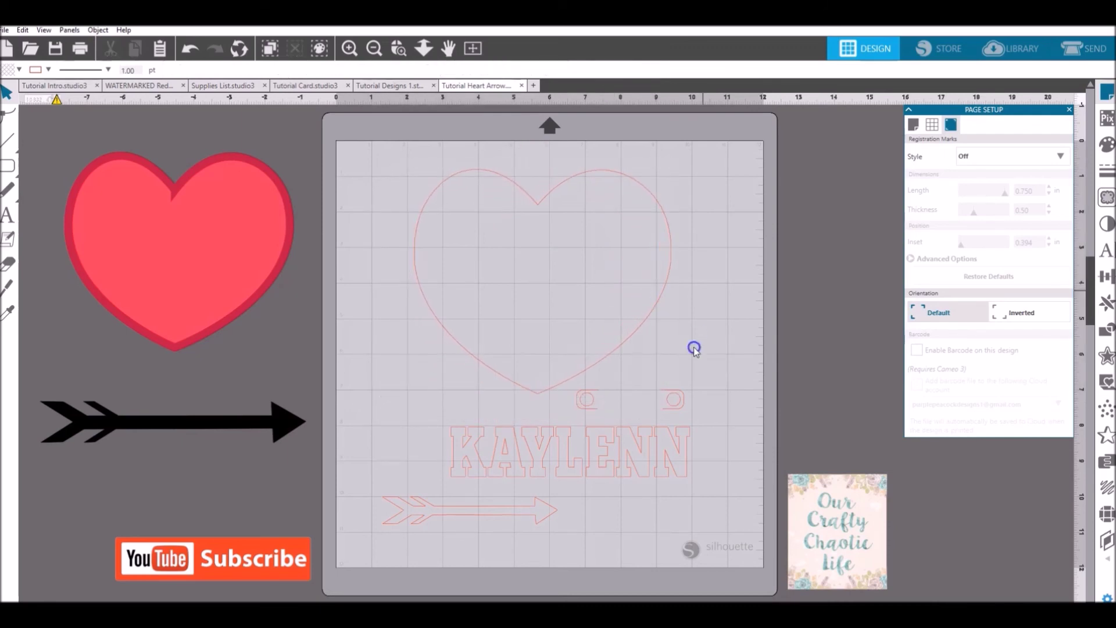
left_click(672, 412)
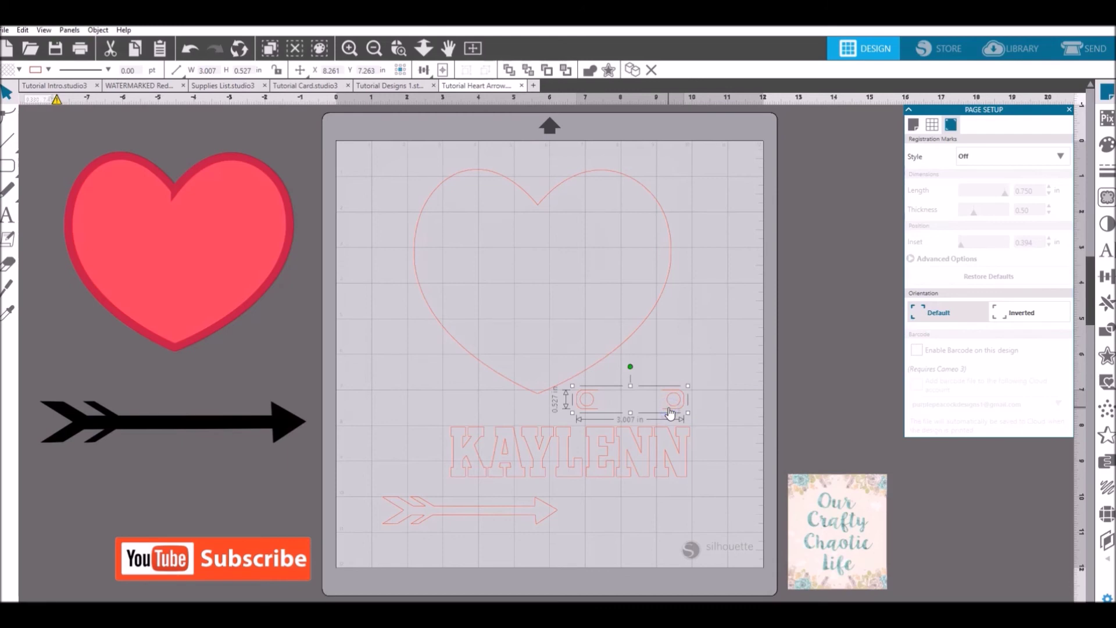
left_click_drag(669, 411, 581, 352)
Move the name lettering into the widest part of the heart outline, above the tab slots
left_click(559, 455)
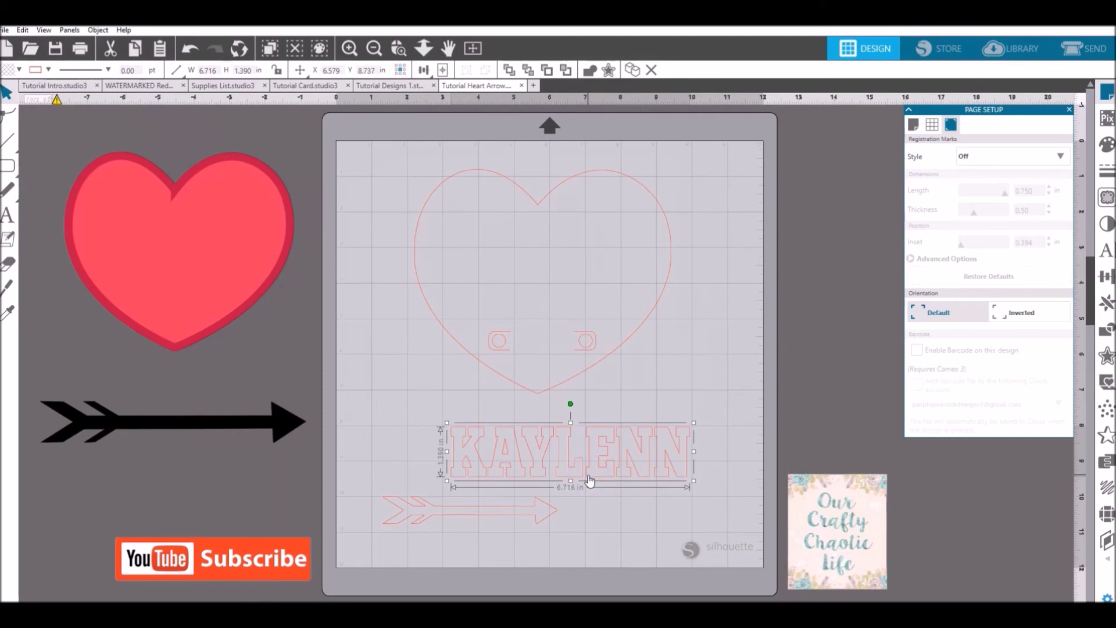
left_click_drag(589, 480, 561, 273)
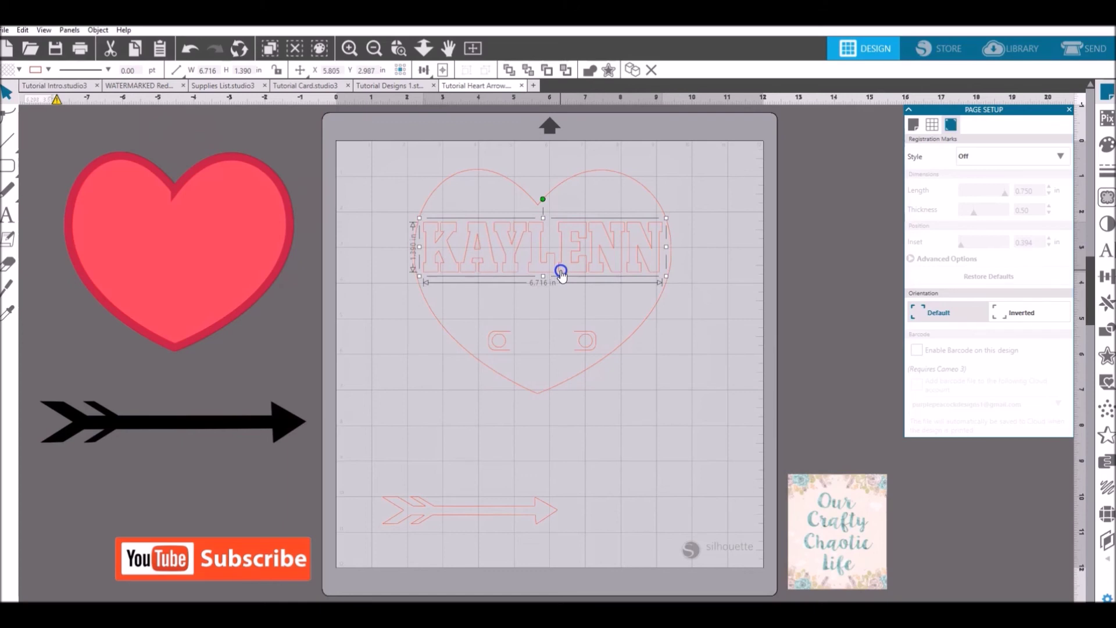
left_click(608, 266)
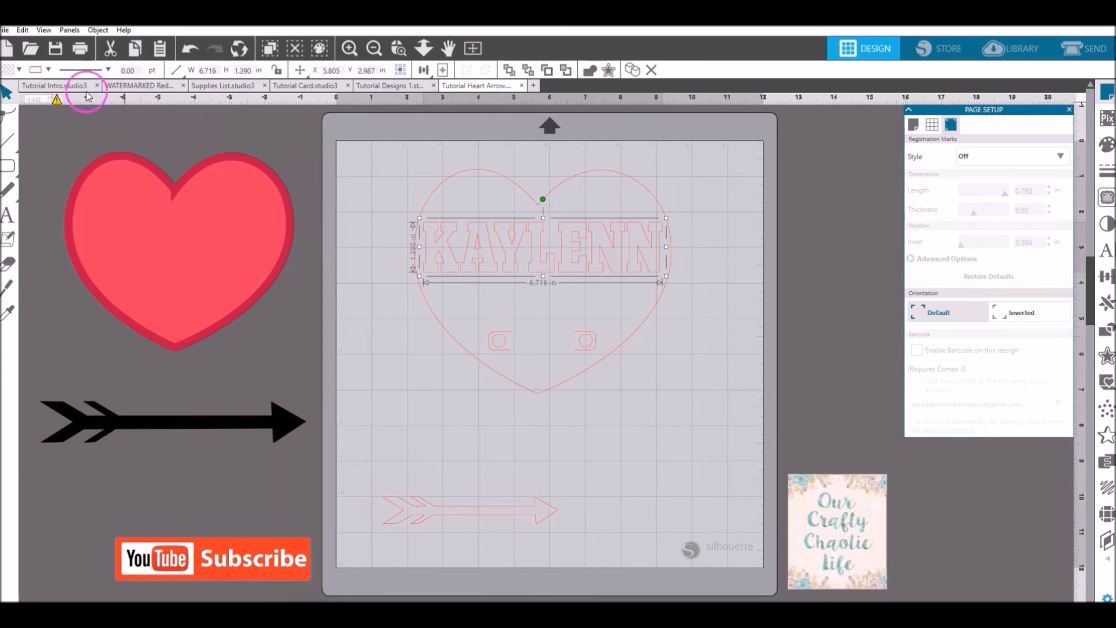
Give the name lettering a black outline with a line thickness of 2.00 pt
left_click(49, 69)
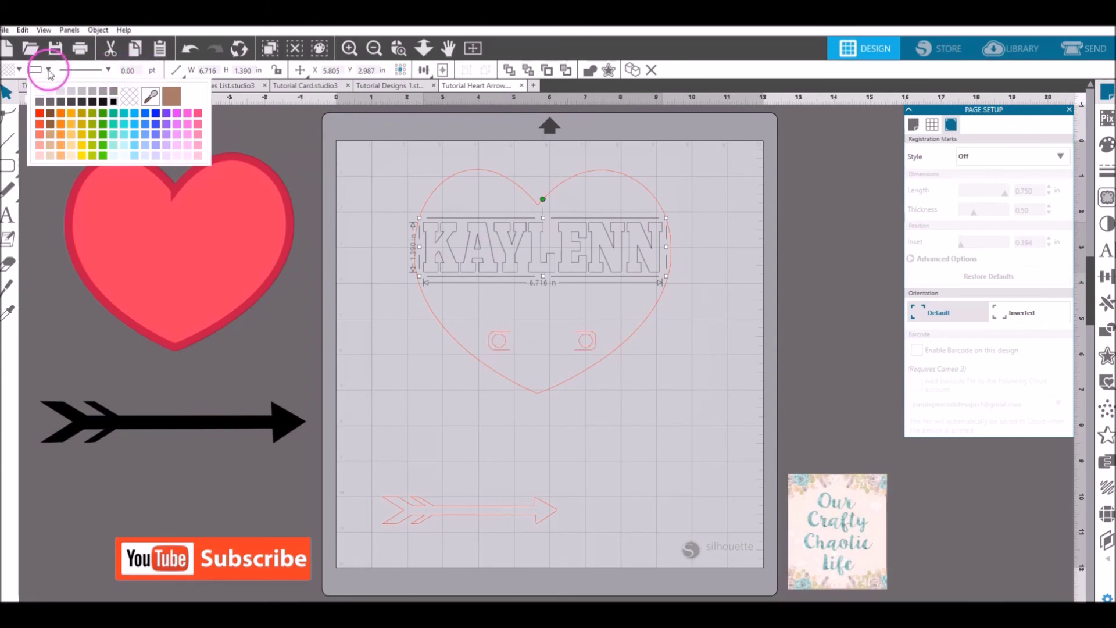
left_click(135, 71)
type("2")
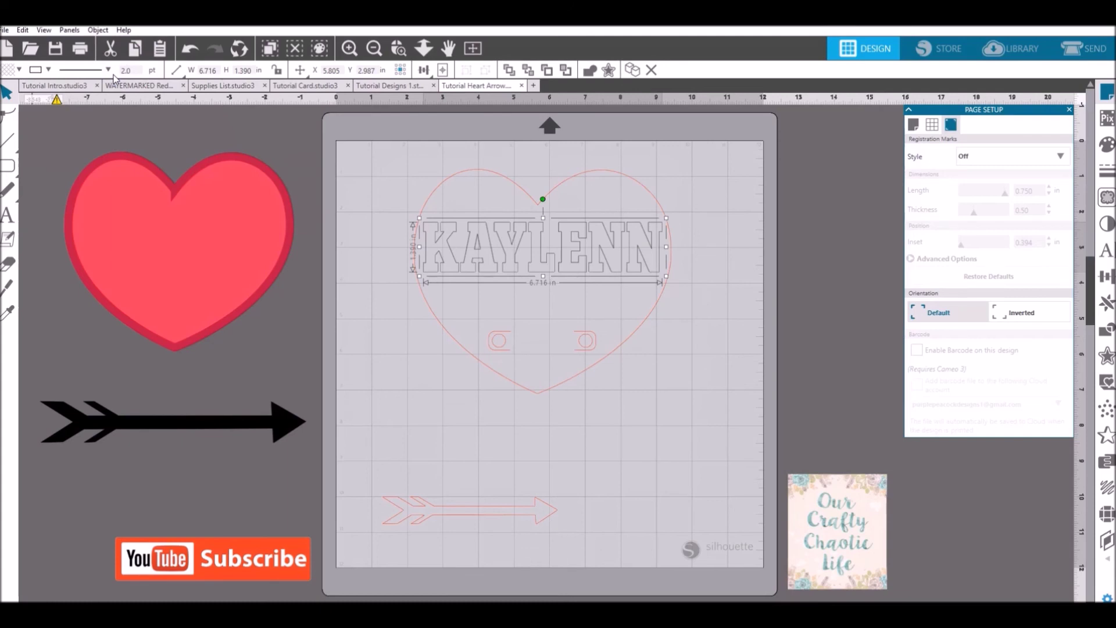
type(".0")
key("Return")
left_click(632, 251)
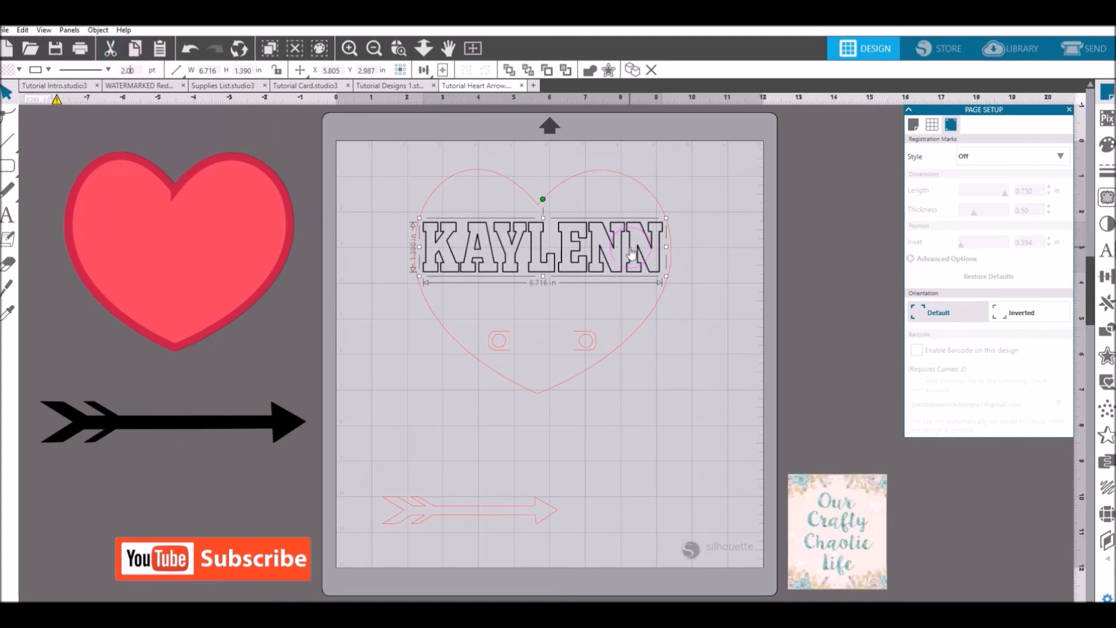
left_click(668, 361)
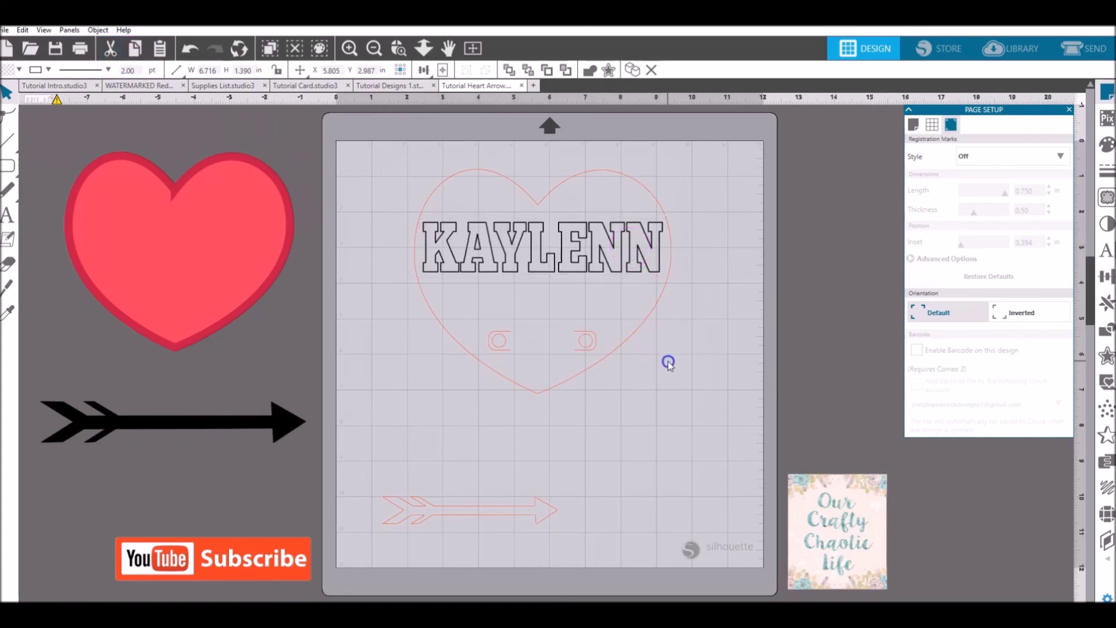
Place the arrow outline between the name and the tab slots and stretch it to about 5.69 in wide
left_click(497, 516)
left_click_drag(497, 515, 648, 299)
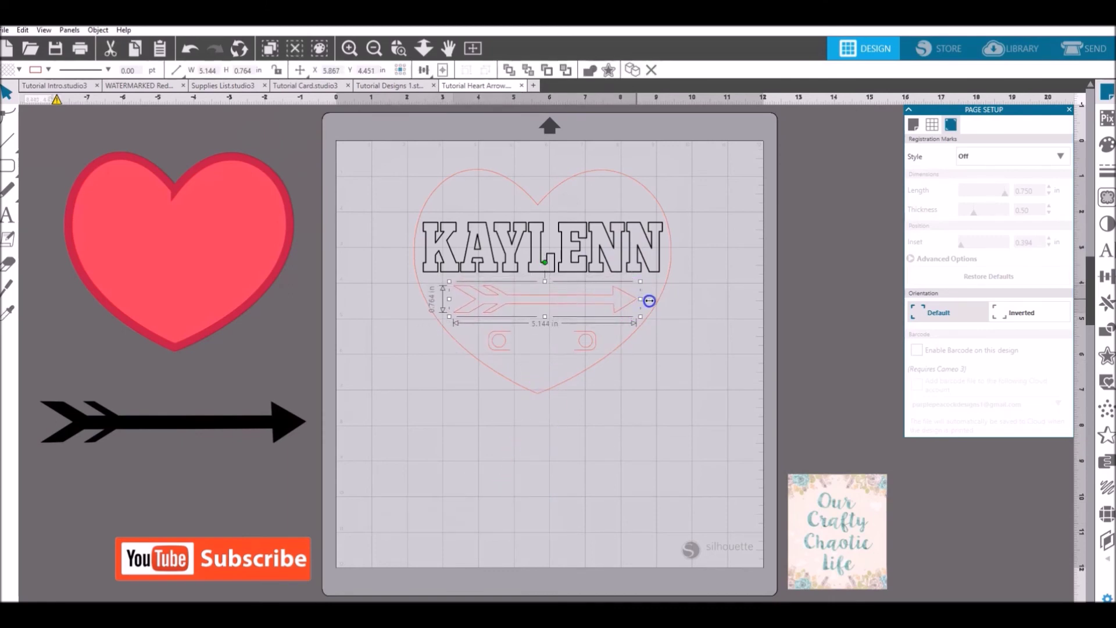
left_click(451, 300)
left_click_drag(452, 303, 438, 300)
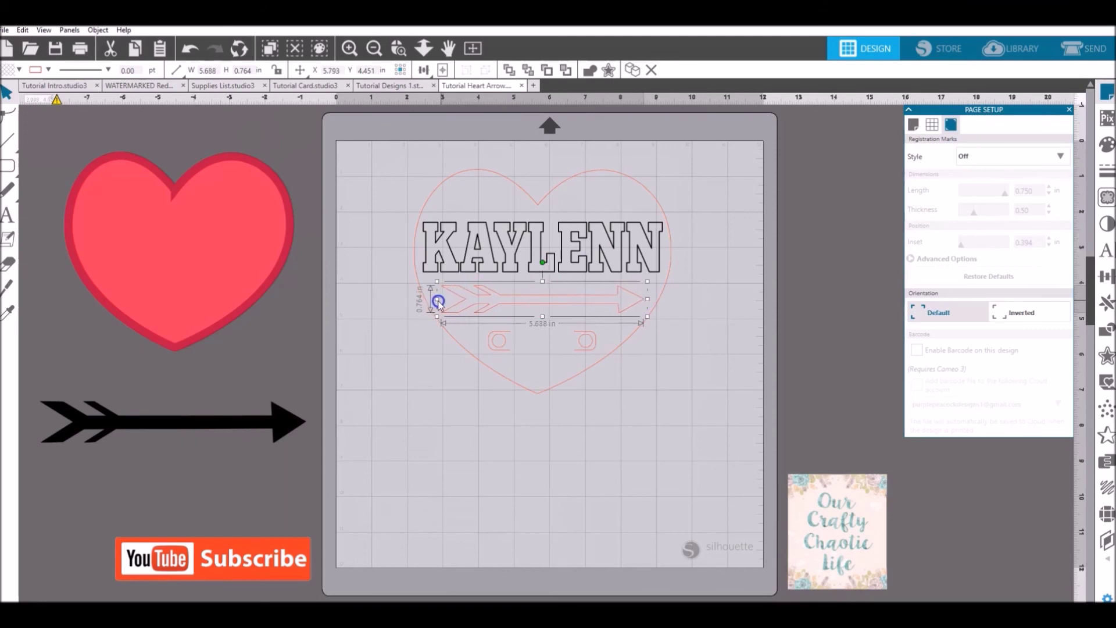
Give the arrow a black outline with a line thickness of 2.00 pt
left_click(48, 70)
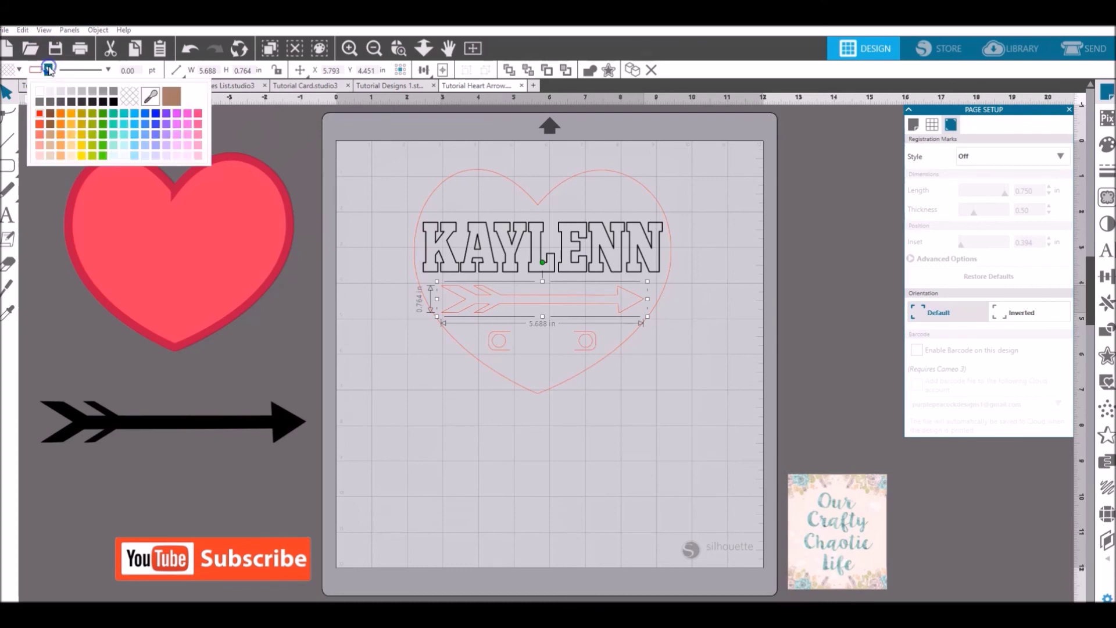
left_click(114, 102)
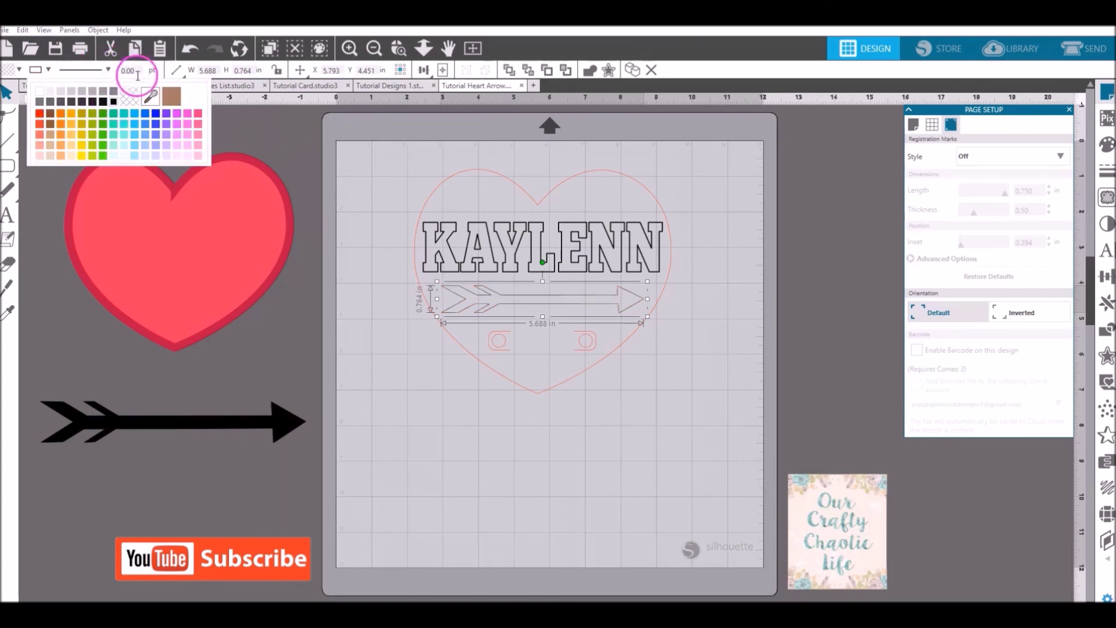
left_click(107, 71)
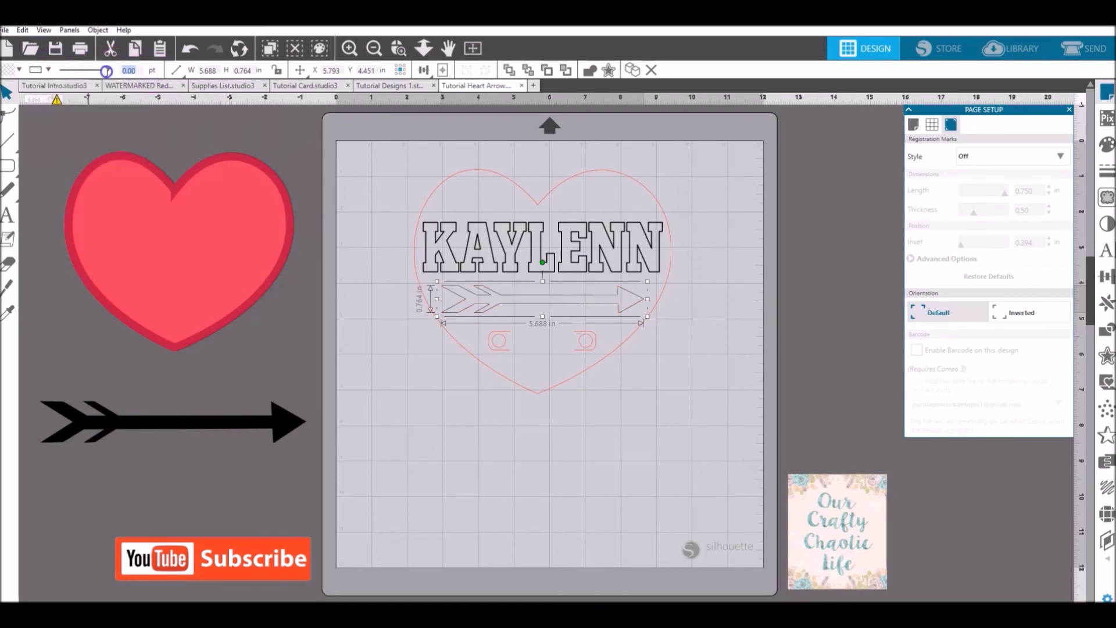
type("2.0")
key("Return")
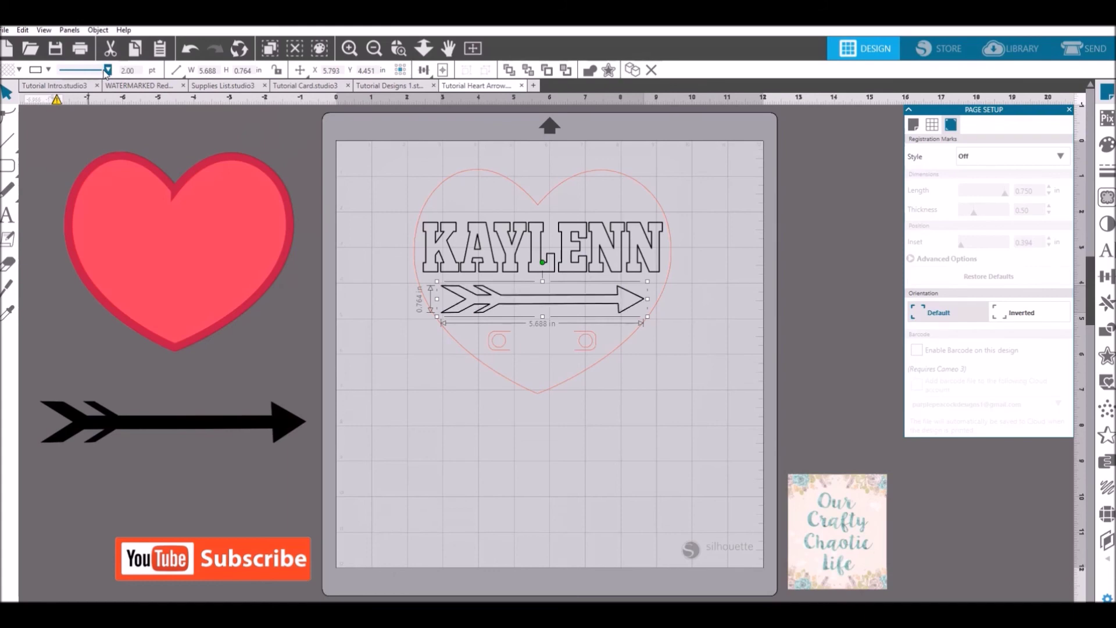
left_click(661, 338)
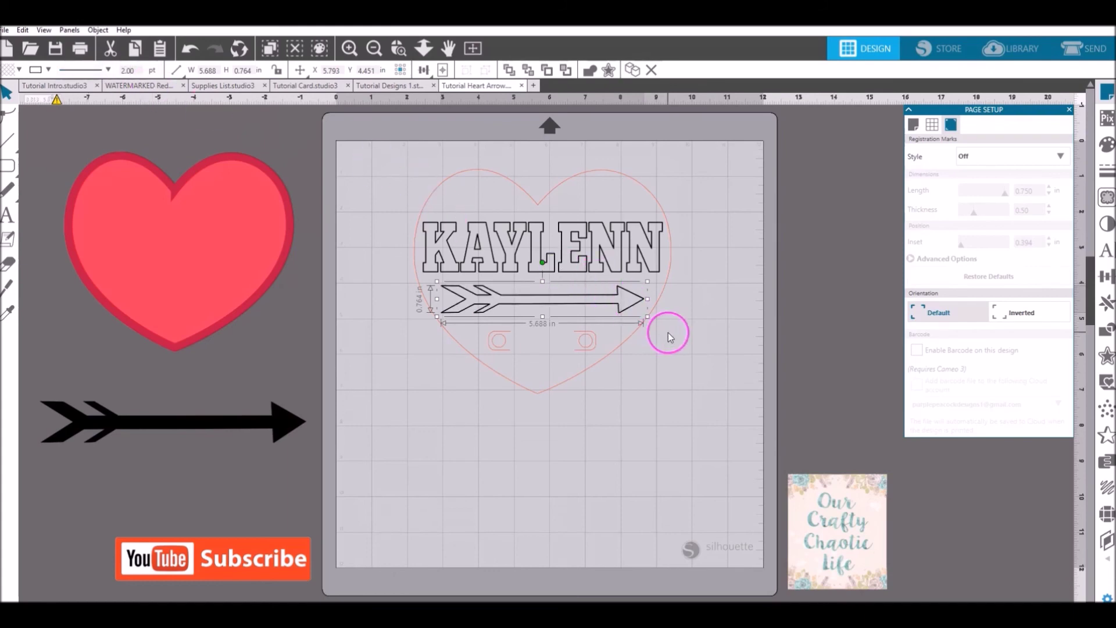
left_click(613, 254)
left_click(623, 300)
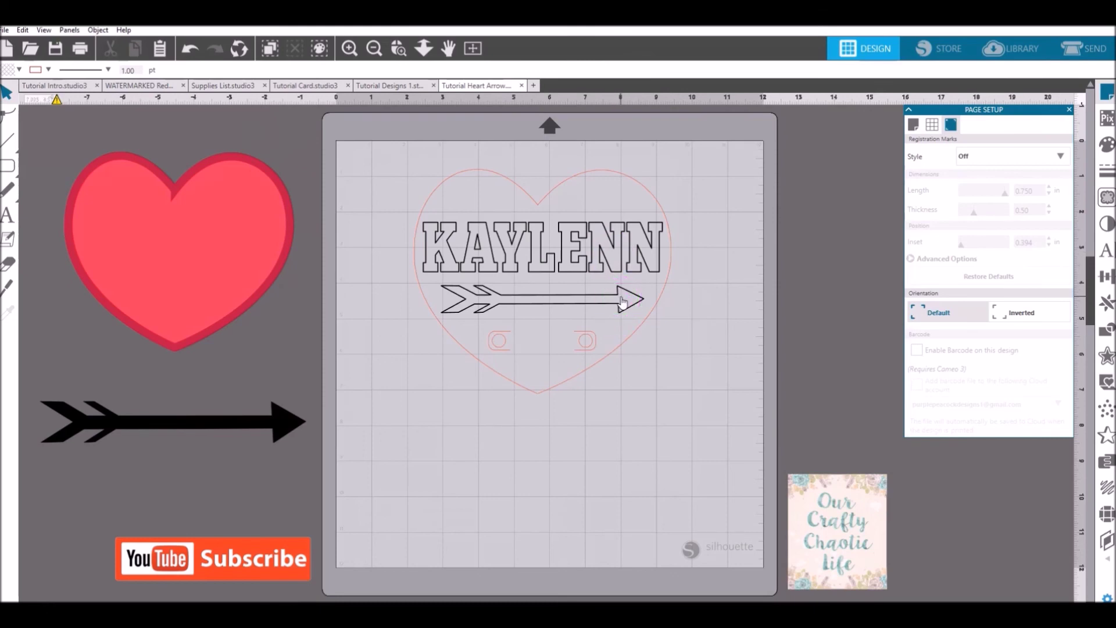
Select the heart with its name, arrow and tab slots, and move everything slightly down and to the left on the mat
left_click(662, 238)
left_click(690, 178)
left_click_drag(691, 175, 418, 393)
left_click(541, 316)
left_click(561, 304)
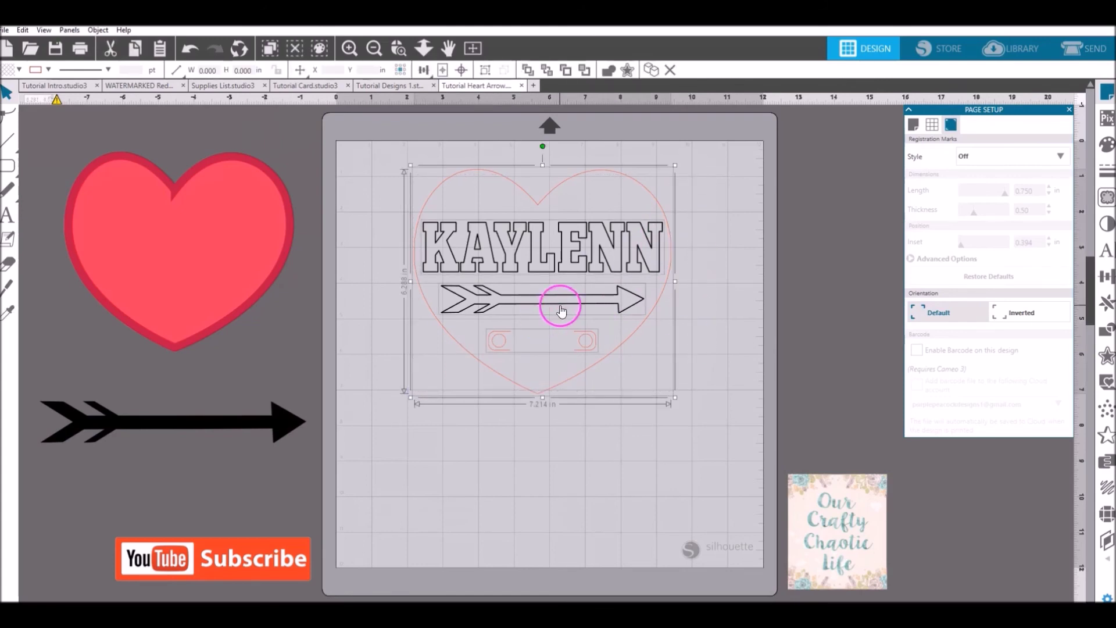
left_click_drag(551, 319, 522, 355)
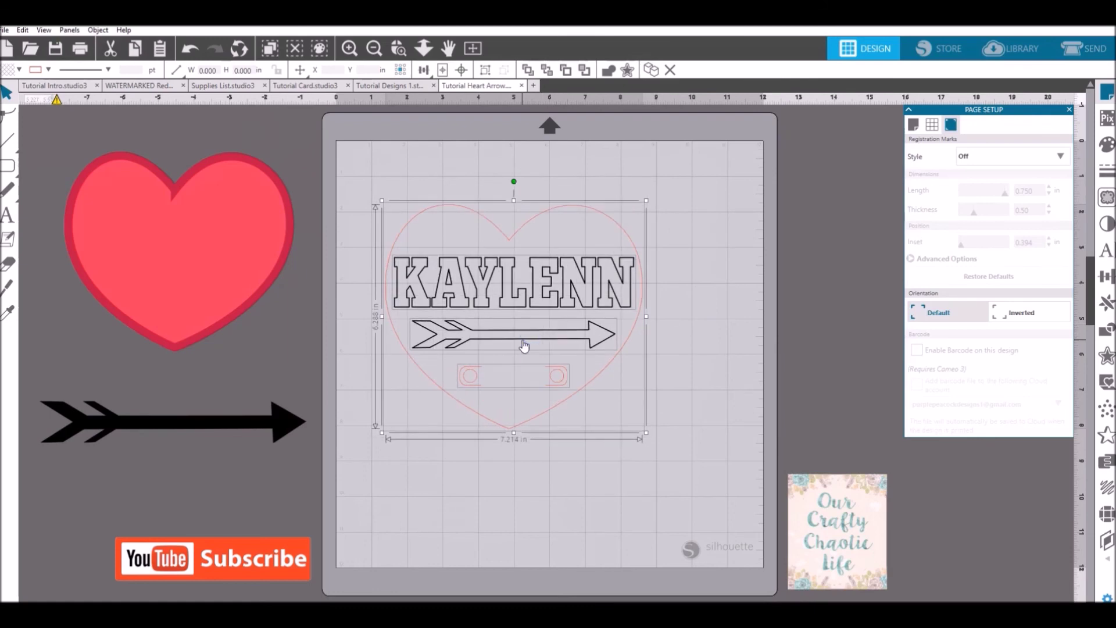
left_click(686, 366)
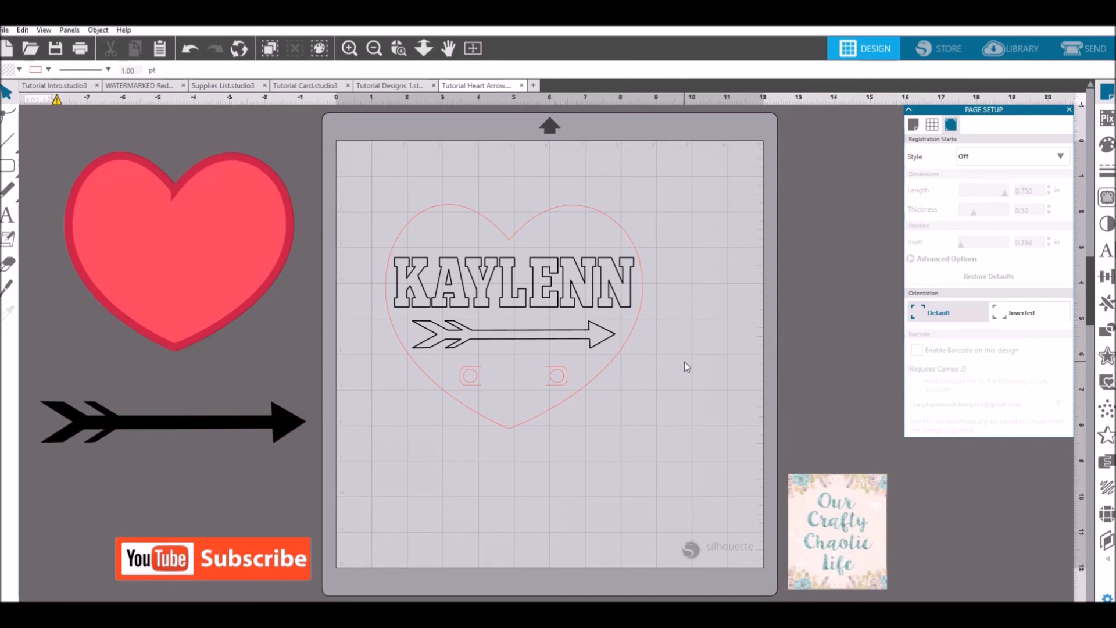
left_click(588, 451)
left_click(655, 312)
left_click(656, 256)
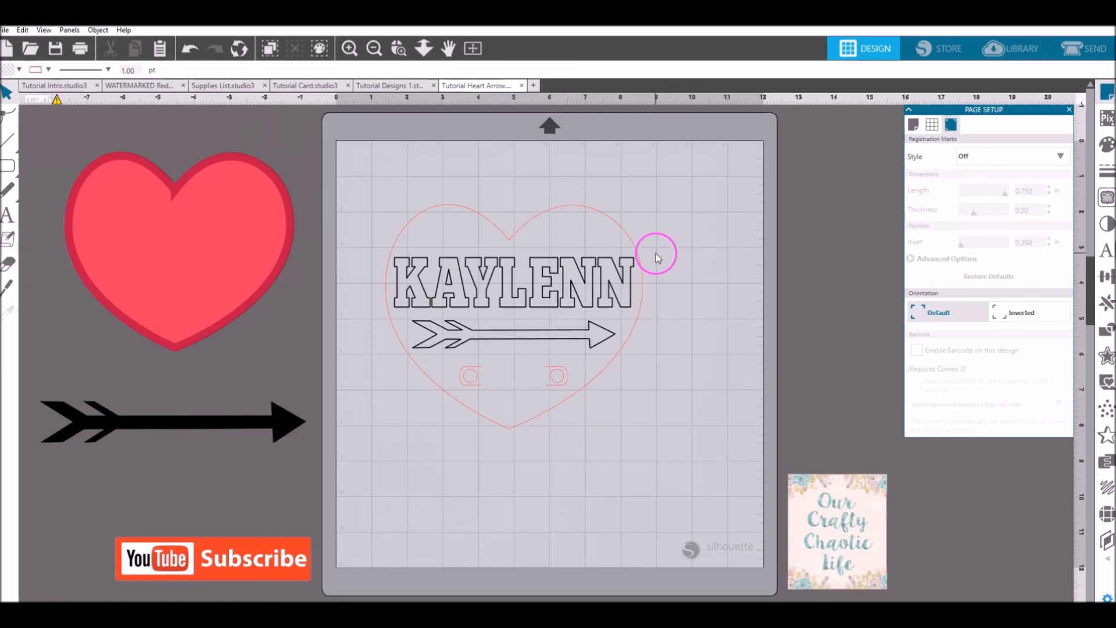